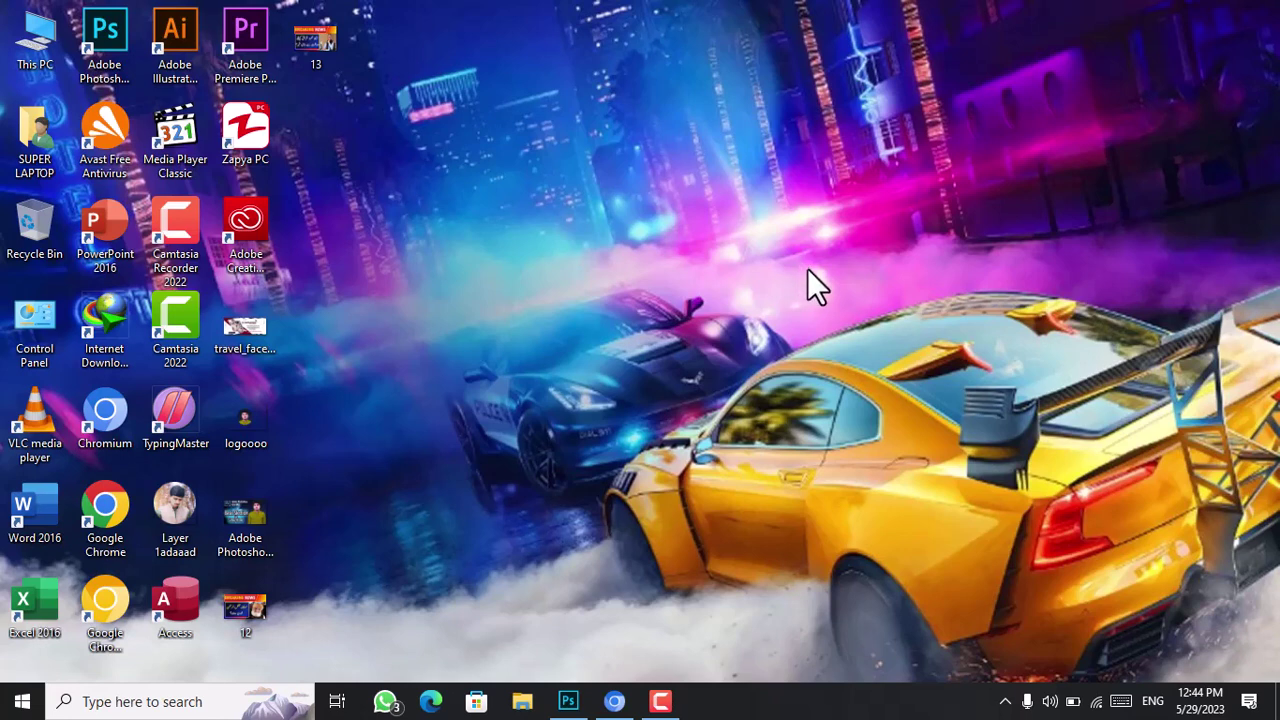
Refresh the desktop, and switch to Adobe Photoshop with the blank Untitled-1 document.
{"action": "right_click", "coordinate": [666, 167]}
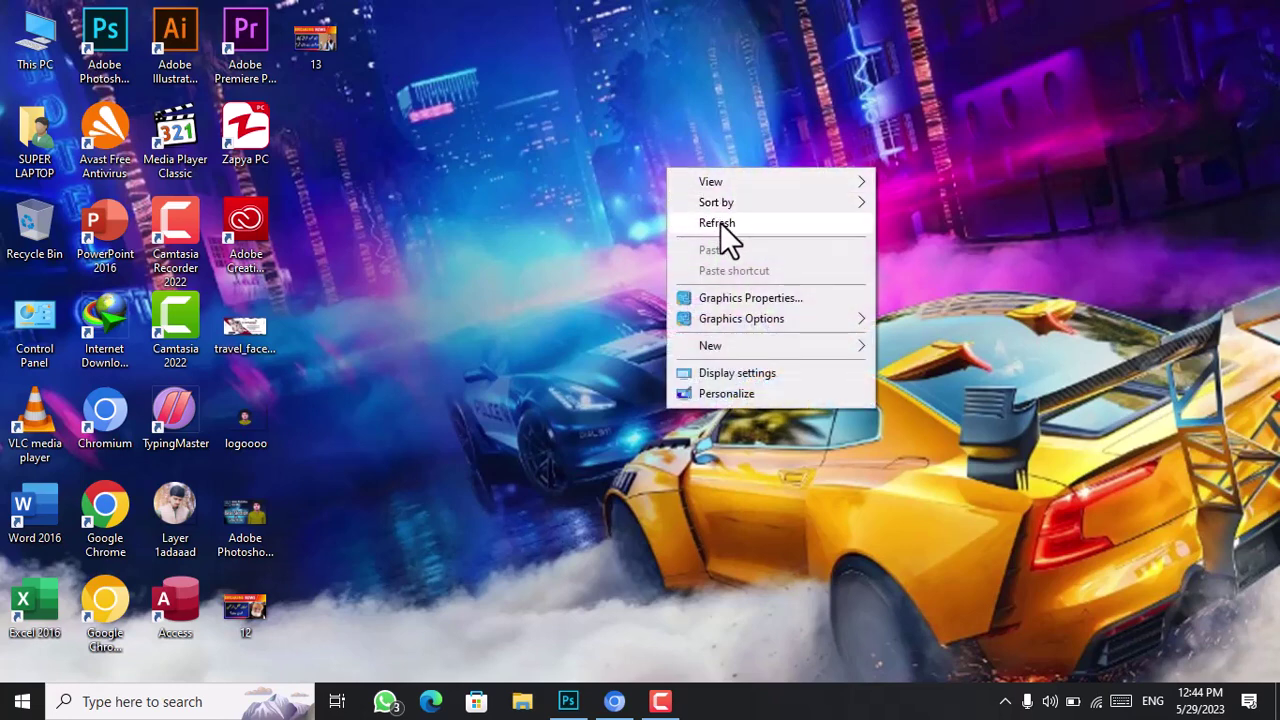
{"action": "left_click", "coordinate": [706, 222]}
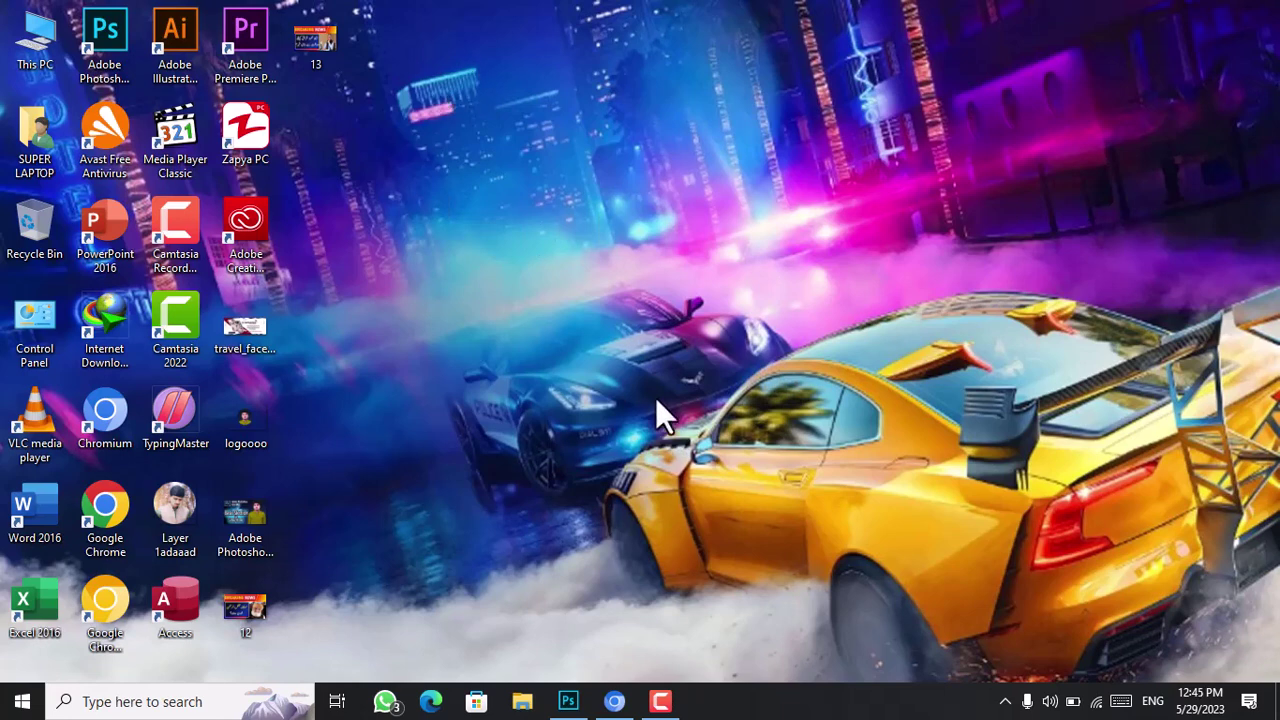
{"action": "right_click", "coordinate": [692, 341]}
{"action": "left_click", "coordinate": [741, 394]}
{"action": "left_click", "coordinate": [568, 697]}
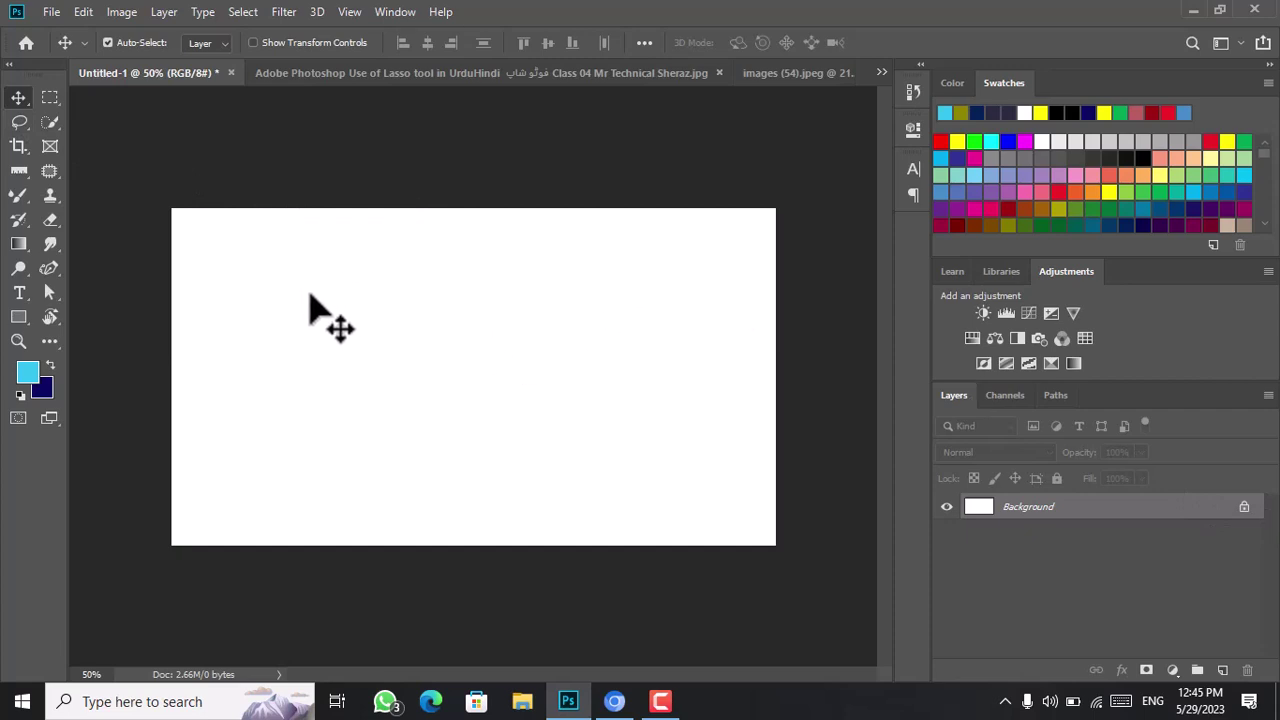
{"action": "key", "text": "ctrl+plus"}
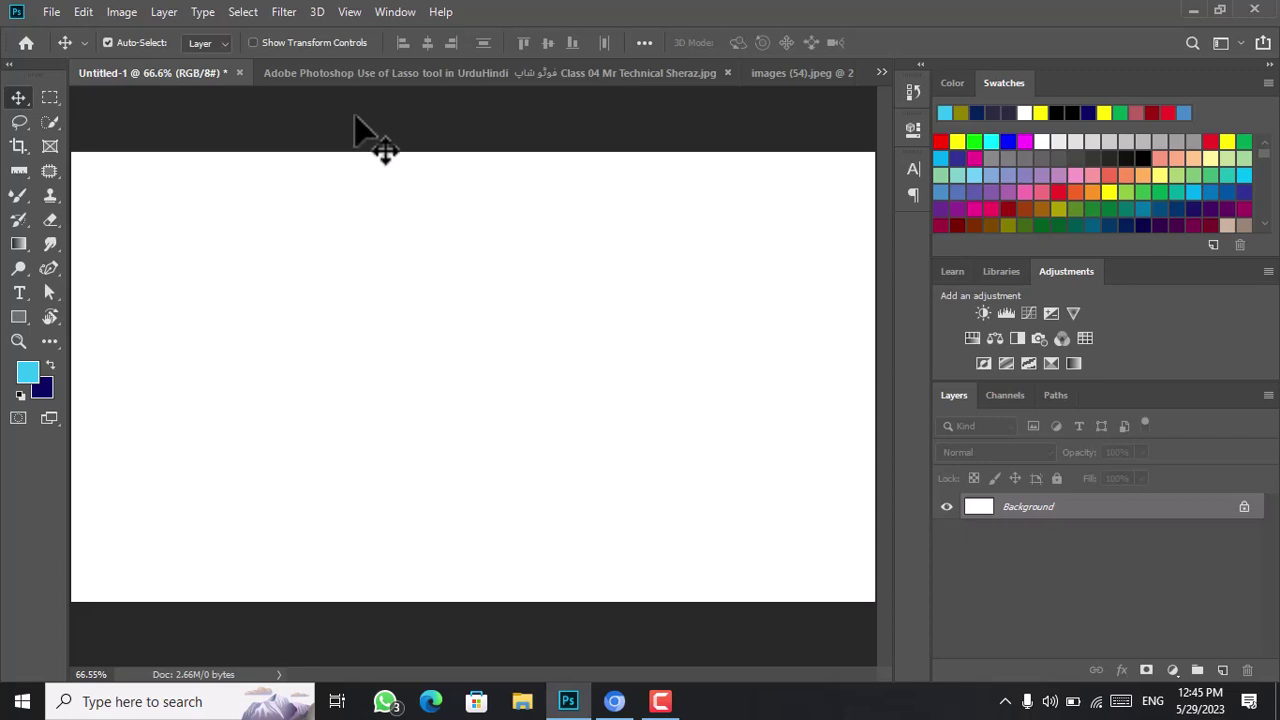
Try trimming the blank Untitled-1 canvas from its upper edge with the Crop tool, and undo the crop adjustment.
{"action": "left_click", "coordinate": [18, 146]}
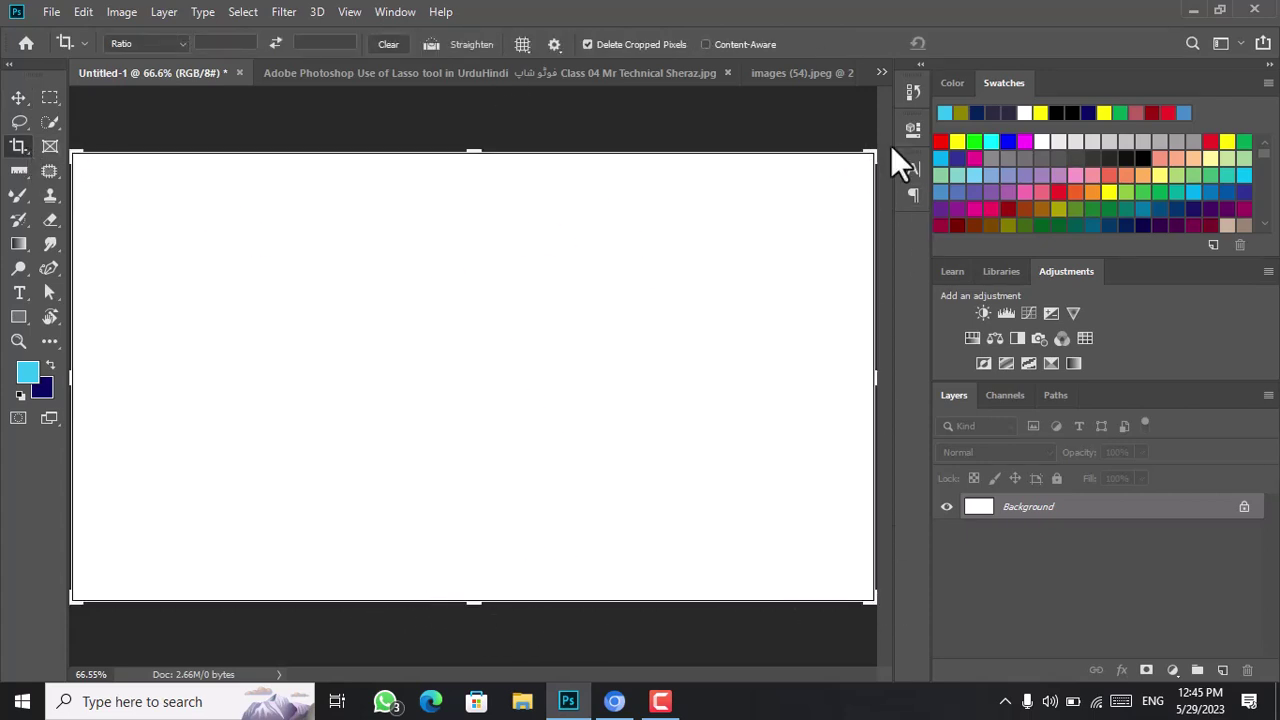
{"action": "key", "text": "r"}
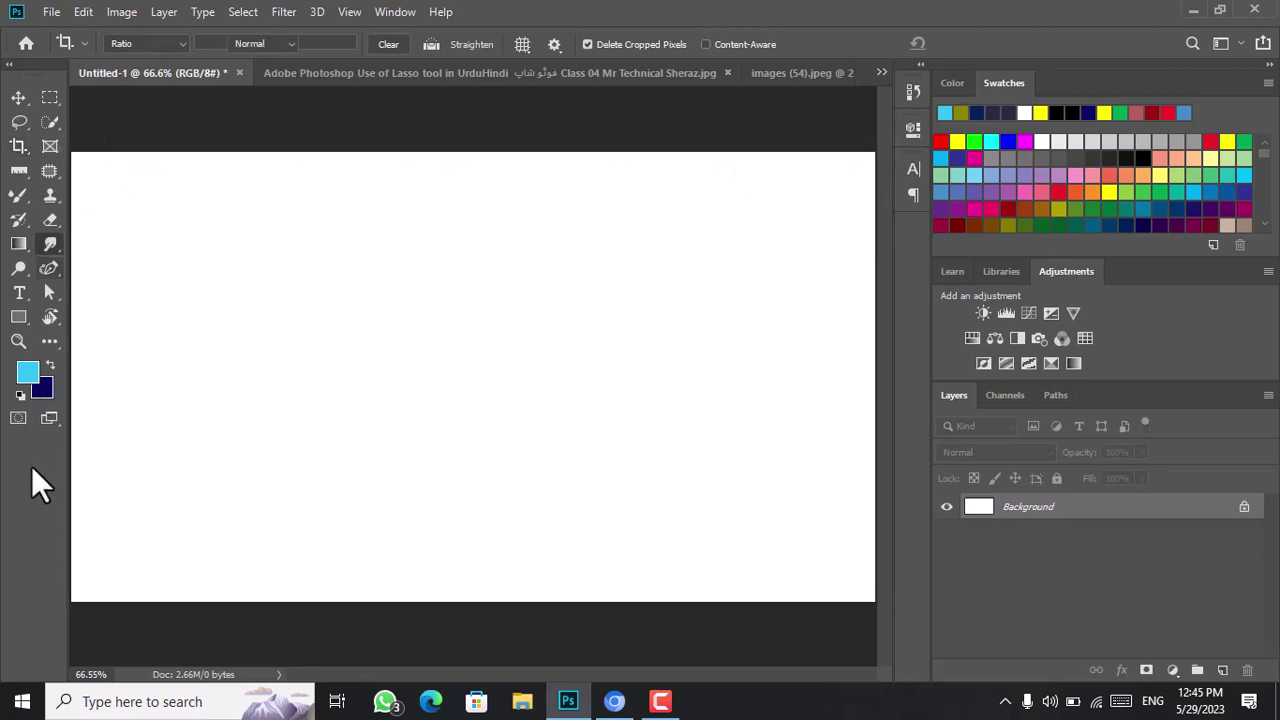
{"action": "left_click", "coordinate": [19, 147]}
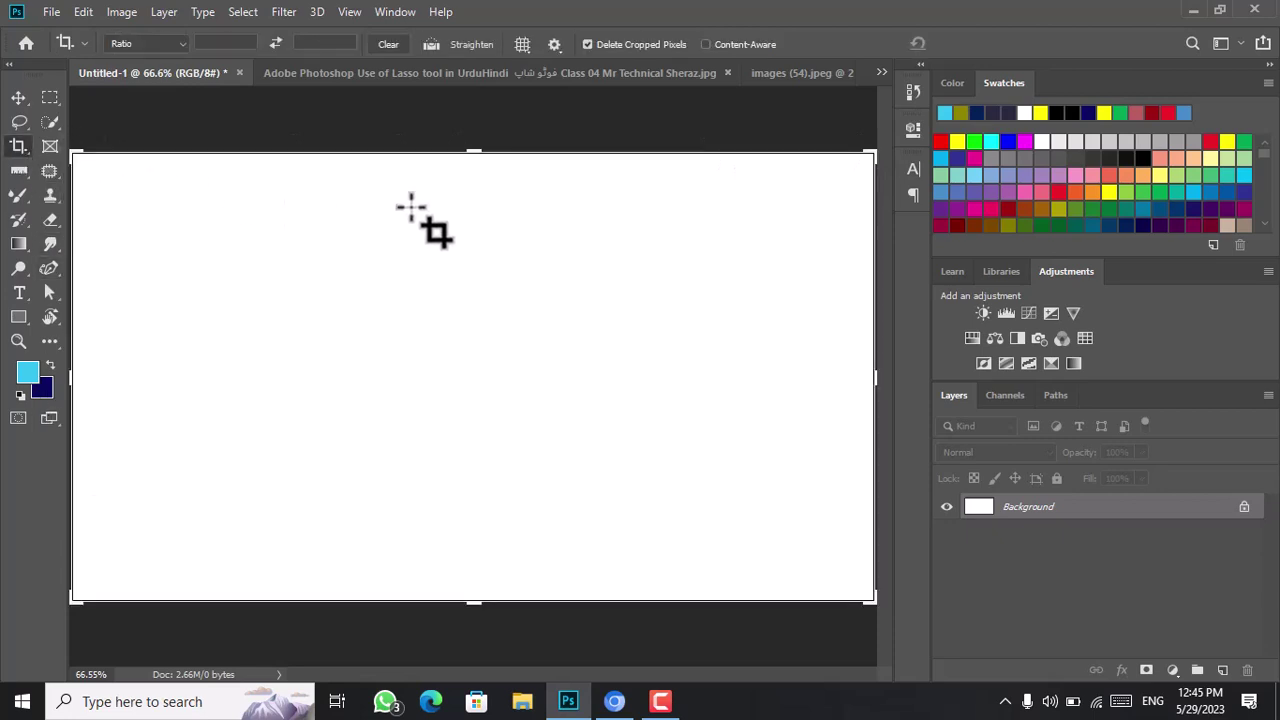
{"action": "left_click_drag", "start_coordinate": [477, 152], "coordinate": [489, 240]}
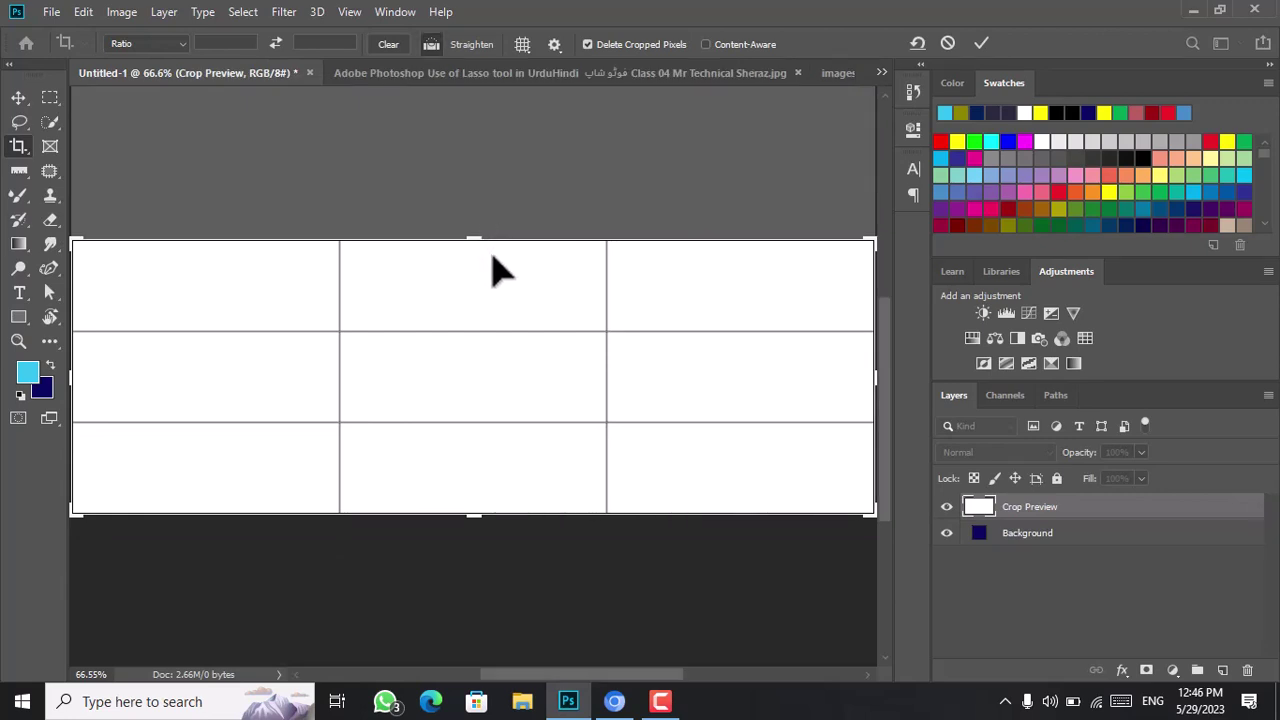
{"action": "key", "text": "ctrl+z"}
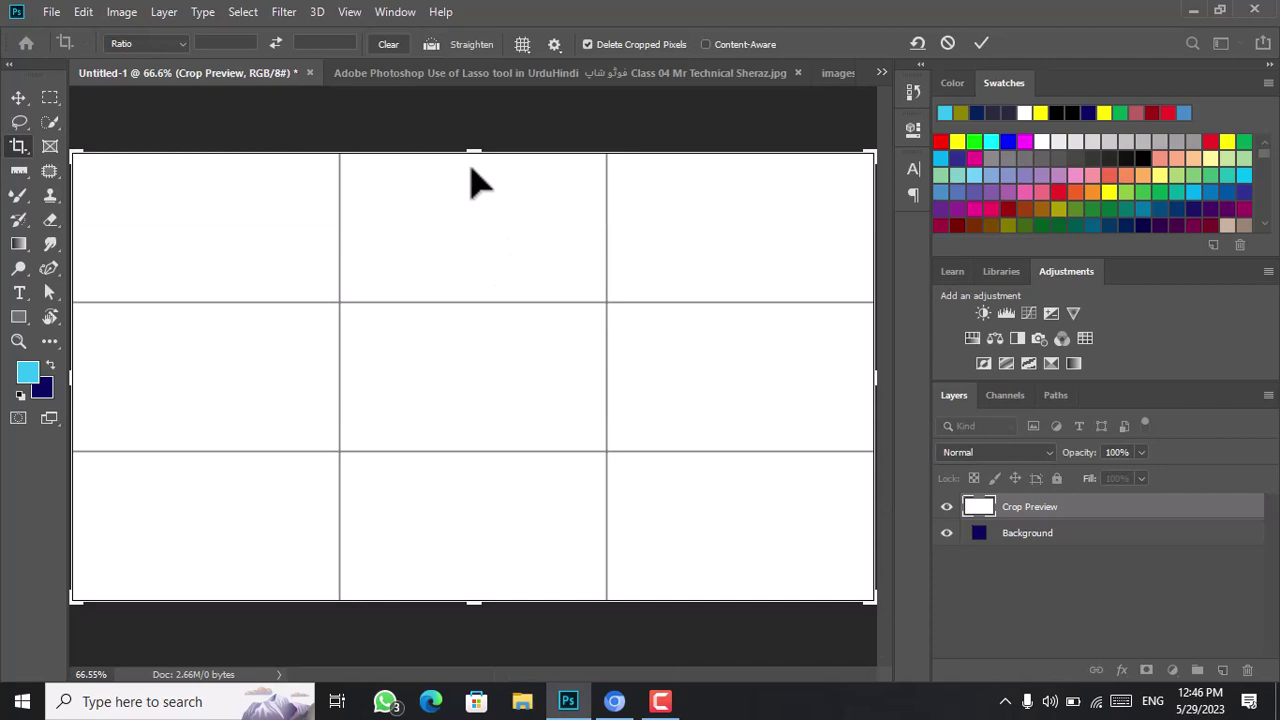
{"action": "left_click", "coordinate": [20, 99]}
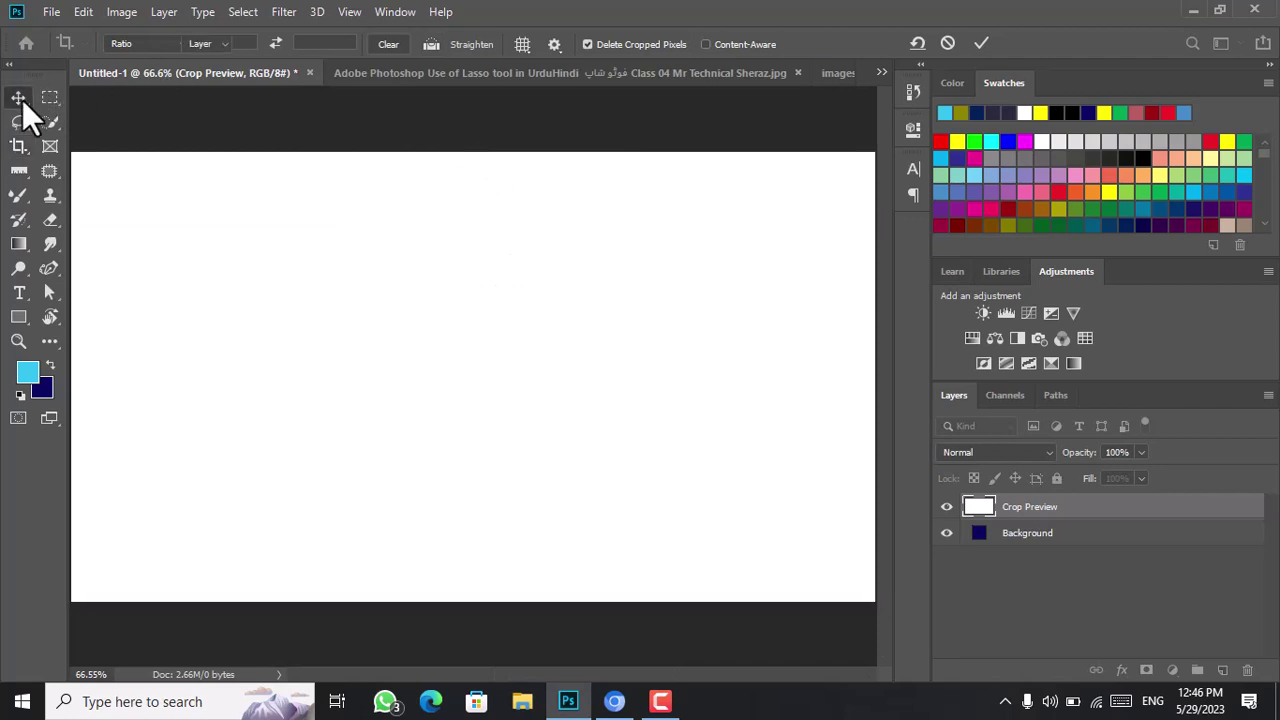
Switch to the Cap-printing.jpg document.
{"action": "left_click", "coordinate": [881, 72]}
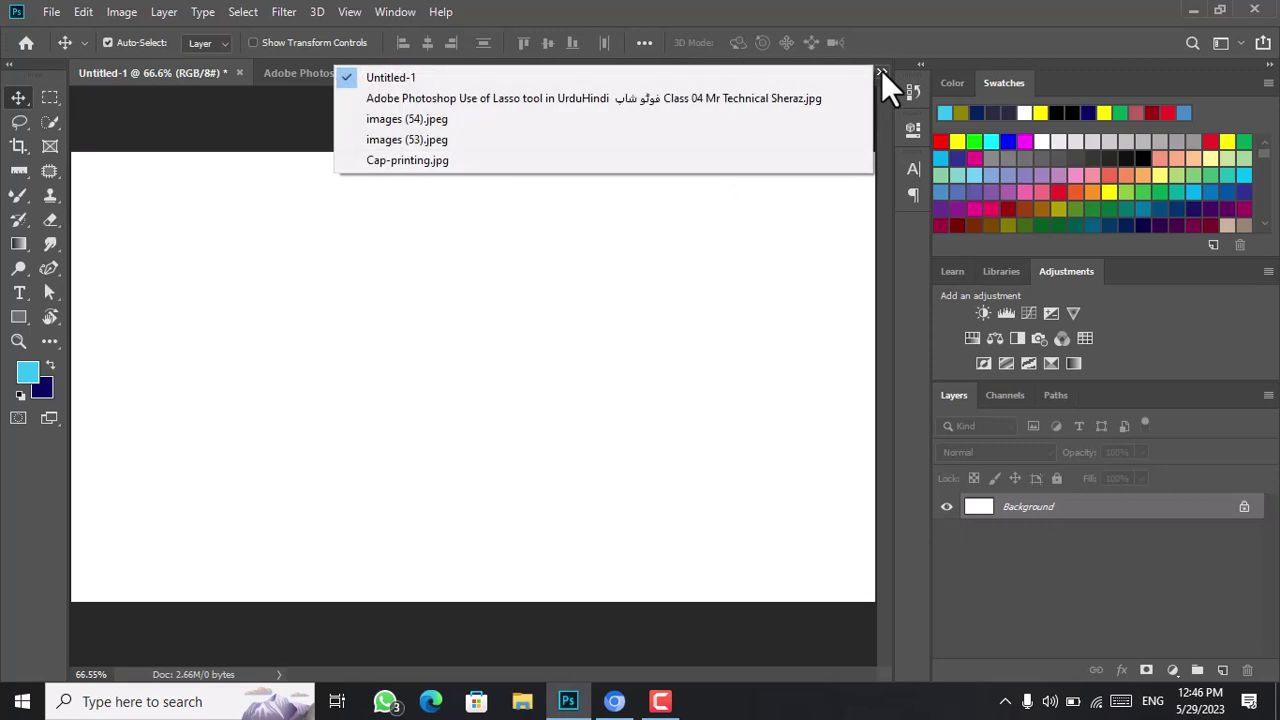
{"action": "left_click", "coordinate": [430, 161]}
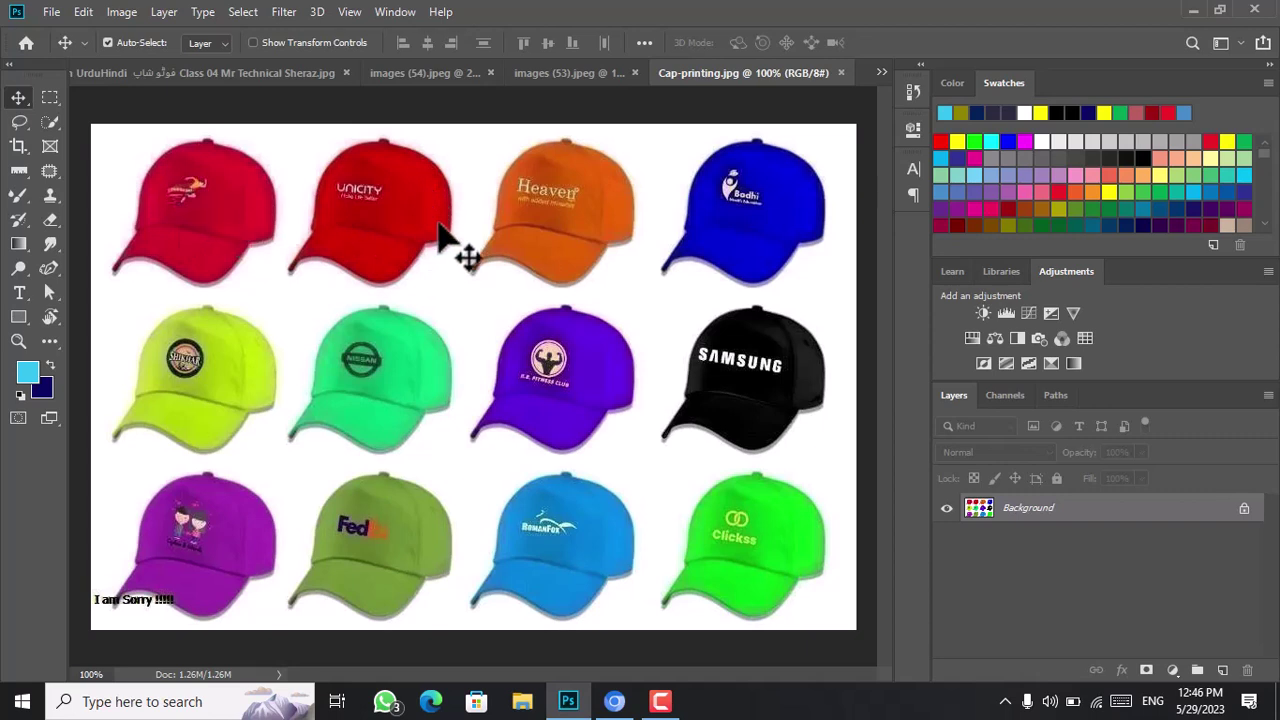
Try cropping the cap image to the first two red caps of the upper row, and undo the crop.
{"action": "left_click", "coordinate": [19, 147]}
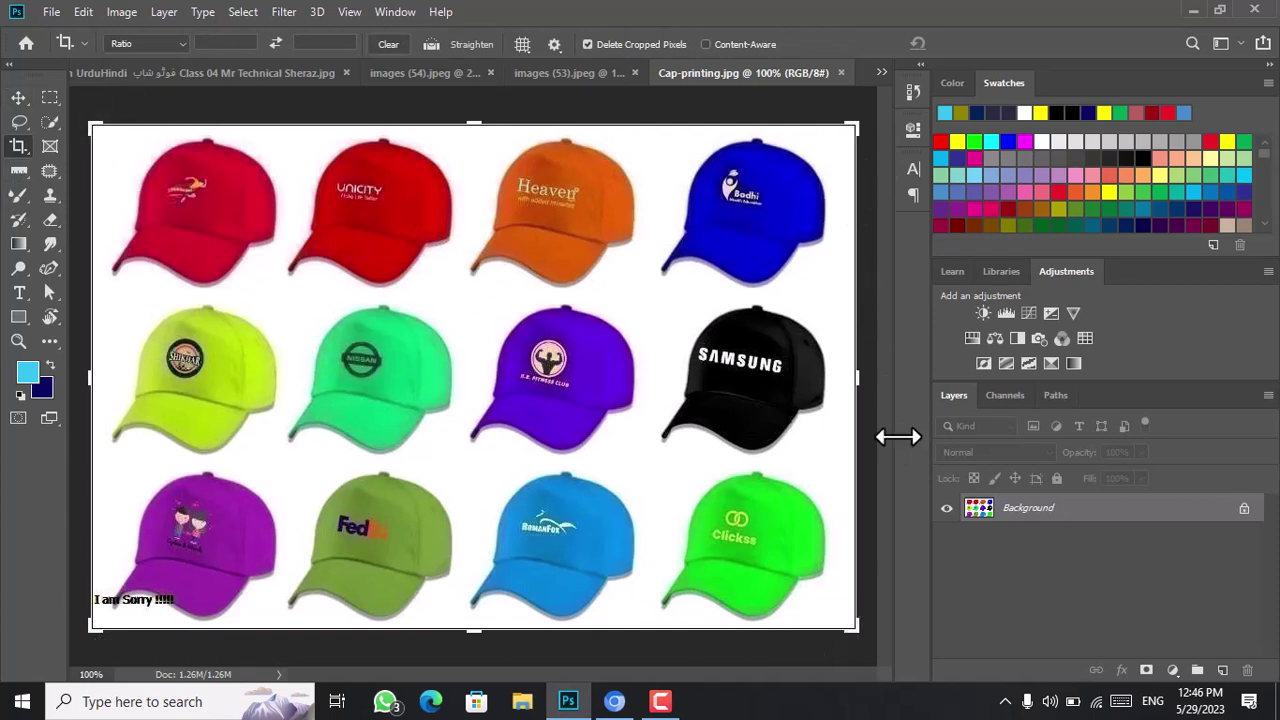
{"action": "left_click_drag", "start_coordinate": [851, 378], "coordinate": [805, 405]}
{"action": "left_click_drag", "start_coordinate": [816, 196], "coordinate": [822, 210]}
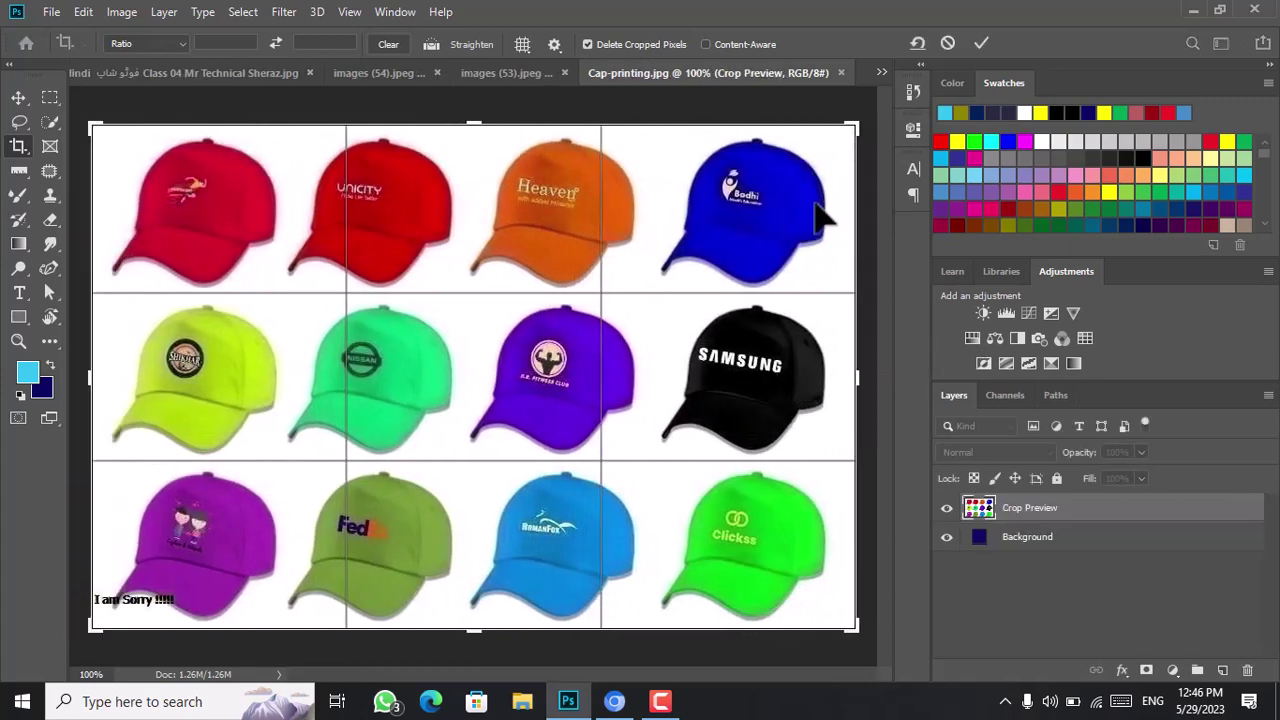
{"action": "mouse_move", "coordinate": [848, 136]}
{"action": "left_mouse_down"}
{"action": "mouse_move", "coordinate": [728, 132]}
{"action": "mouse_move", "coordinate": [686, 177]}
{"action": "mouse_move", "coordinate": [729, 251]}
{"action": "mouse_move", "coordinate": [520, 283]}
{"action": "mouse_move", "coordinate": [612, 264]}
{"action": "mouse_move", "coordinate": [730, 212]}
{"action": "mouse_move", "coordinate": [796, 130]}
{"action": "mouse_move", "coordinate": [868, 138]}
{"action": "mouse_move", "coordinate": [849, 134]}
{"action": "left_mouse_up"}
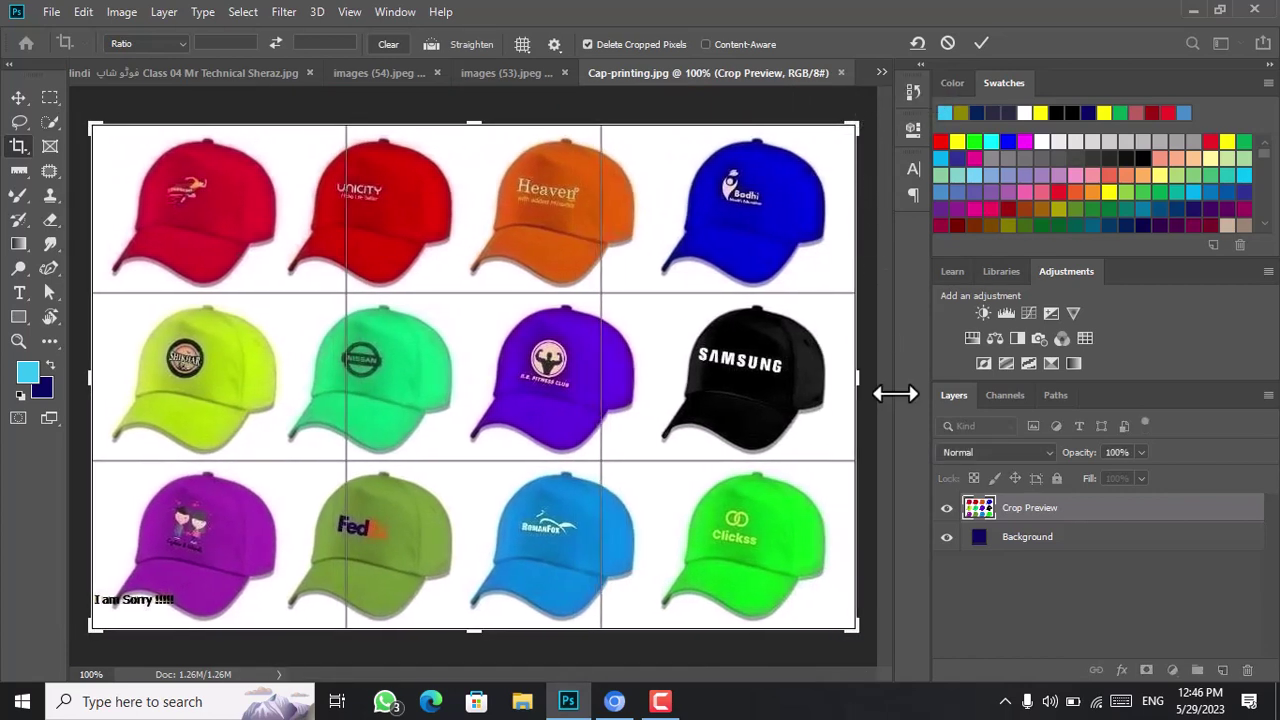
{"action": "left_click_drag", "start_coordinate": [857, 380], "coordinate": [656, 376]}
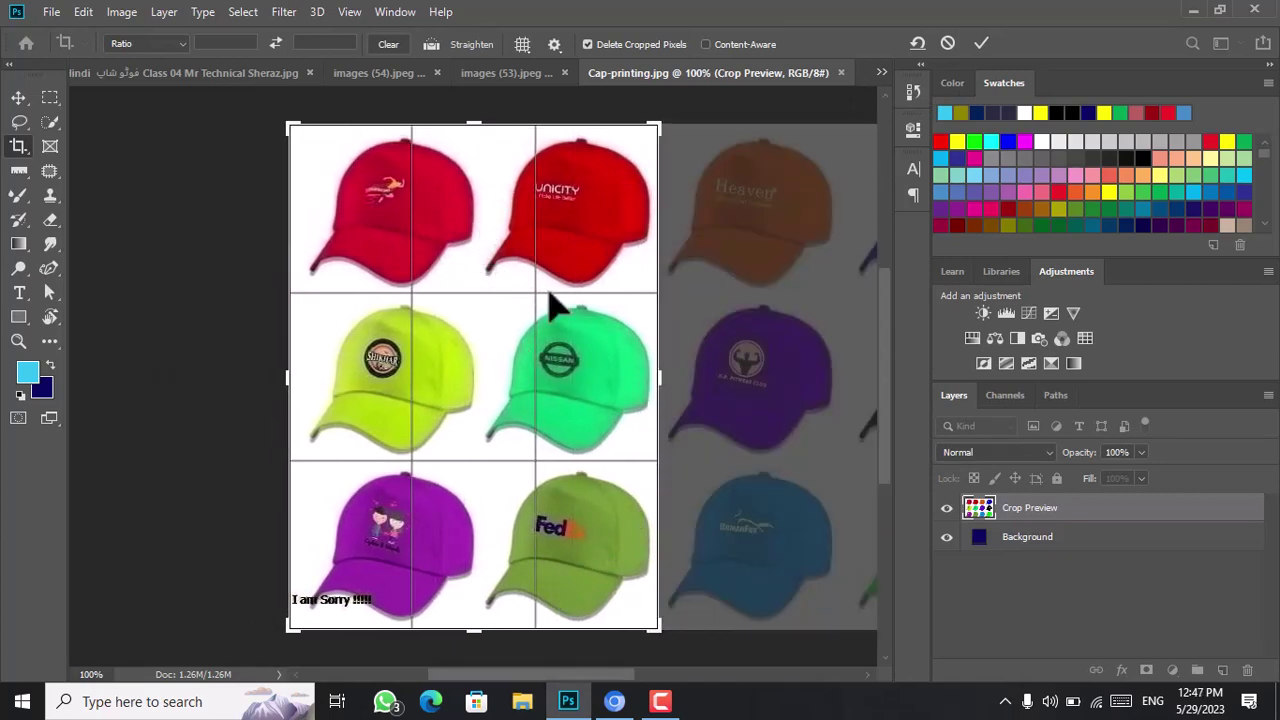
{"action": "left_click_drag", "start_coordinate": [483, 630], "coordinate": [498, 465]}
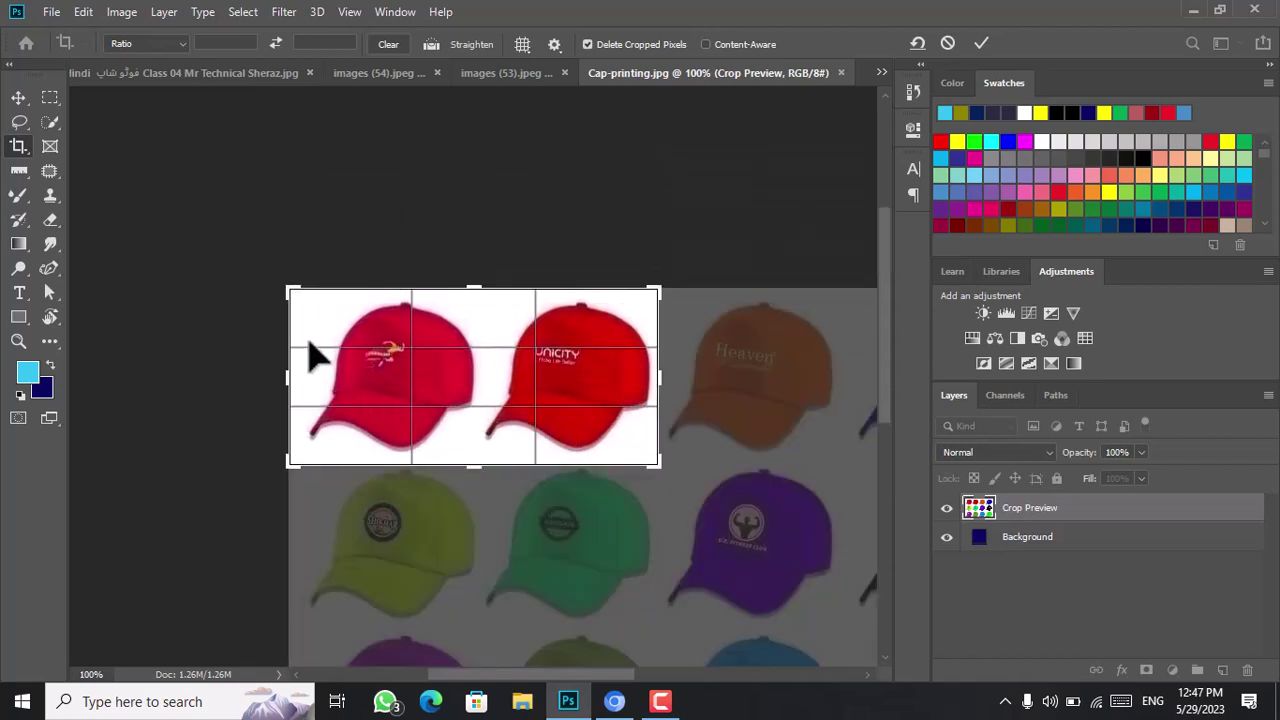
{"action": "left_click_drag", "start_coordinate": [287, 377], "coordinate": [293, 376]}
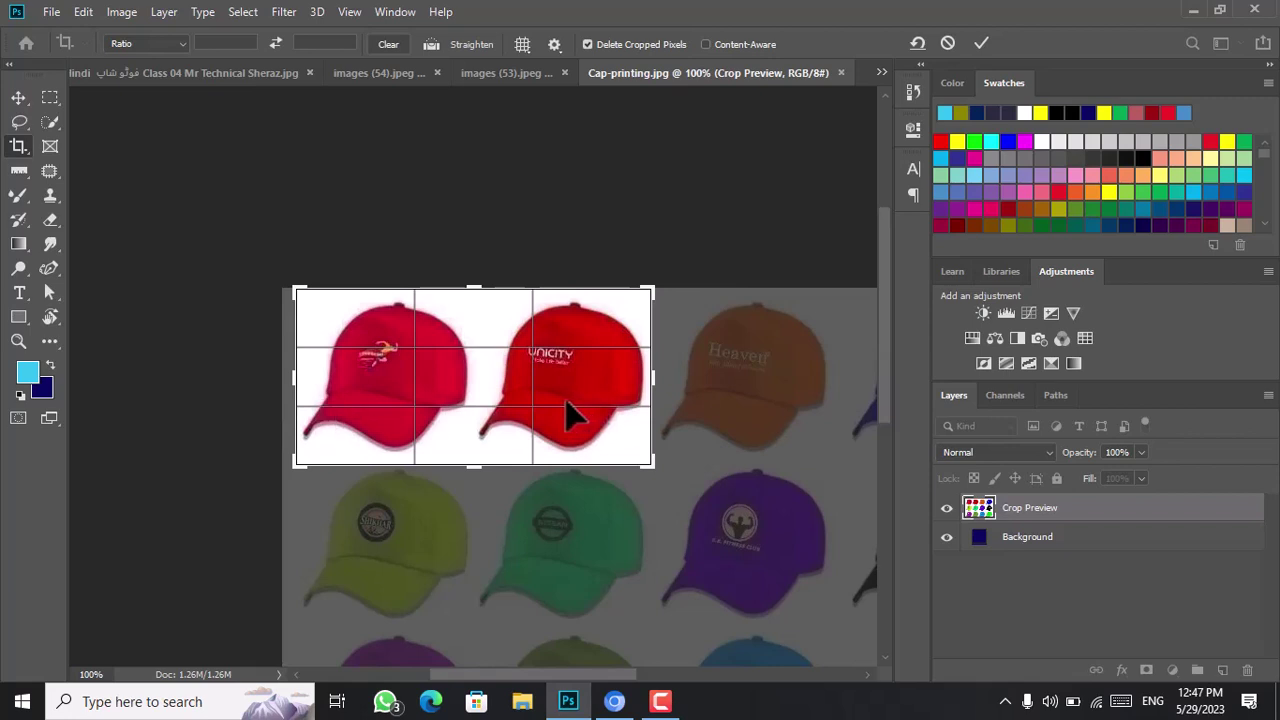
{"action": "mouse_move", "coordinate": [591, 423]}
{"action": "left_mouse_down"}
{"action": "mouse_move", "coordinate": [592, 350]}
{"action": "mouse_move", "coordinate": [582, 392]}
{"action": "mouse_move", "coordinate": [600, 415]}
{"action": "mouse_move", "coordinate": [588, 418]}
{"action": "left_mouse_up"}
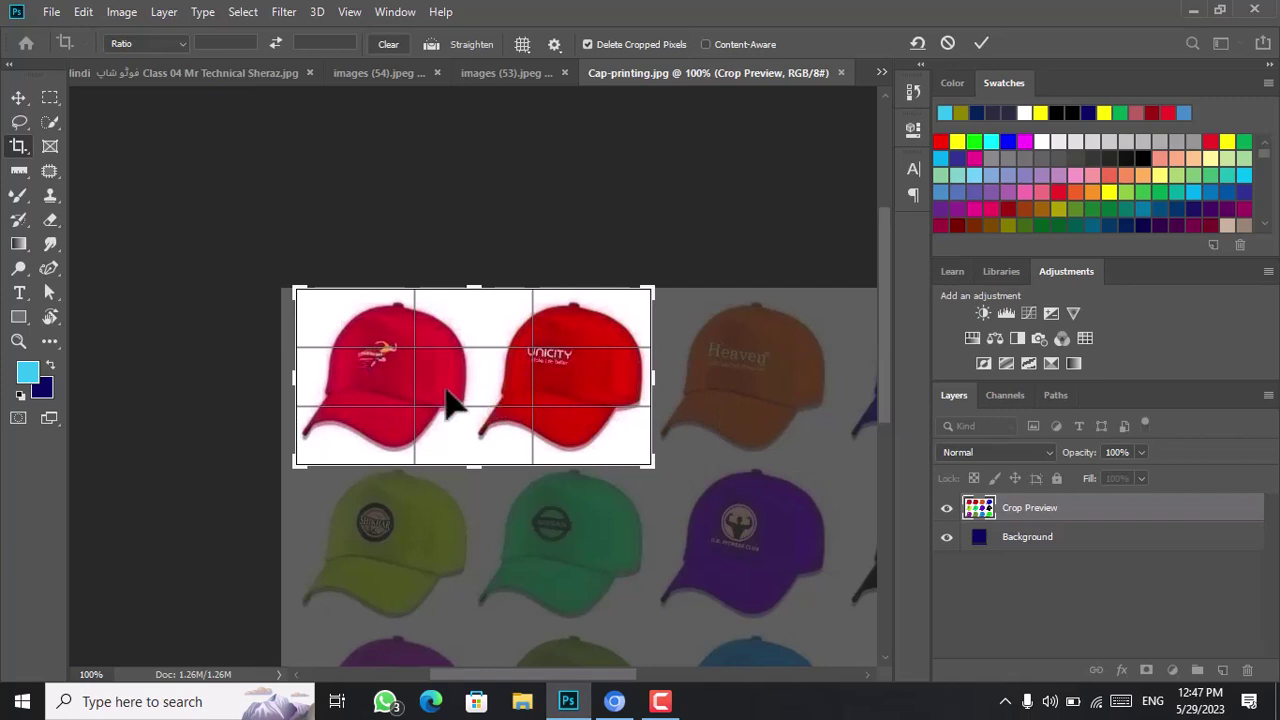
{"action": "left_click", "coordinate": [17, 98]}
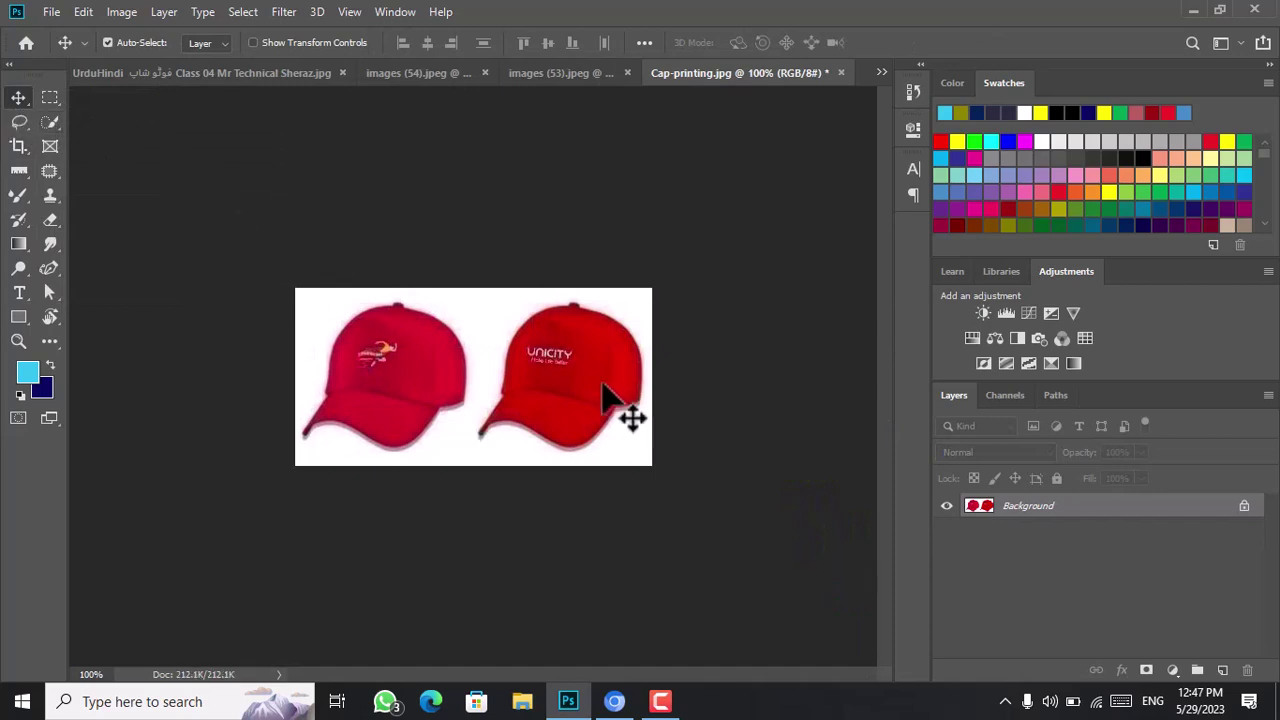
{"action": "key", "text": "ctrl+z"}
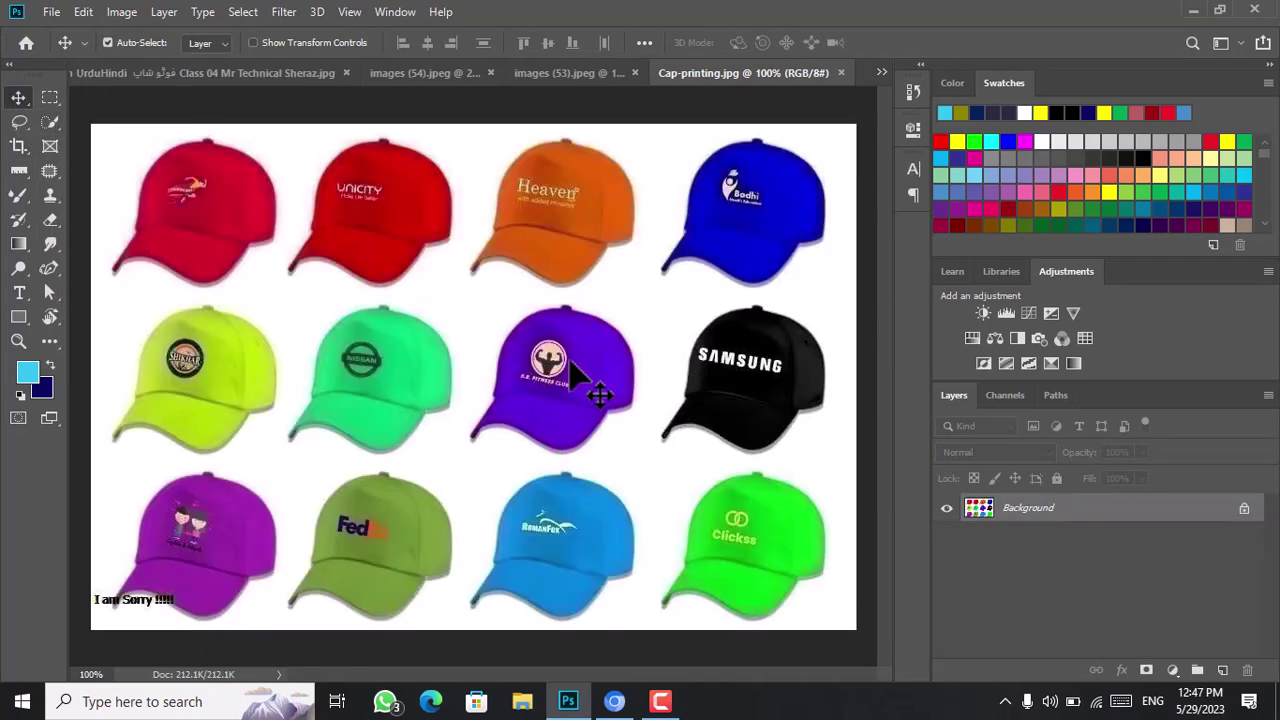
Crop Cap-printing.jpg from its right and lower edges to the first two red caps, and apply the crop.
{"action": "left_click", "coordinate": [18, 146]}
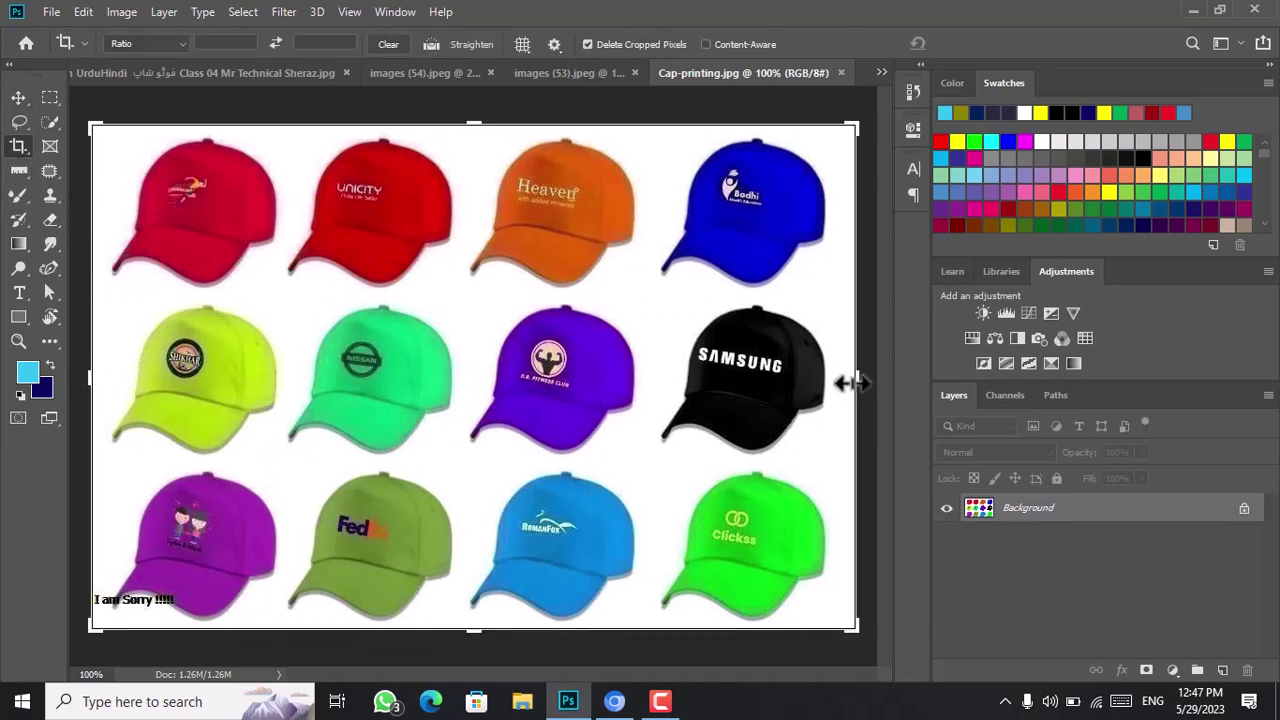
{"action": "left_click_drag", "start_coordinate": [852, 383], "coordinate": [656, 397]}
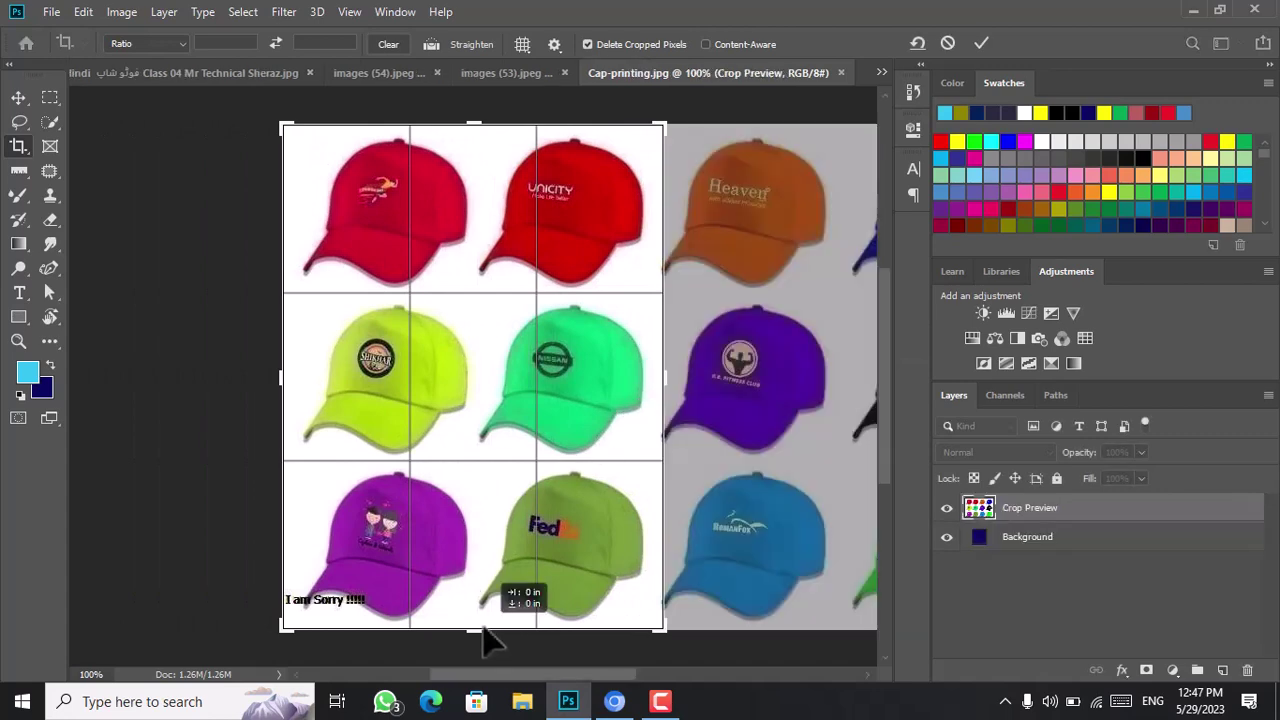
{"action": "left_click_drag", "start_coordinate": [477, 629], "coordinate": [508, 518]}
{"action": "left_click_drag", "start_coordinate": [510, 462], "coordinate": [510, 461]}
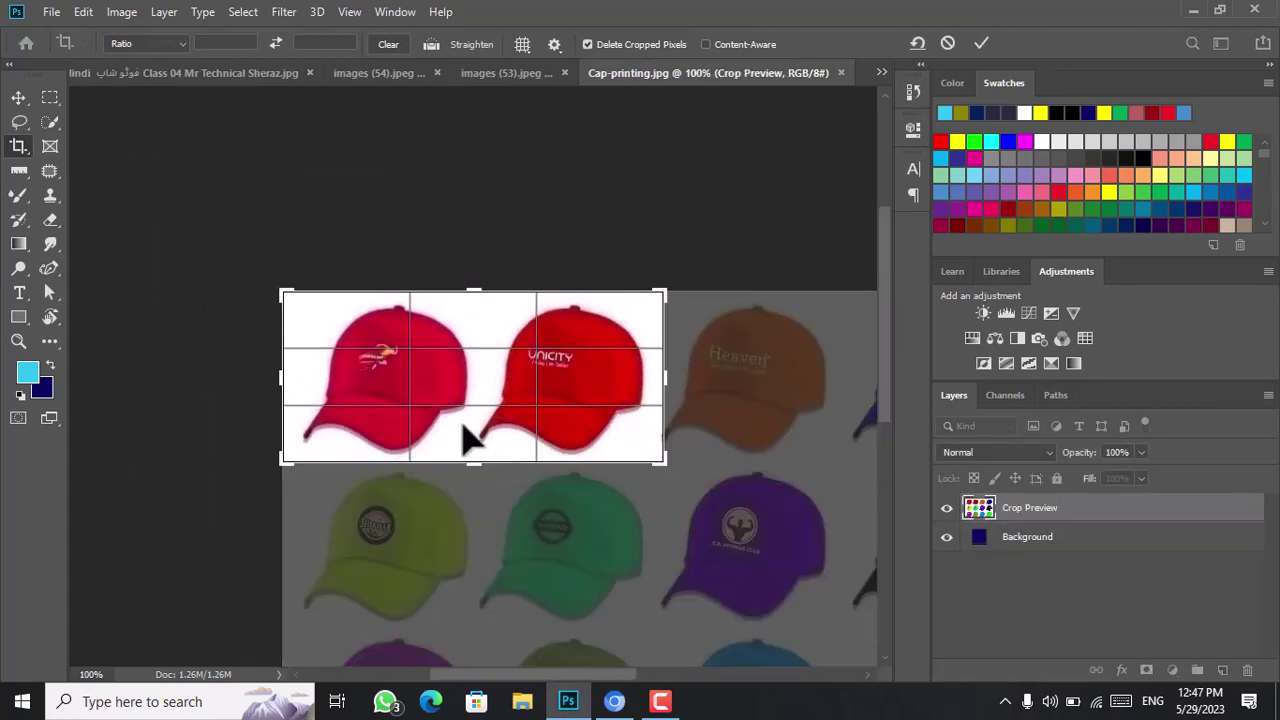
{"action": "left_click", "coordinate": [17, 97]}
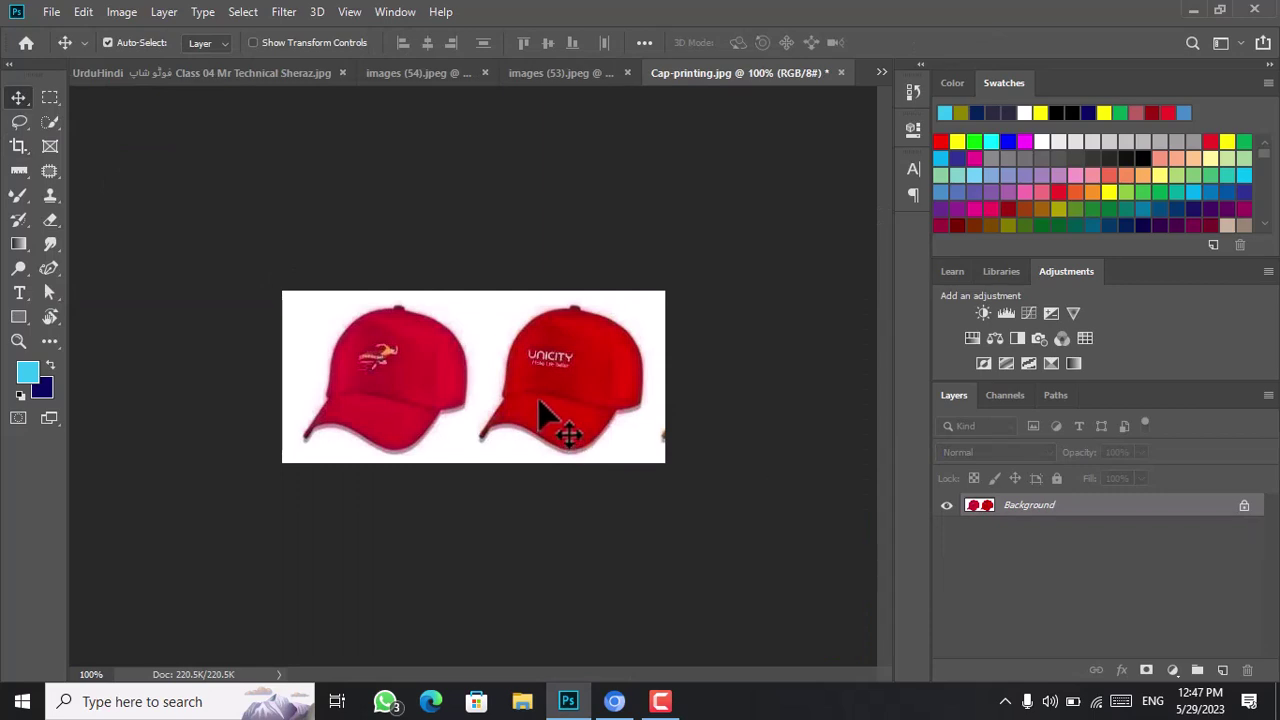
Try to move the cropped caps image into another open document, and return to Cap-printing.jpg.
{"action": "mouse_move", "coordinate": [538, 396]}
{"action": "left_mouse_down"}
{"action": "mouse_move", "coordinate": [380, 258]}
{"action": "mouse_move", "coordinate": [325, 153]}
{"action": "mouse_move", "coordinate": [76, 72]}
{"action": "mouse_move", "coordinate": [576, 342]}
{"action": "left_mouse_up"}
{"action": "left_click", "coordinate": [880, 73]}
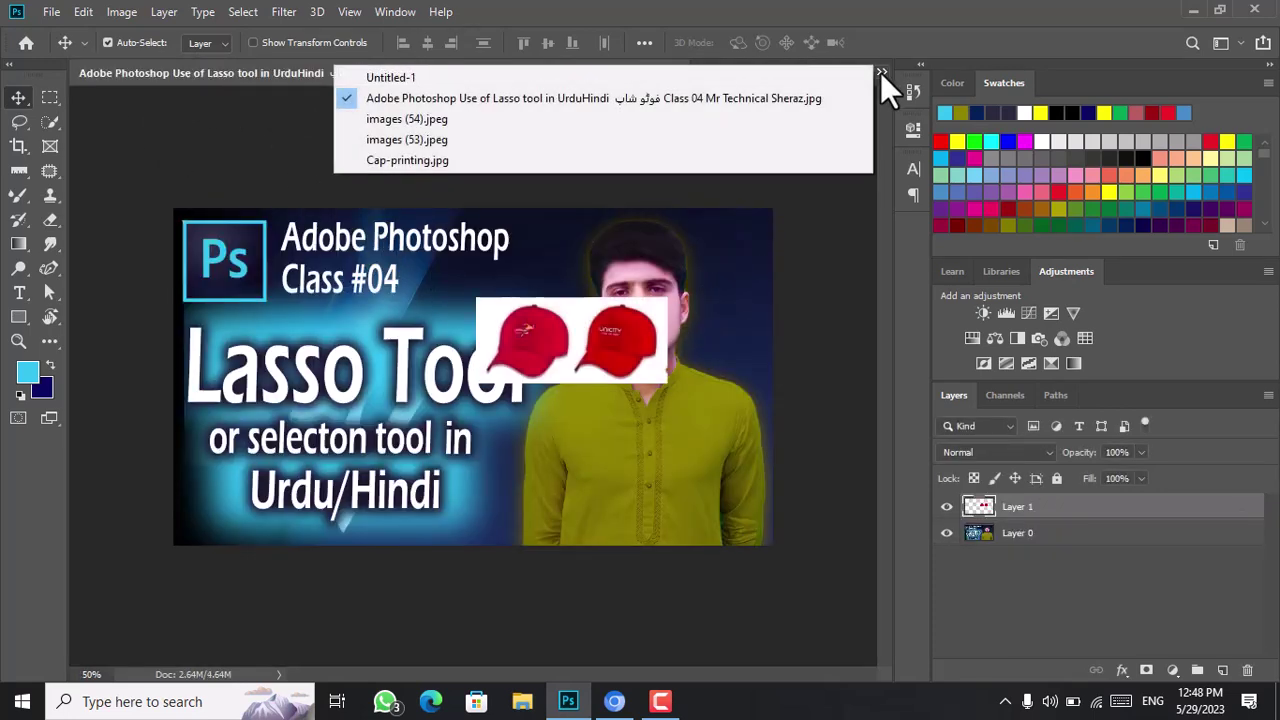
{"action": "left_click", "coordinate": [426, 85]}
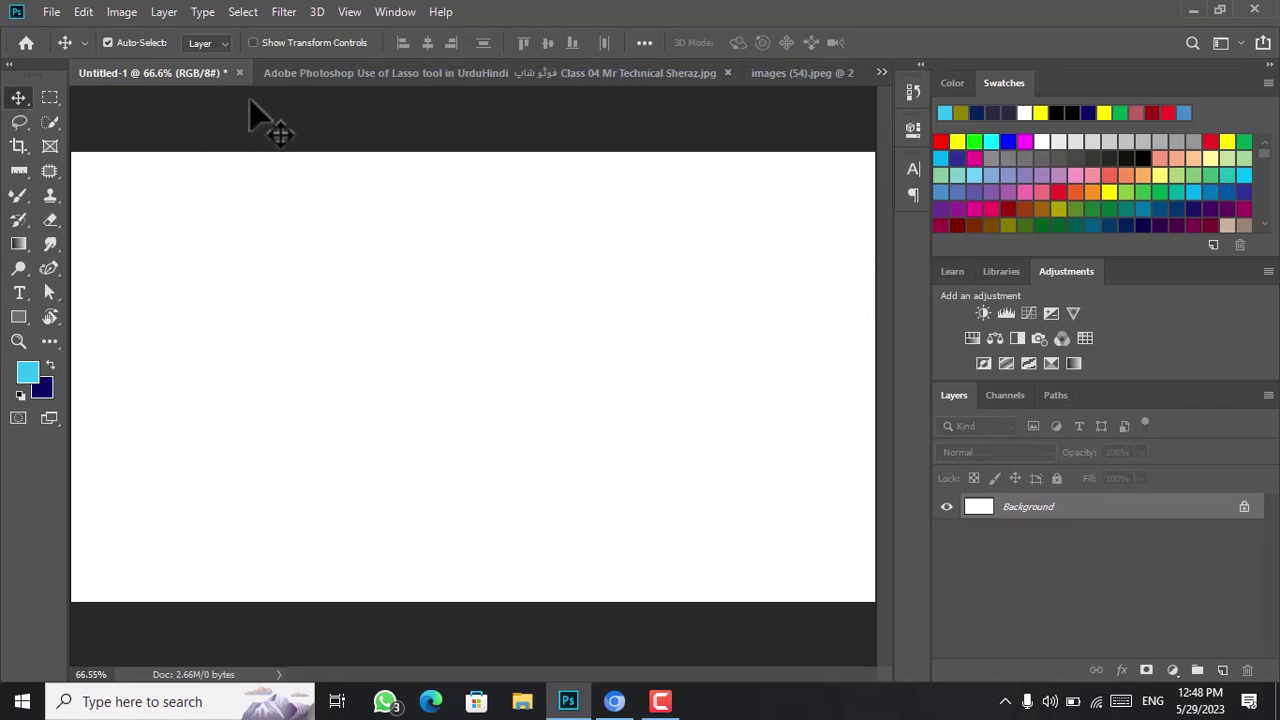
{"action": "left_click", "coordinate": [880, 73]}
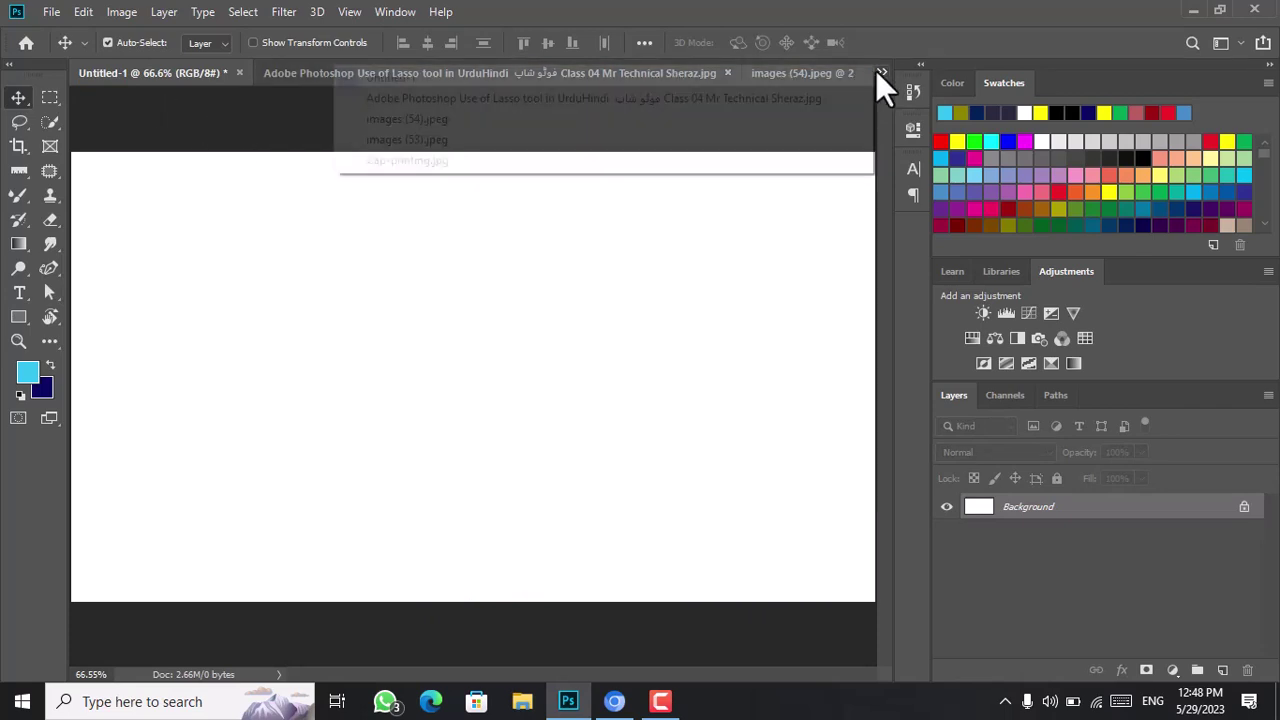
{"action": "left_click", "coordinate": [439, 161]}
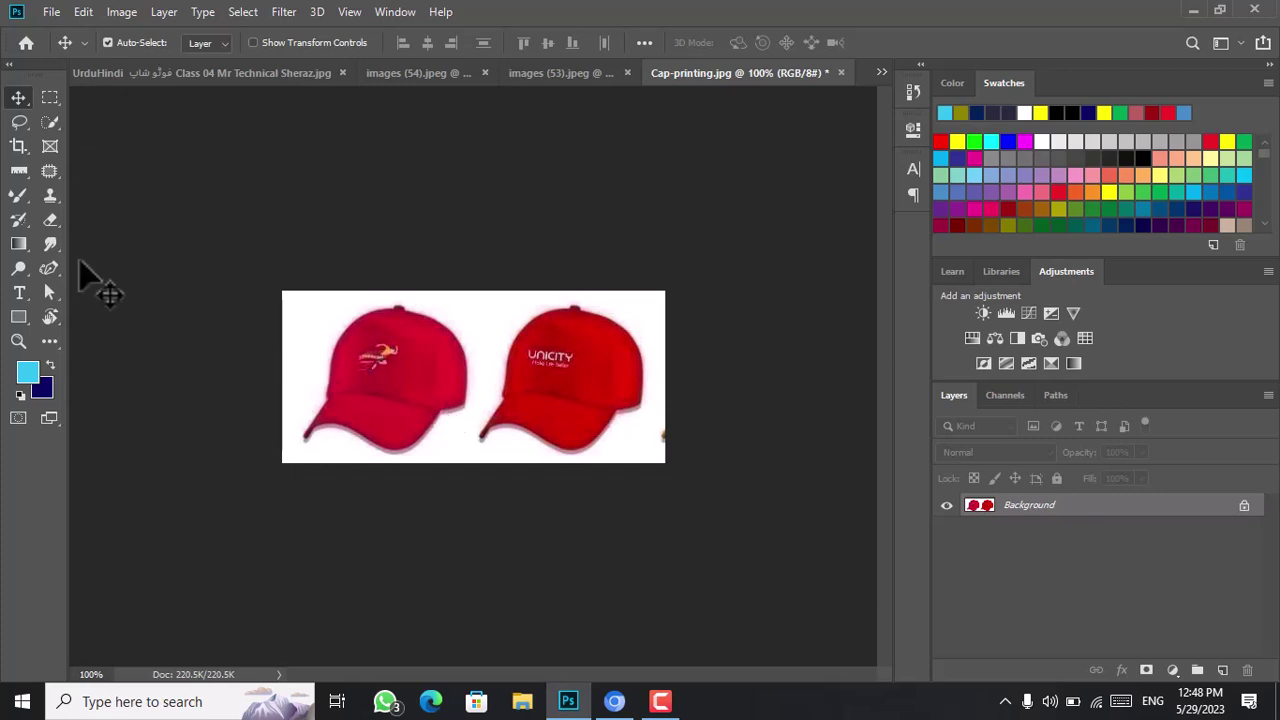
Select the entire cropped caps image with the Rectangular Marquee tool and copy it into the Untitled-1 document.
{"action": "left_click", "coordinate": [51, 98]}
{"action": "left_click_drag", "start_coordinate": [266, 282], "coordinate": [714, 474]}
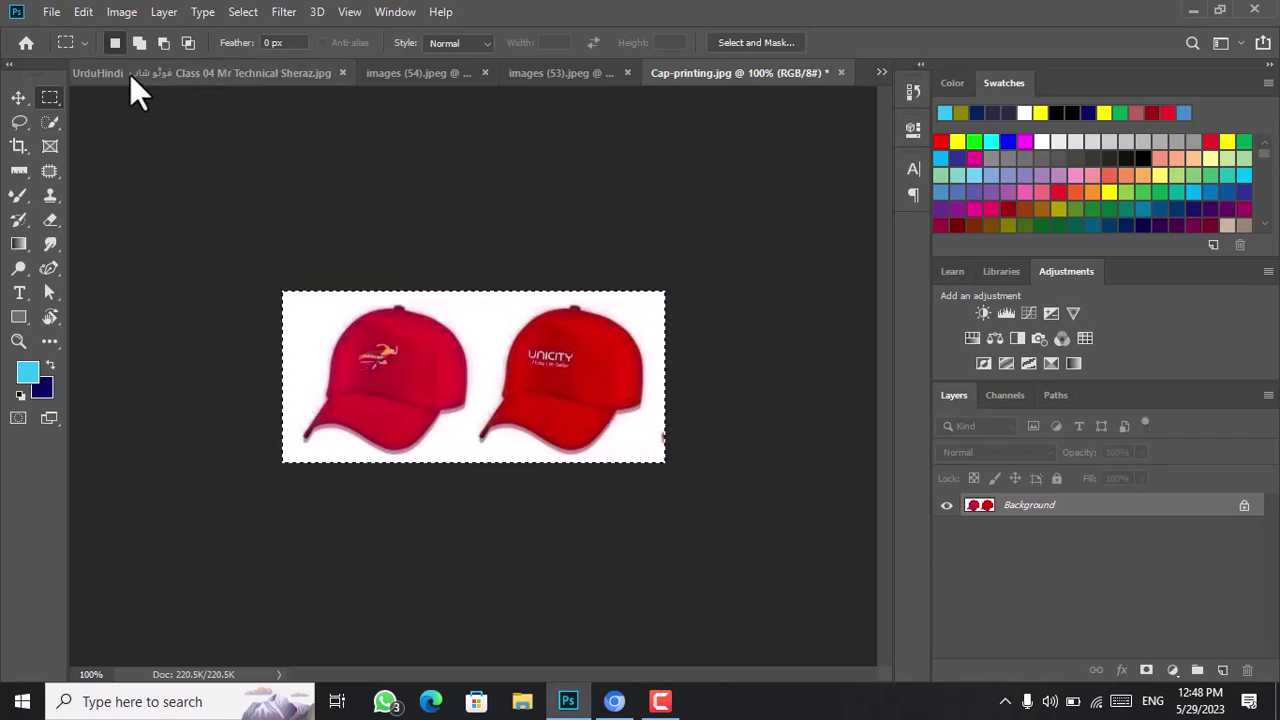
{"action": "left_click", "coordinate": [880, 70]}
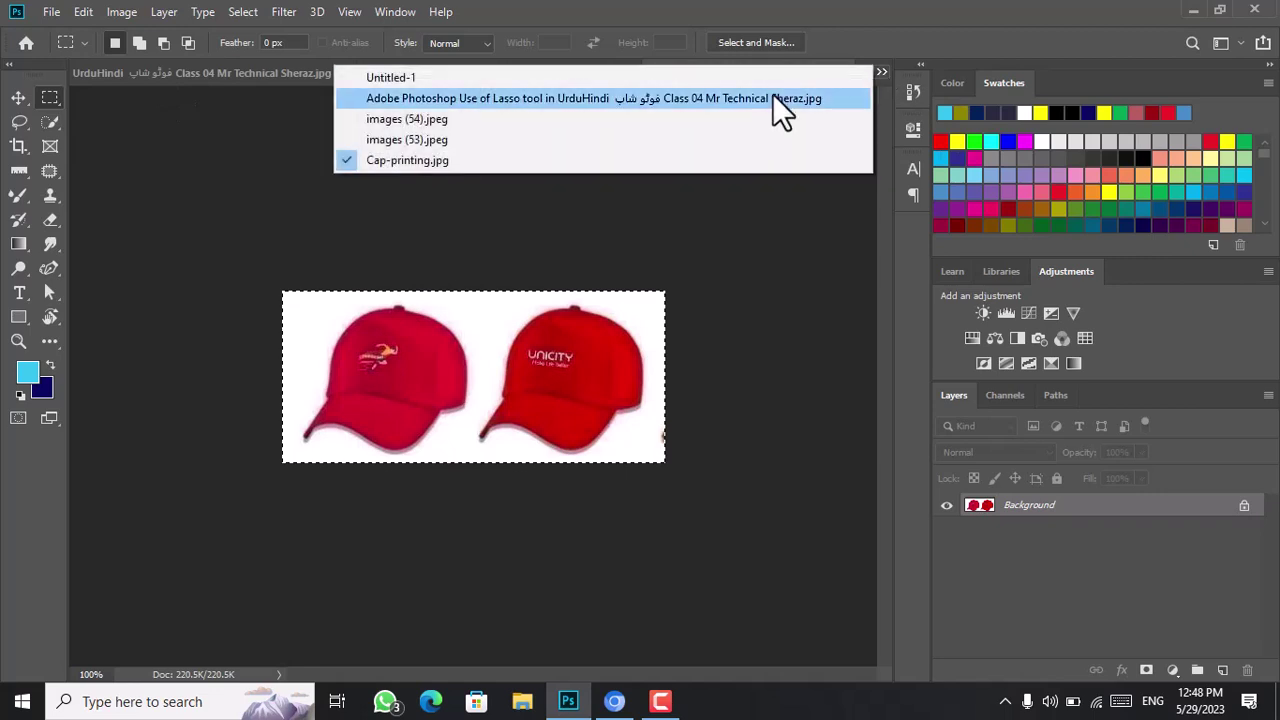
{"action": "left_click", "coordinate": [525, 79]}
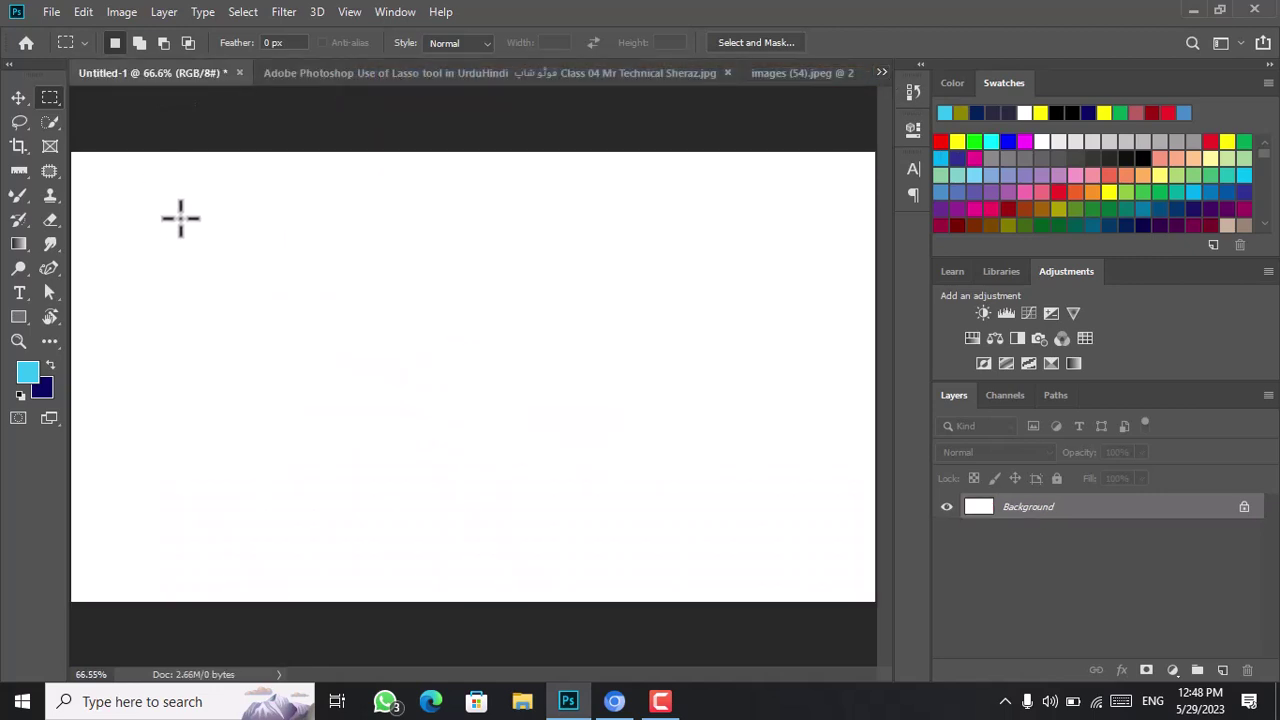
{"action": "key", "text": "ctrl+v"}
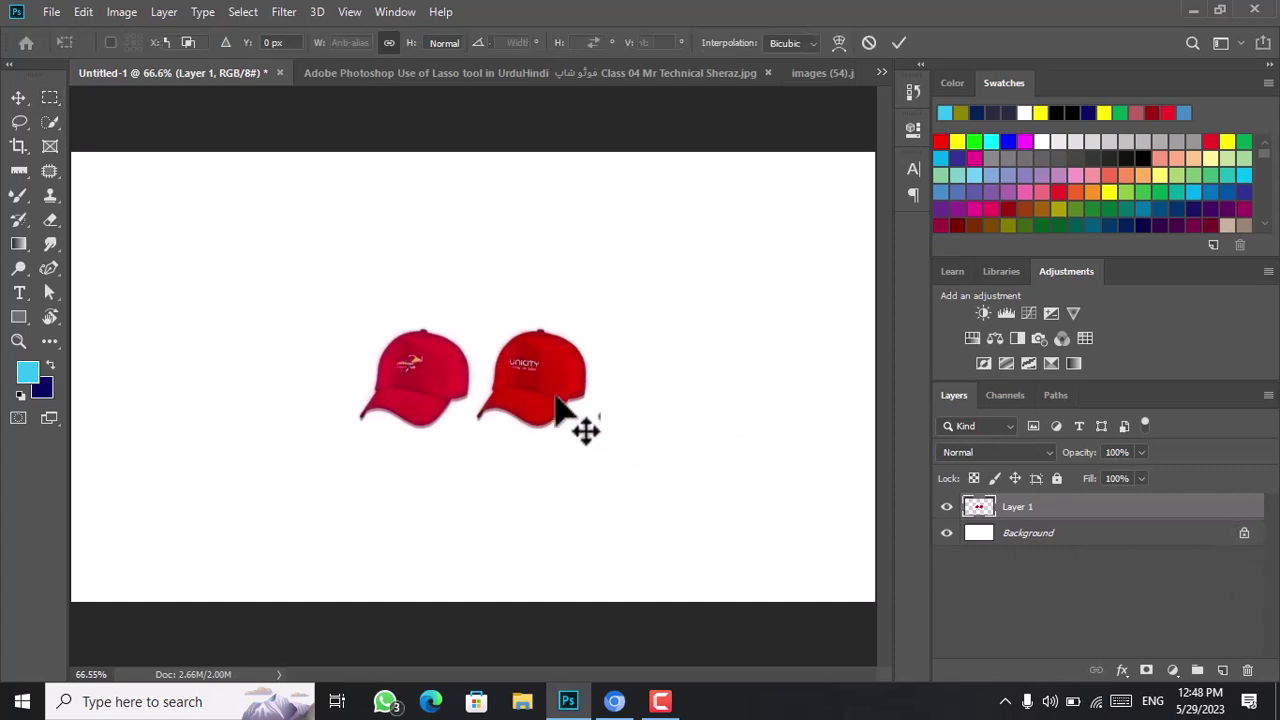
Try enlarging the two-caps layer in Untitled-1 to about 224% near the canvas centre, and undo the enlargement.
{"action": "key", "text": "ctrl+t"}
{"action": "left_click_drag", "start_coordinate": [600, 433], "coordinate": [766, 508]}
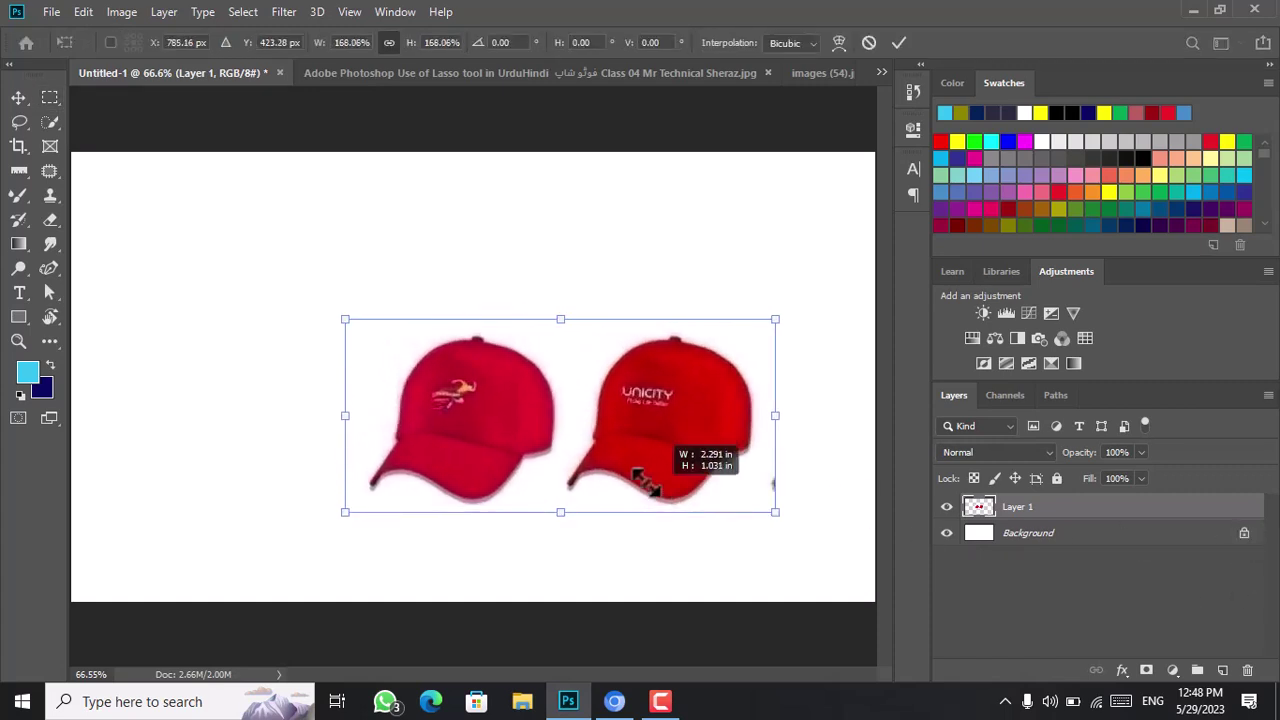
{"action": "left_click_drag", "start_coordinate": [651, 483], "coordinate": [554, 426]}
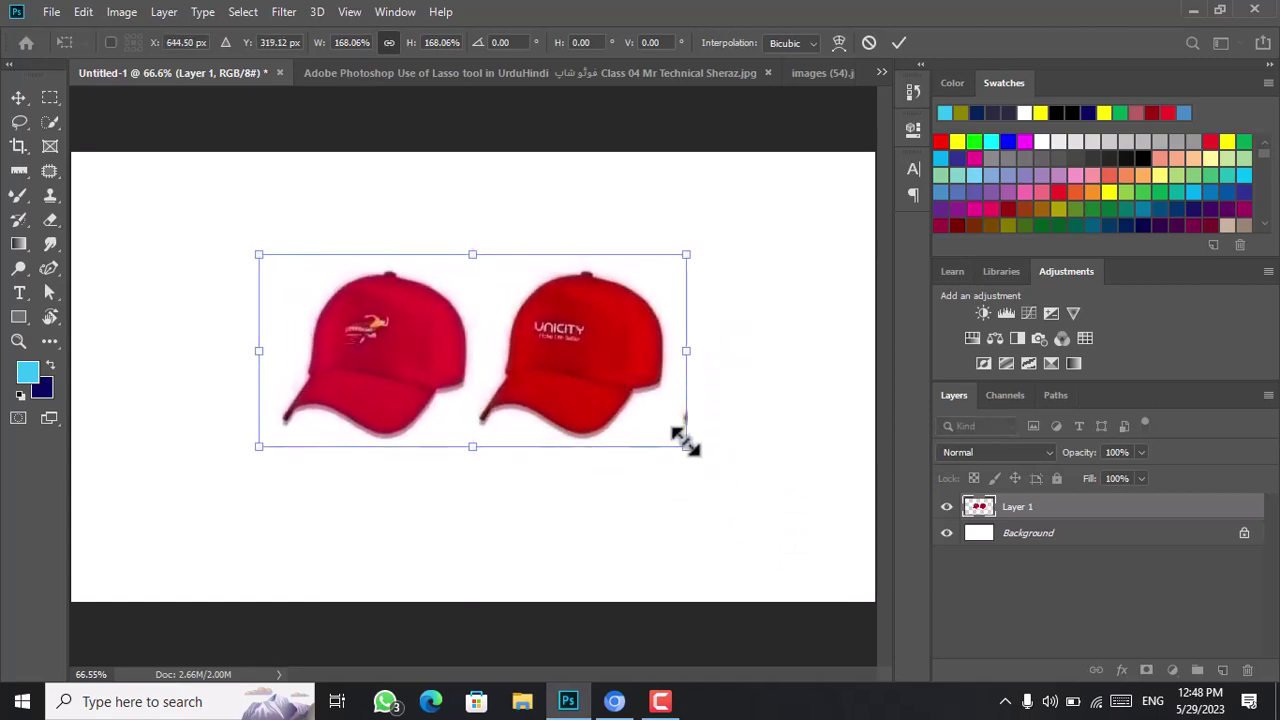
{"action": "left_click_drag", "start_coordinate": [689, 443], "coordinate": [765, 505]}
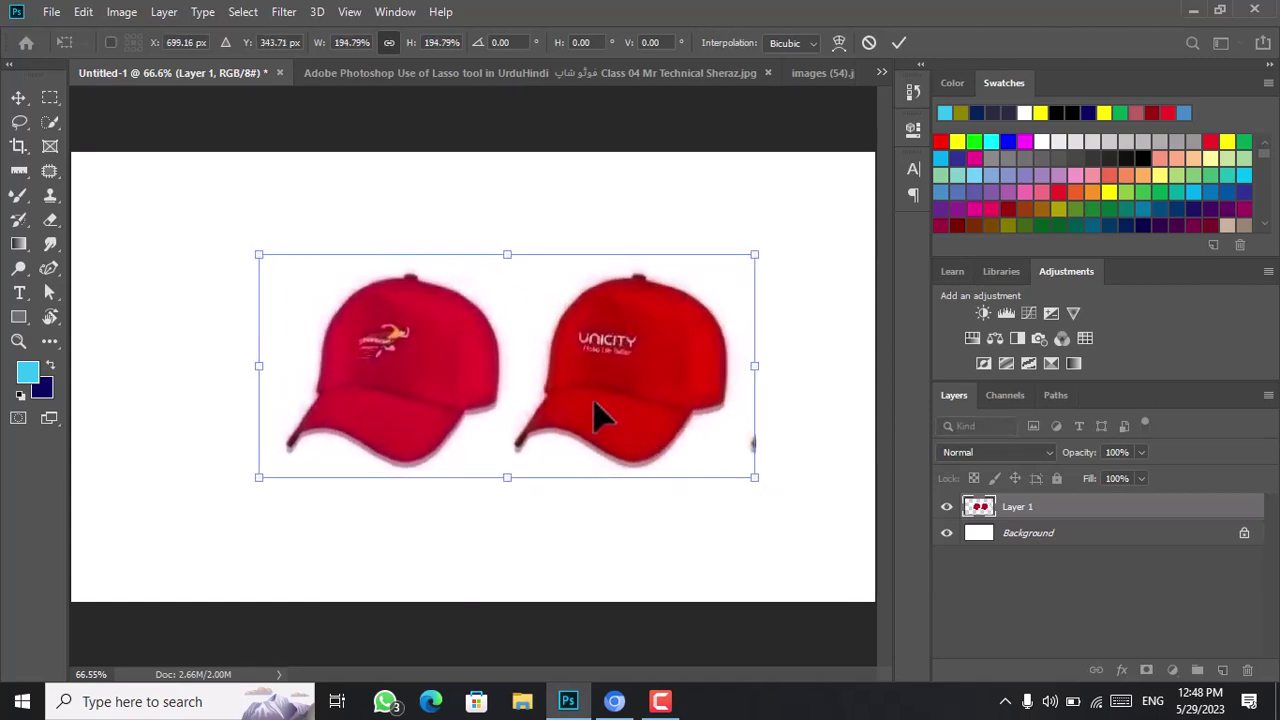
{"action": "left_click_drag", "start_coordinate": [600, 420], "coordinate": [577, 397]}
{"action": "left_click_drag", "start_coordinate": [731, 453], "coordinate": [806, 492]}
{"action": "left_click_drag", "start_coordinate": [648, 405], "coordinate": [589, 408]}
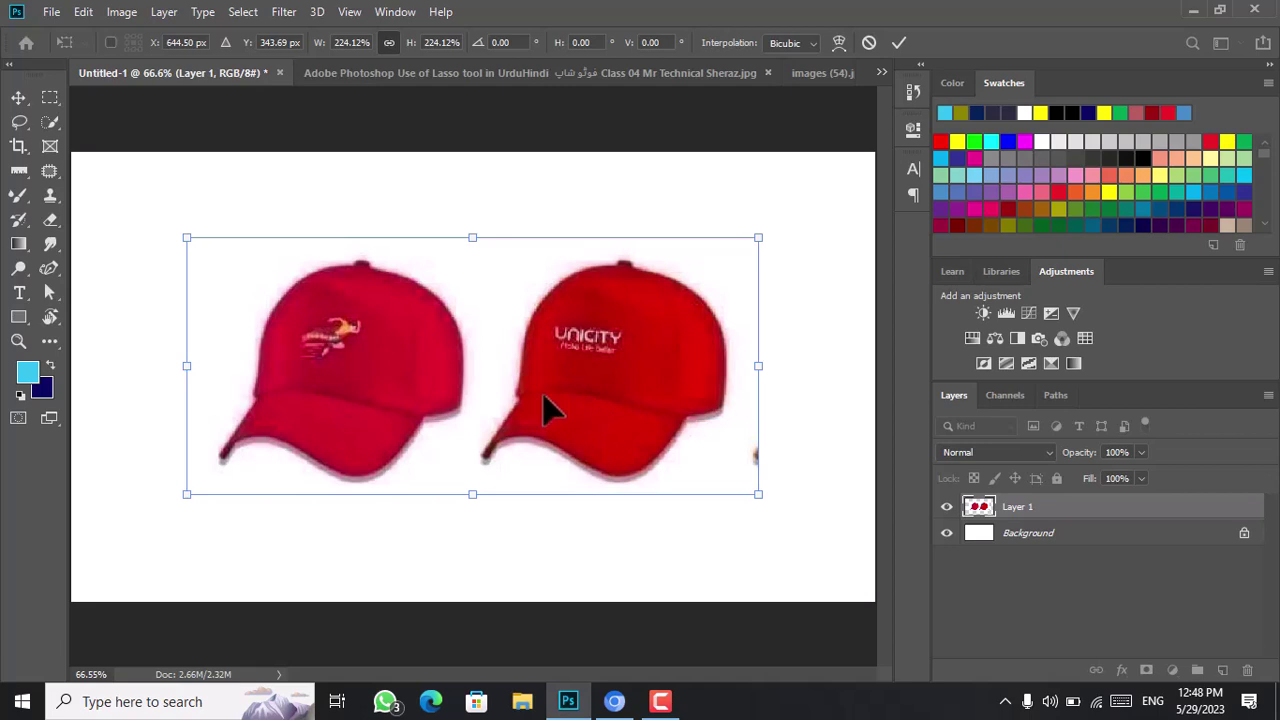
{"action": "right_click", "coordinate": [544, 398]}
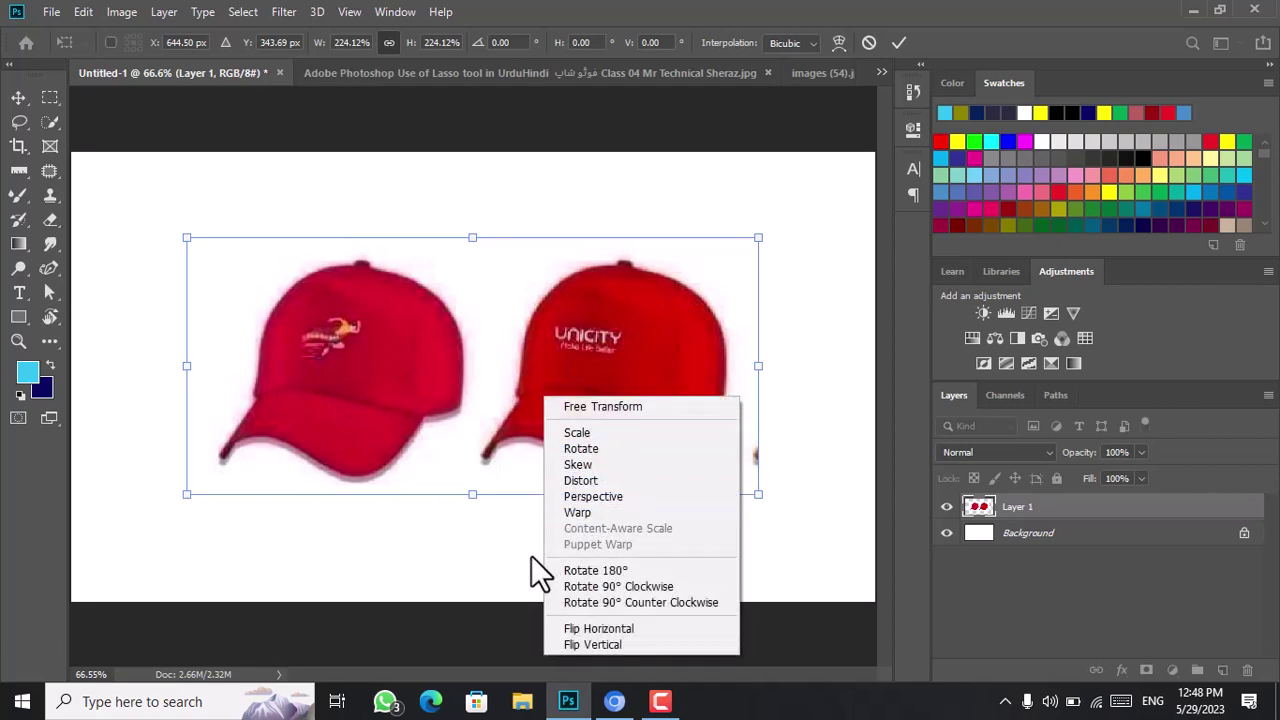
{"action": "left_click", "coordinate": [12, 125]}
{"action": "left_click", "coordinate": [19, 97]}
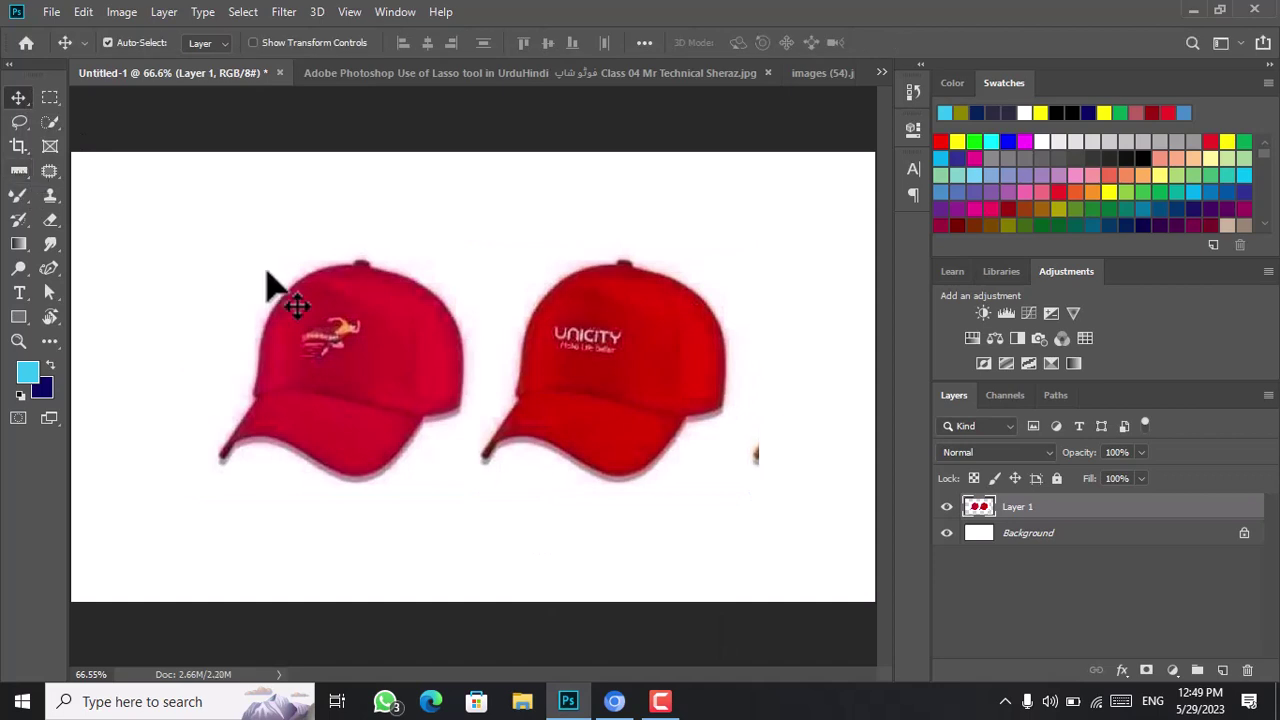
{"action": "key", "text": "ctrl+z"}
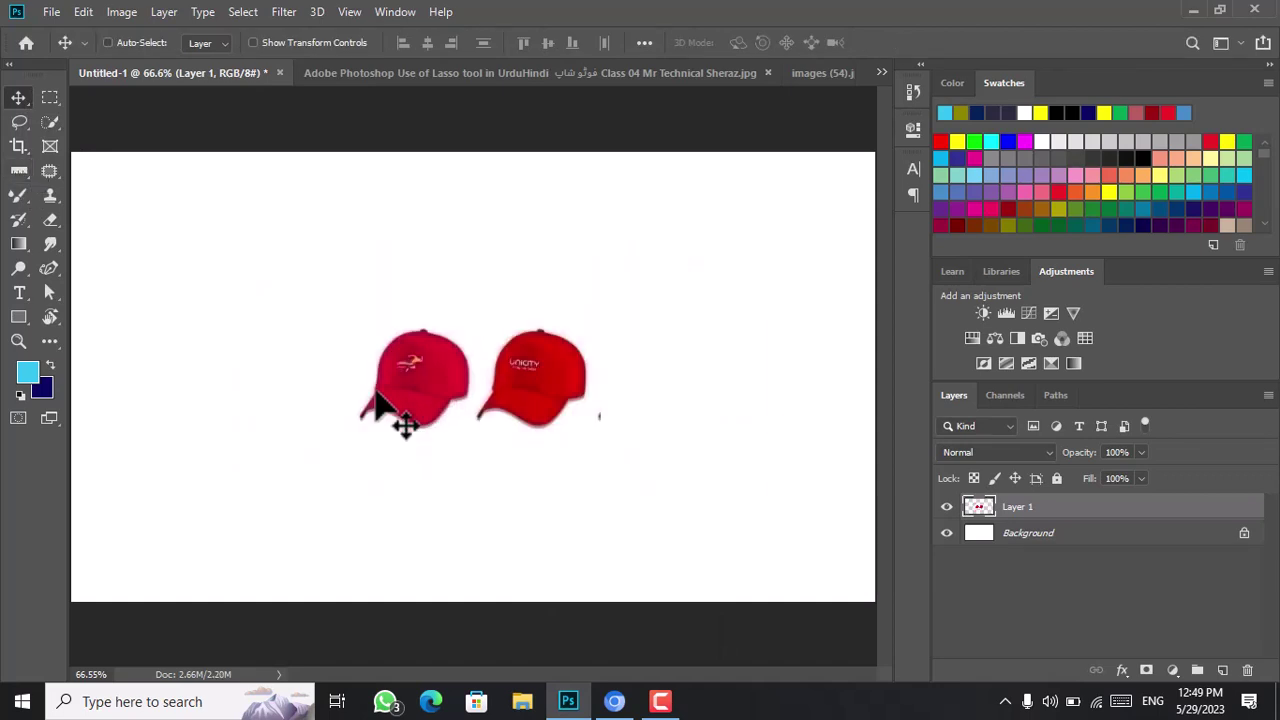
Move the two-caps layer to the upper-left corner of the Untitled-1 canvas and activate the Perspective Crop tool.
{"action": "key", "text": "ctrl"}
{"action": "left_click_drag", "start_coordinate": [414, 363], "coordinate": [152, 213]}
{"action": "left_click", "coordinate": [16, 150]}
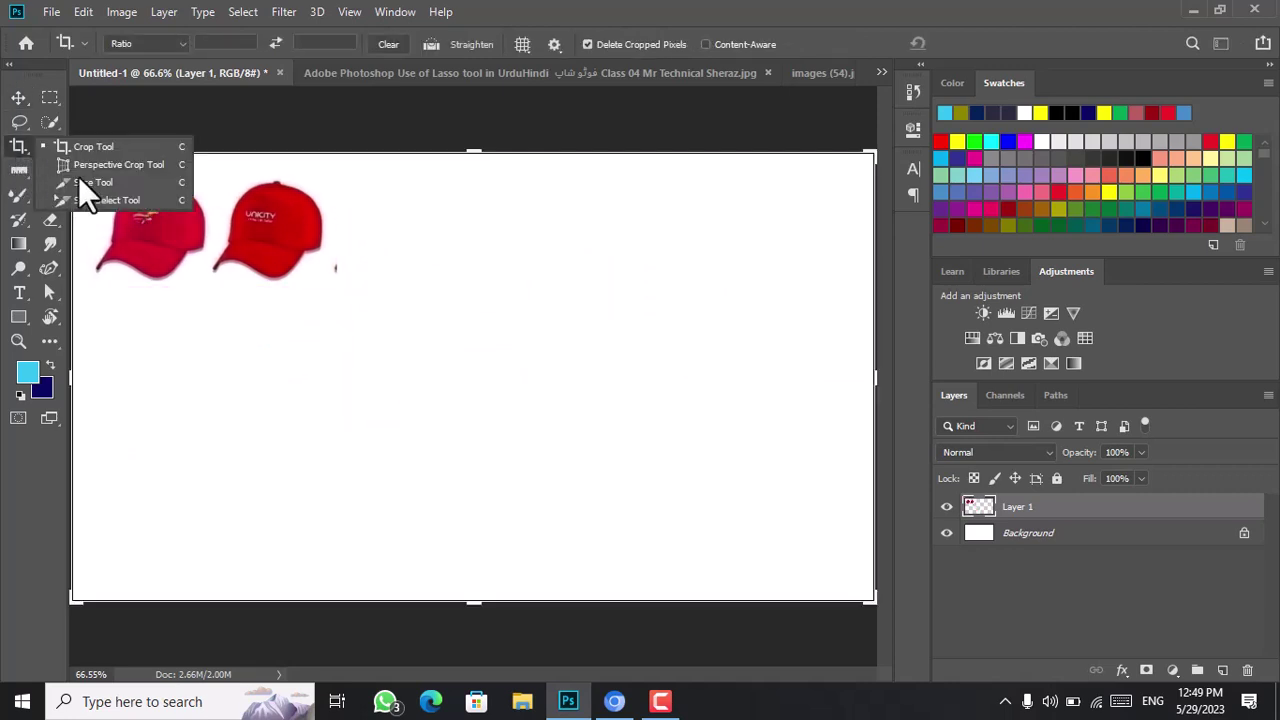
{"action": "left_click", "coordinate": [100, 166]}
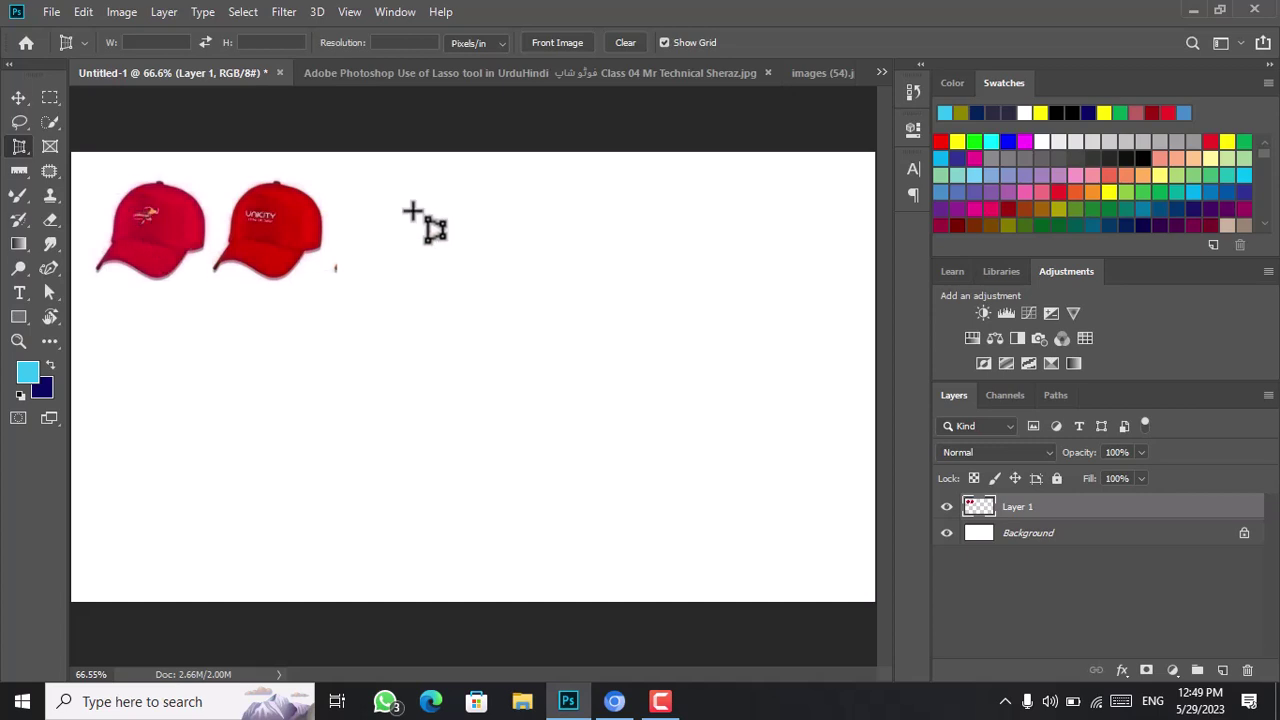
Switch to the wooden window picture images (54).jpeg with the Perspective Crop tool active.
{"action": "left_click", "coordinate": [593, 78]}
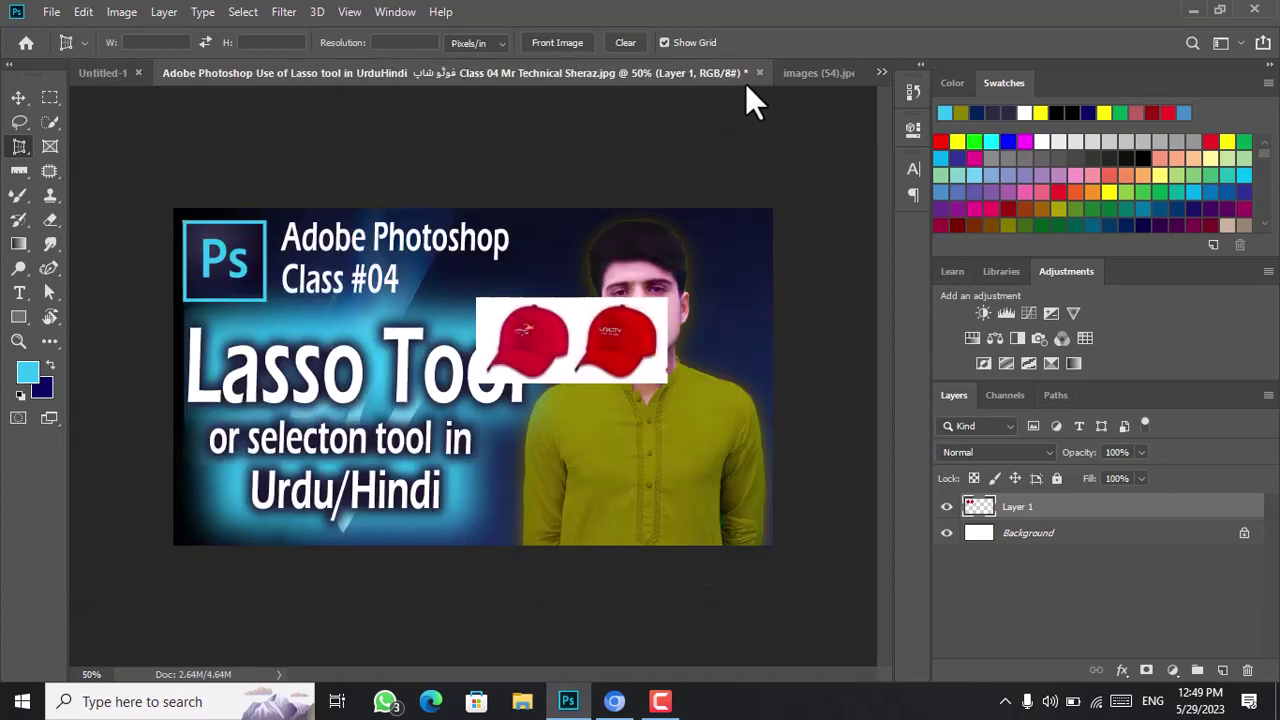
{"action": "left_click", "coordinate": [881, 72]}
{"action": "left_click", "coordinate": [464, 120]}
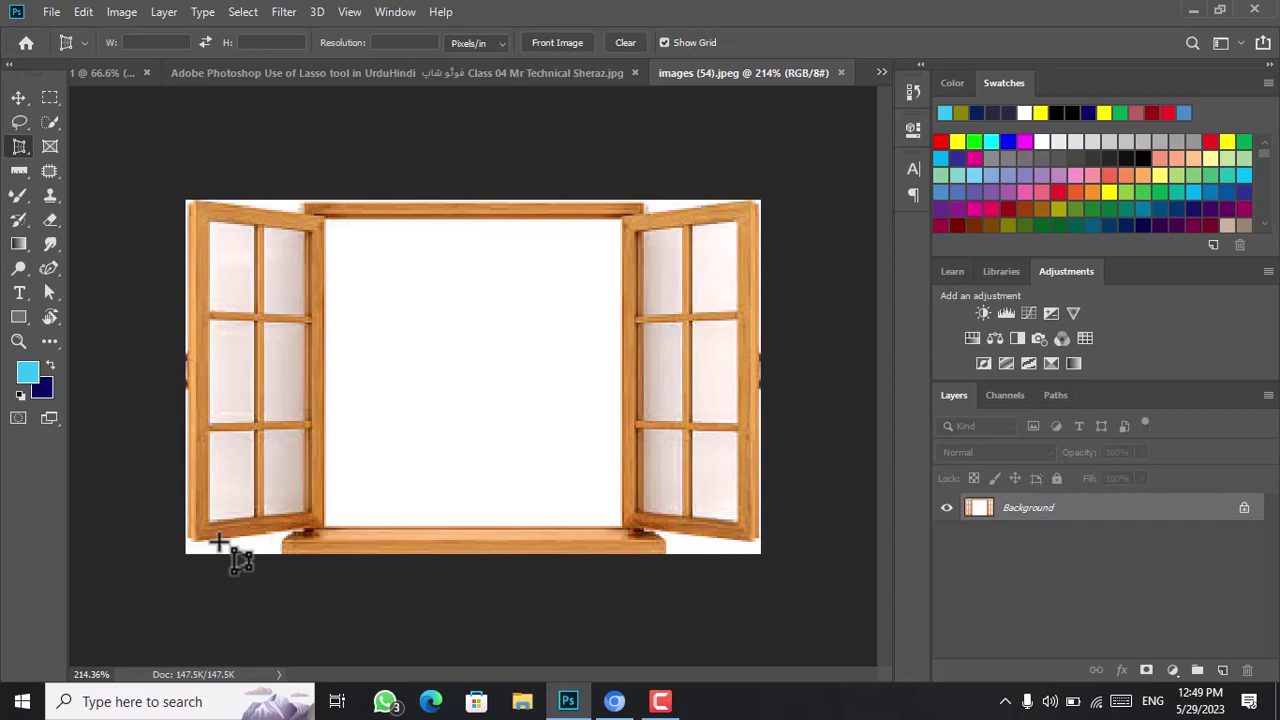
{"action": "right_click", "coordinate": [22, 146]}
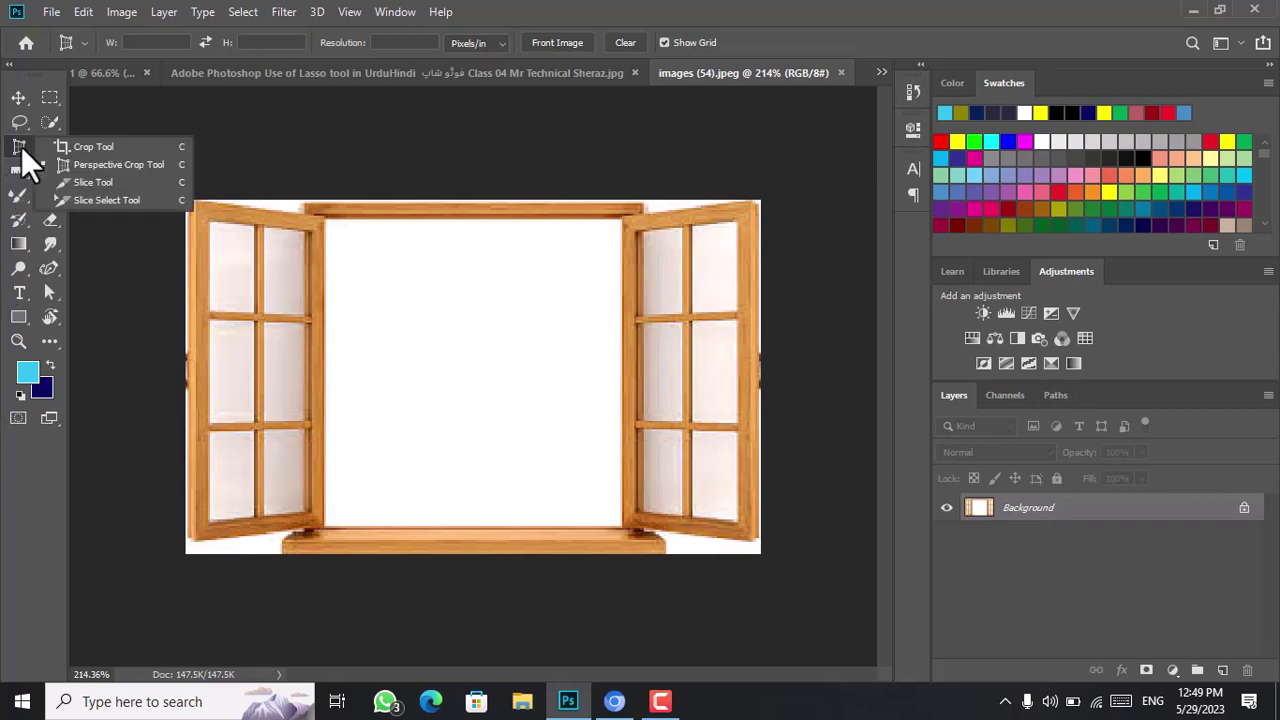
{"action": "left_click", "coordinate": [94, 168]}
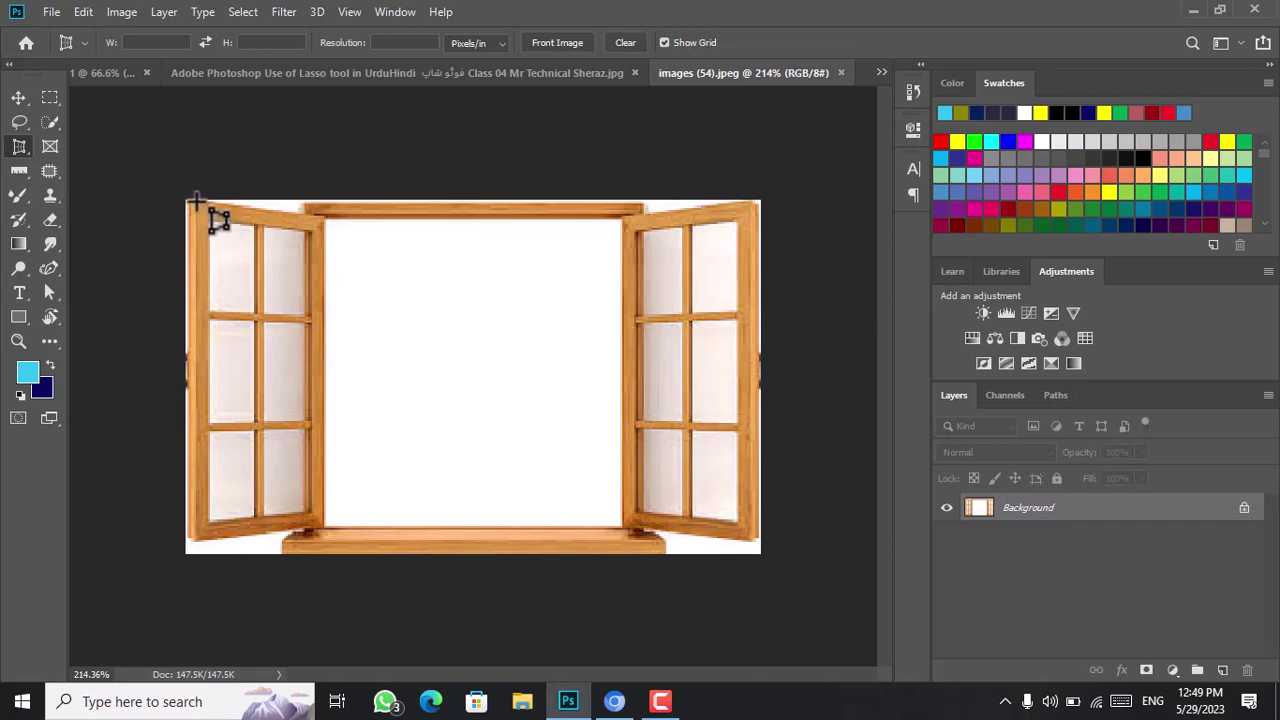
Try perspective-cropping the window picture to its open left shutter, fitting the crop corners to the slanted frame, and undo the crop.
{"action": "left_click_drag", "start_coordinate": [200, 208], "coordinate": [326, 542]}
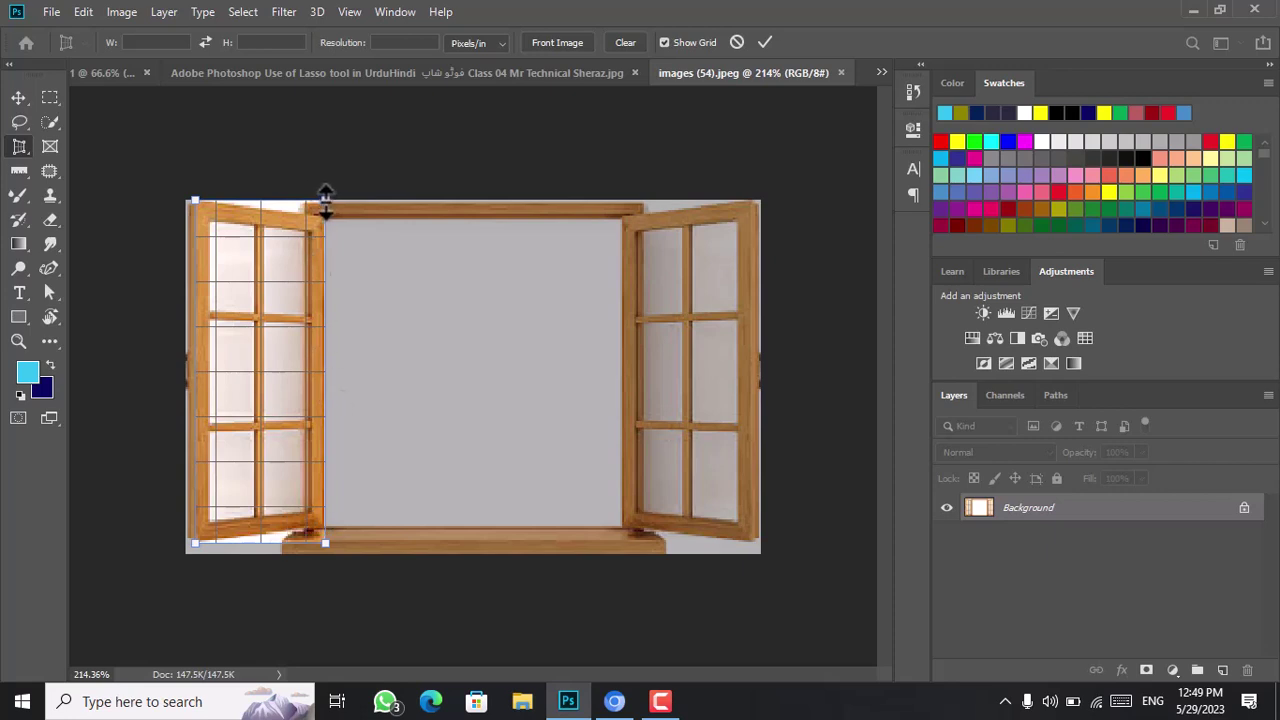
{"action": "left_click_drag", "start_coordinate": [322, 200], "coordinate": [322, 215]}
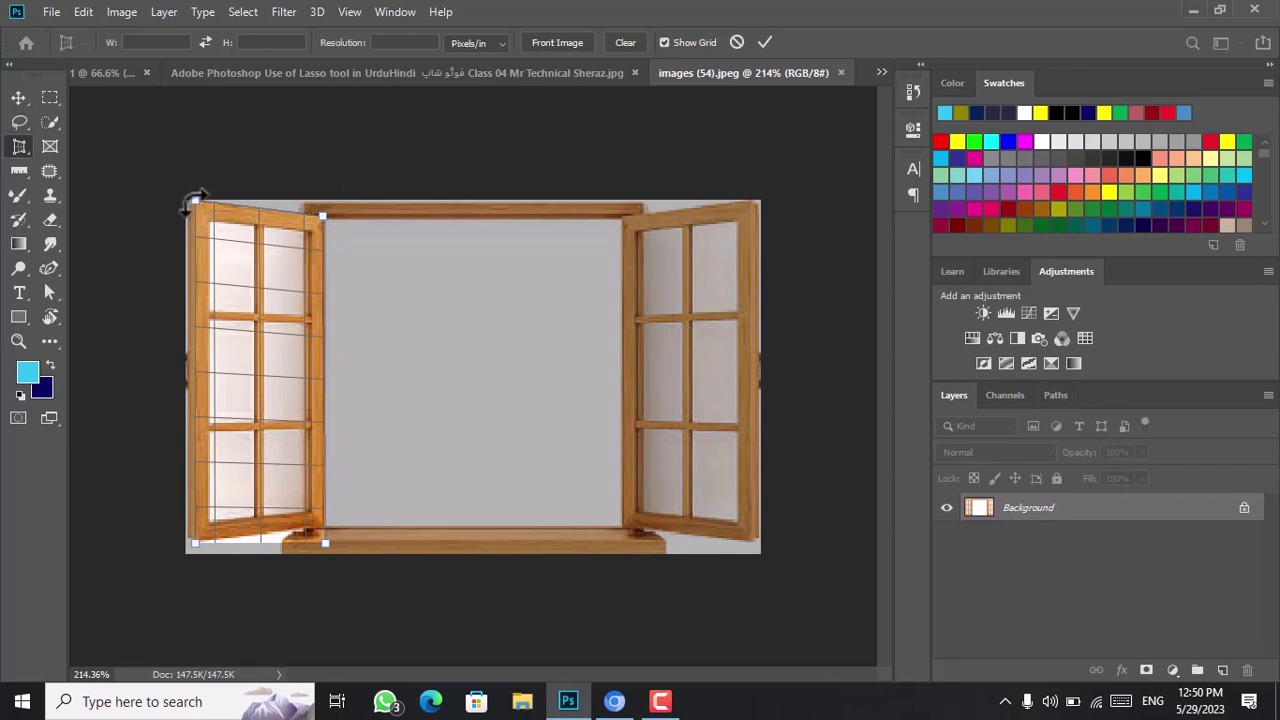
{"action": "left_click_drag", "start_coordinate": [195, 200], "coordinate": [190, 201]}
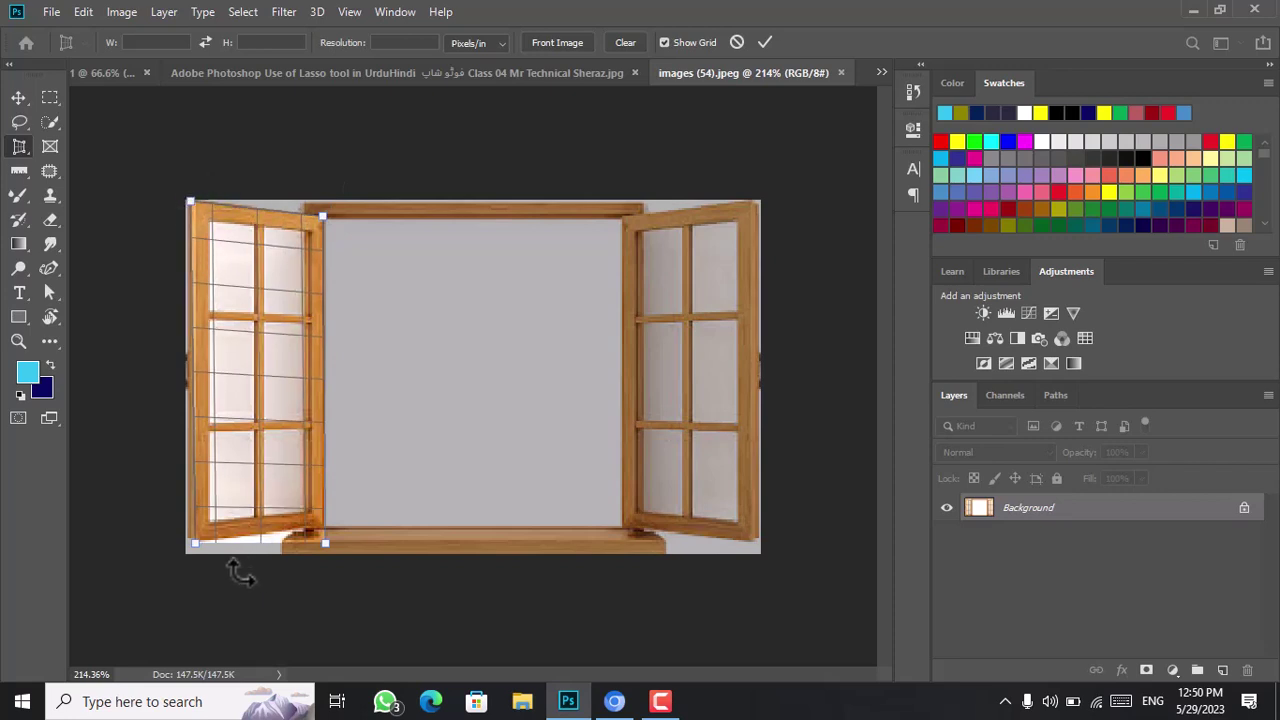
{"action": "mouse_move", "coordinate": [327, 540]}
{"action": "left_mouse_down"}
{"action": "mouse_move", "coordinate": [323, 512]}
{"action": "mouse_move", "coordinate": [324, 526]}
{"action": "left_mouse_up"}
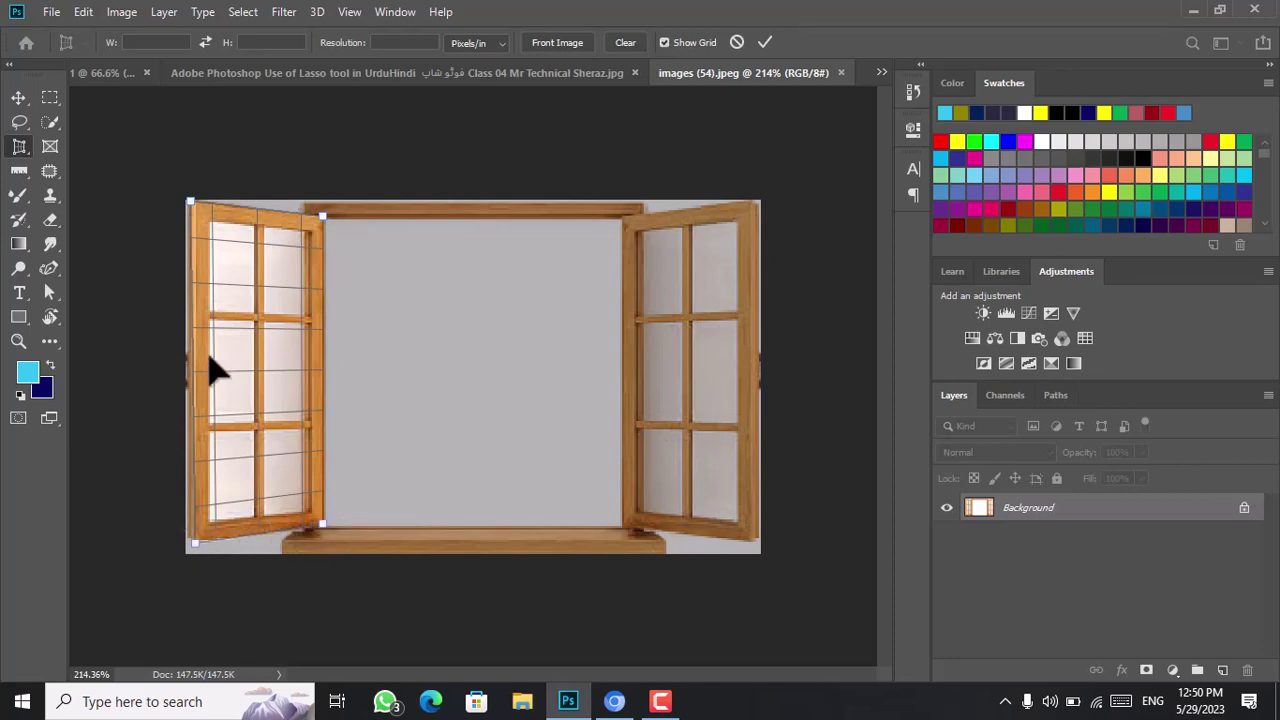
{"action": "left_click", "coordinate": [16, 97]}
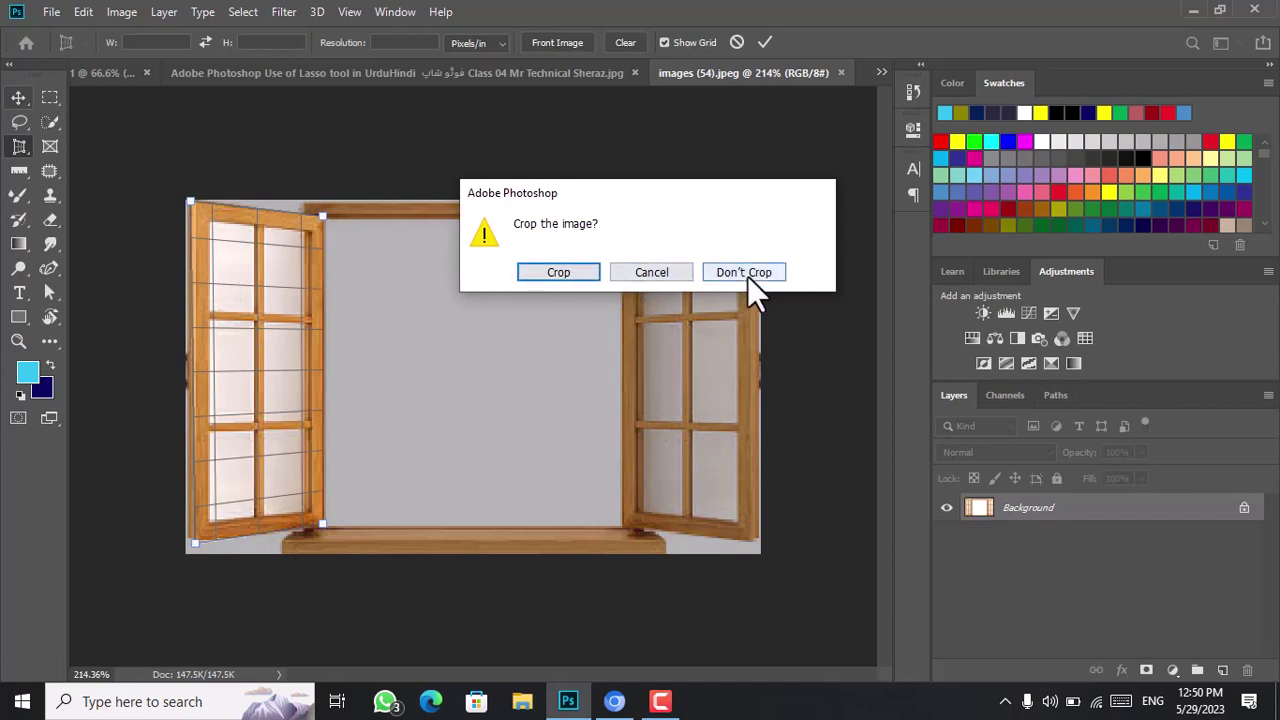
{"action": "left_click", "coordinate": [575, 274]}
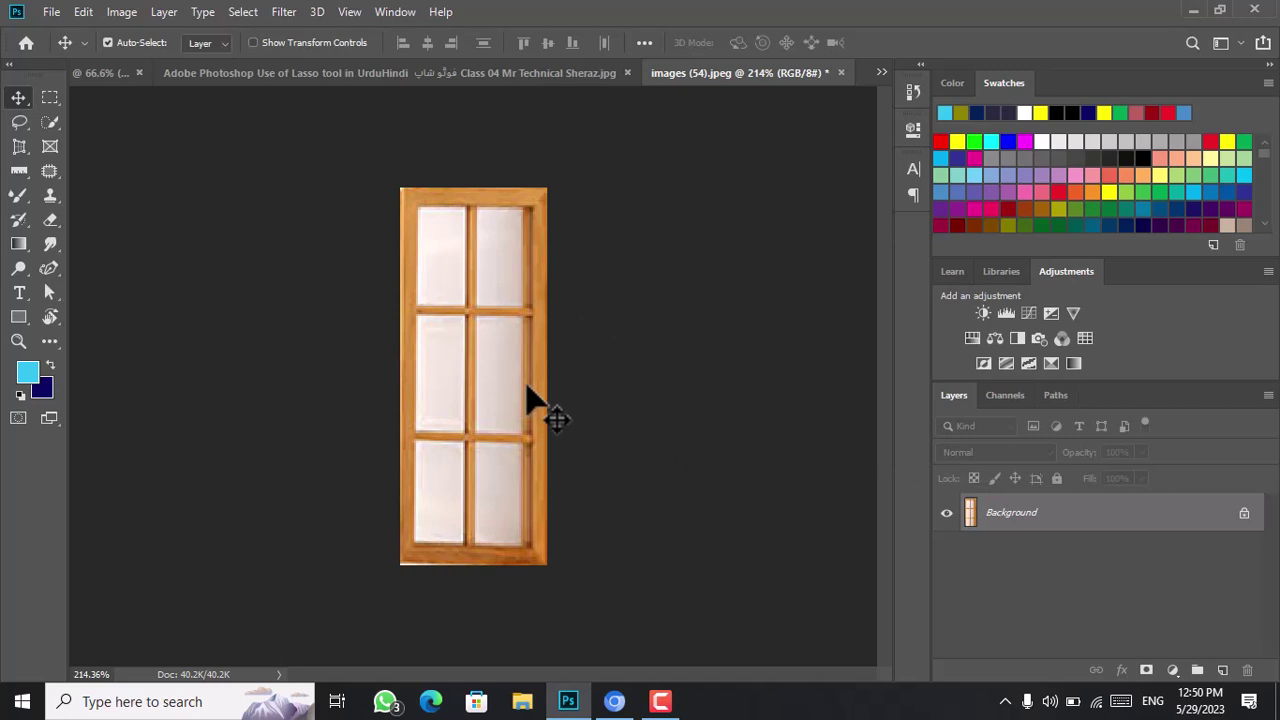
{"action": "key", "text": "ctrl"}
{"action": "key", "text": "ctrl+z"}
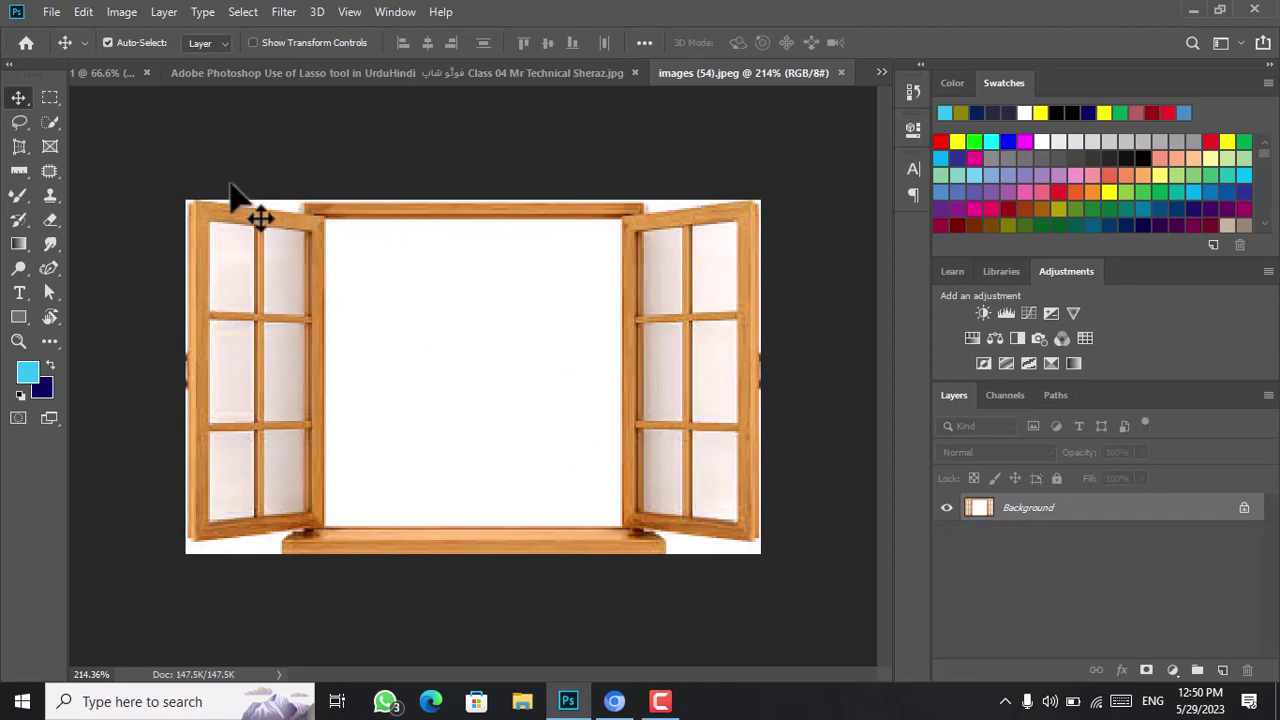
Try perspective-cropping the window picture to the upper two panes of its right shutter, and undo the crop.
{"action": "left_click", "coordinate": [18, 148]}
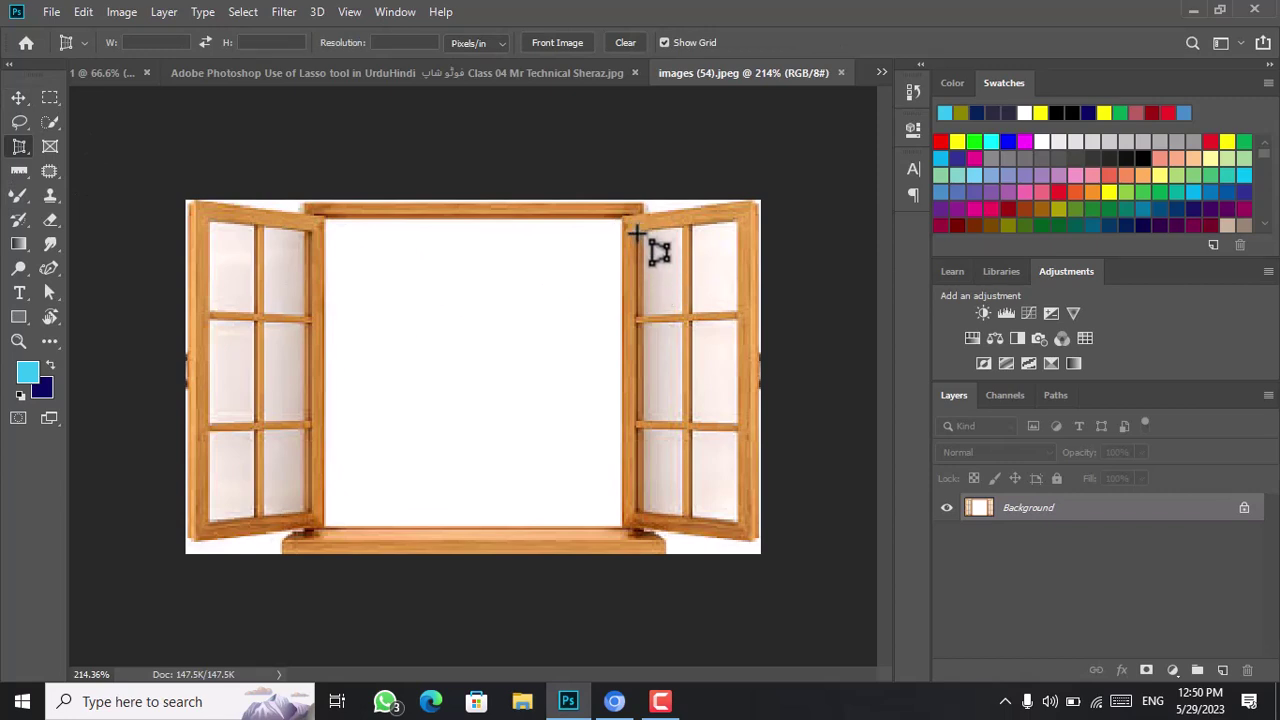
{"action": "left_click_drag", "start_coordinate": [635, 233], "coordinate": [760, 316]}
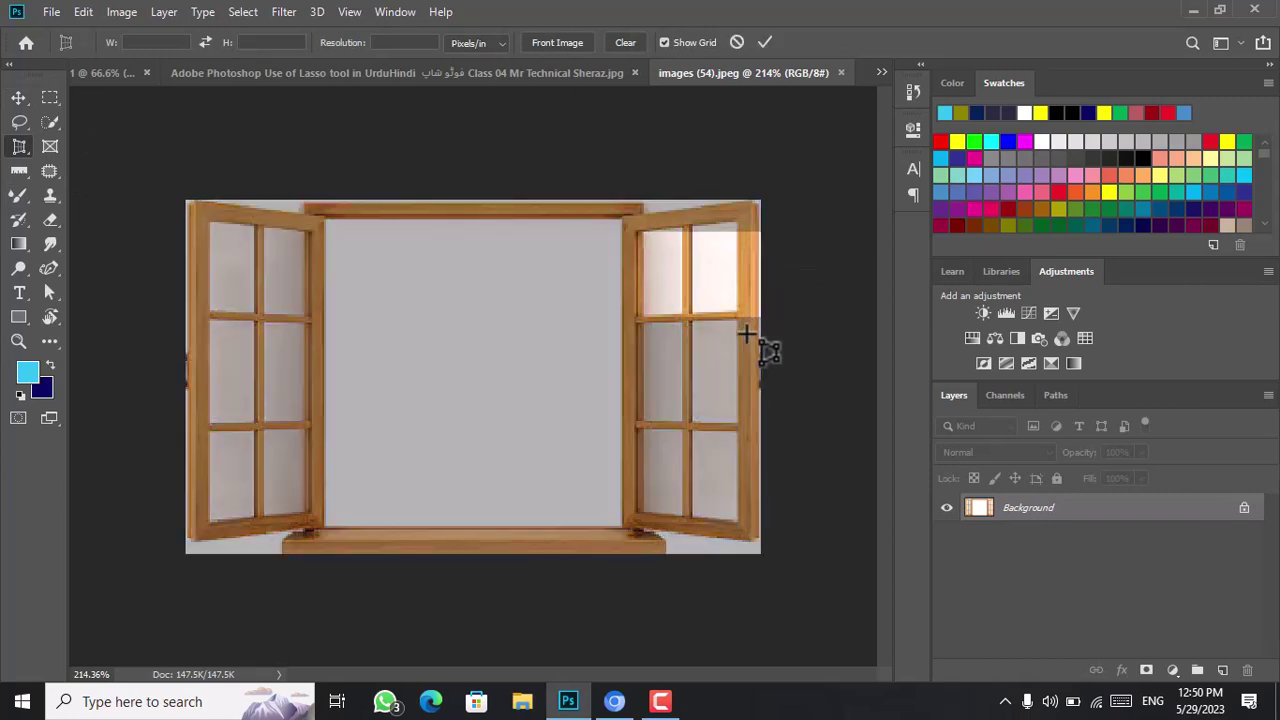
{"action": "left_click_drag", "start_coordinate": [633, 233], "coordinate": [622, 216]}
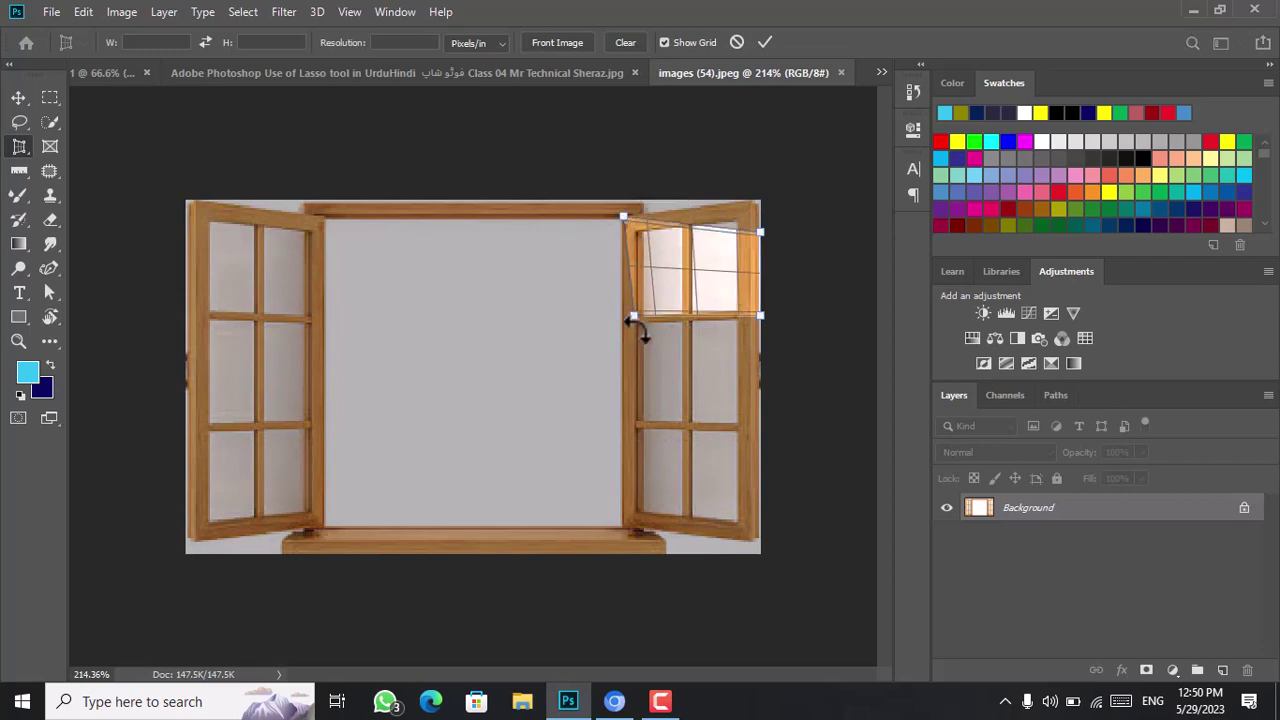
{"action": "left_click_drag", "start_coordinate": [633, 313], "coordinate": [624, 319]}
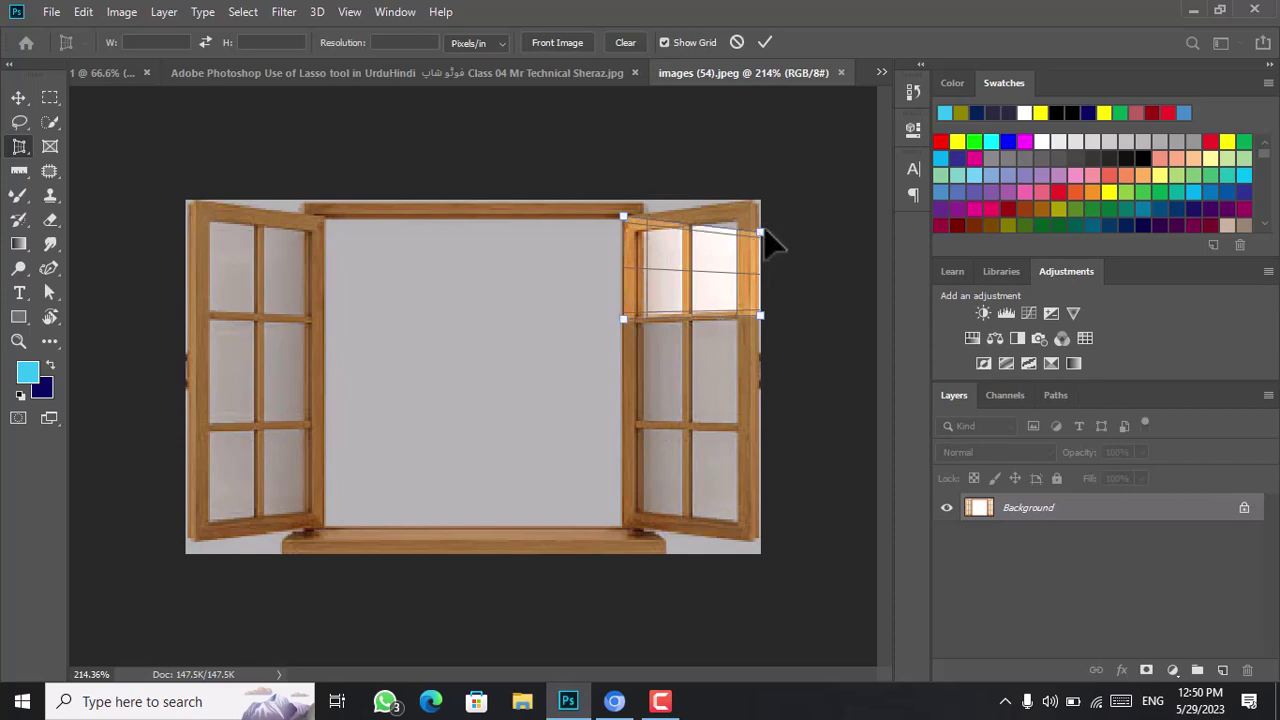
{"action": "left_click_drag", "start_coordinate": [760, 233], "coordinate": [757, 201]}
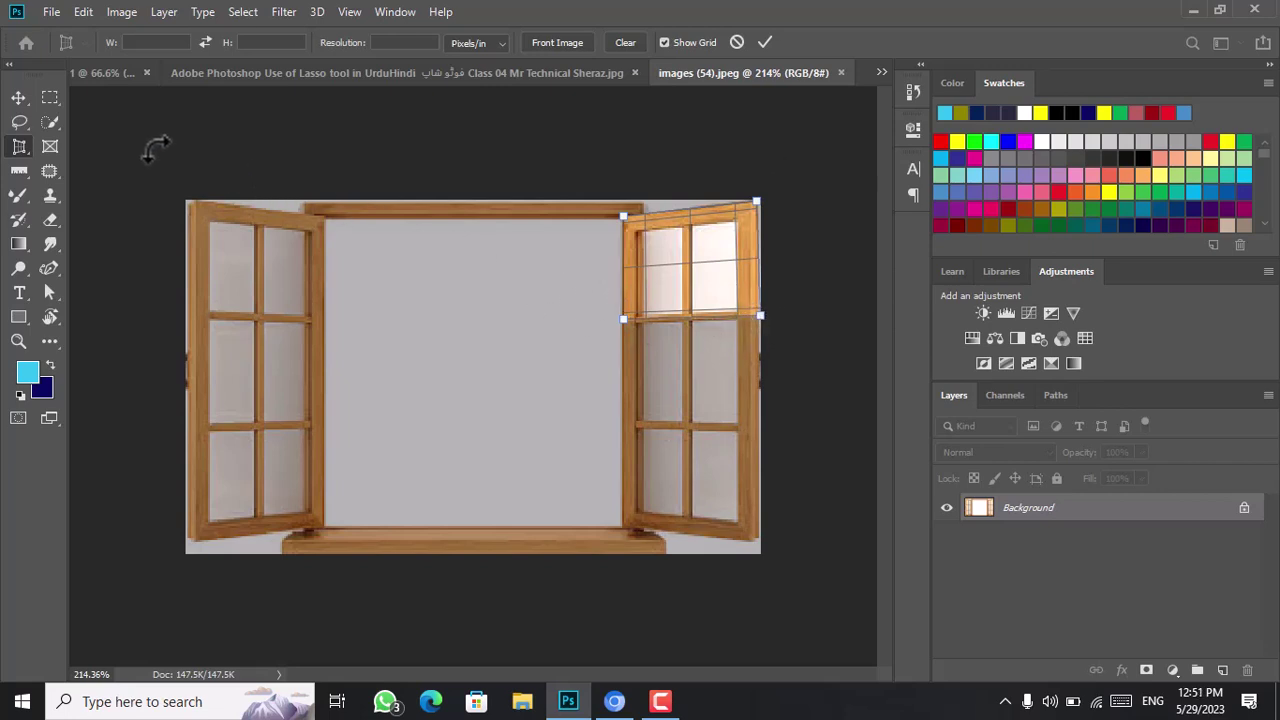
{"action": "left_click", "coordinate": [18, 98]}
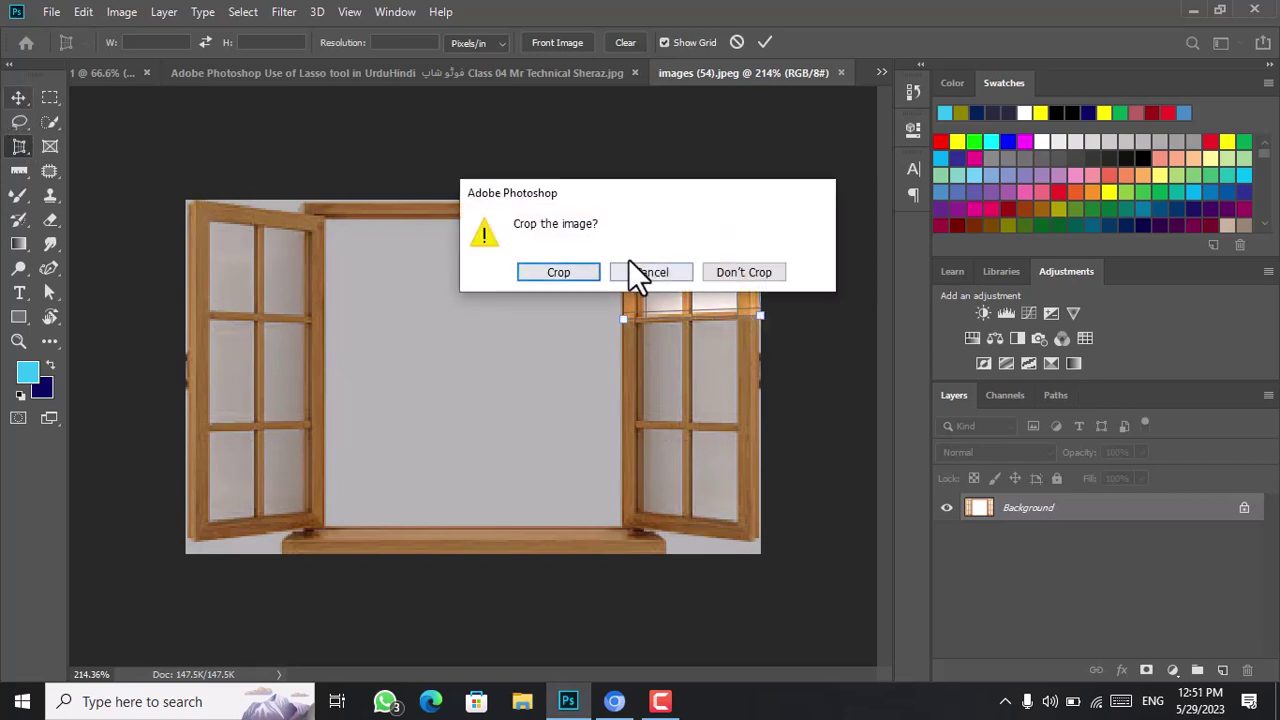
{"action": "left_click", "coordinate": [580, 271]}
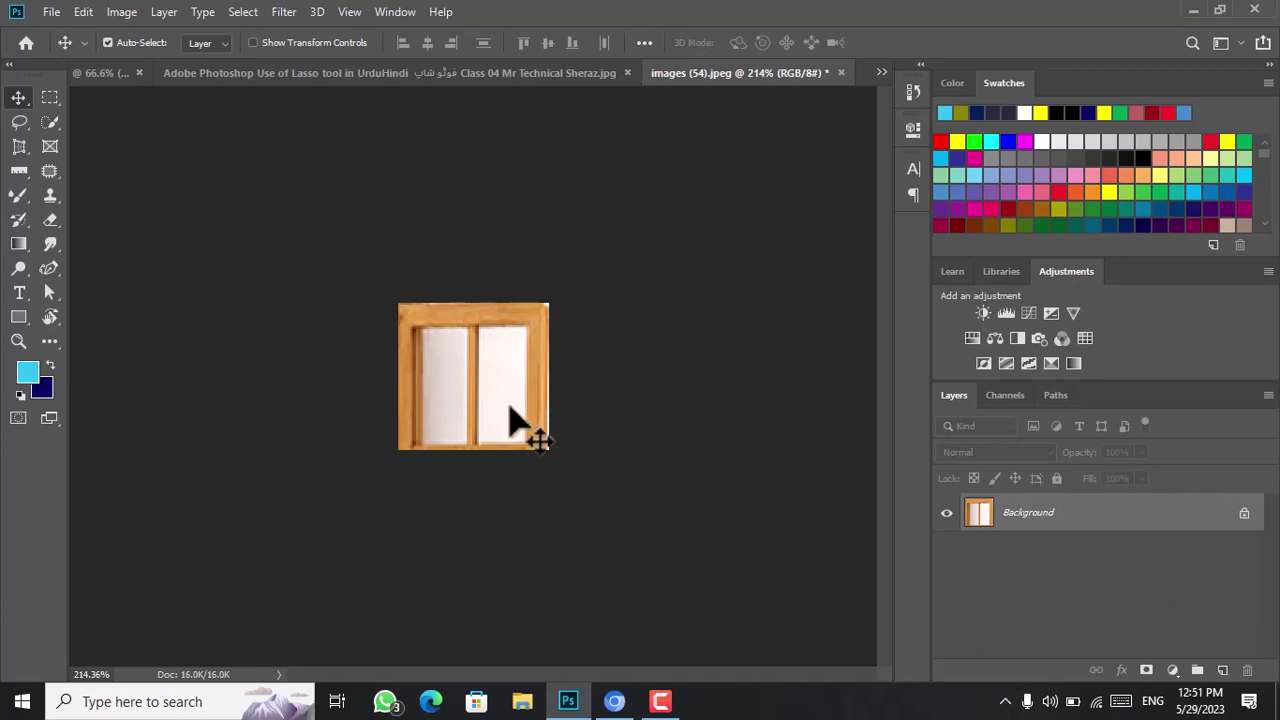
{"action": "key", "text": "ctrl"}
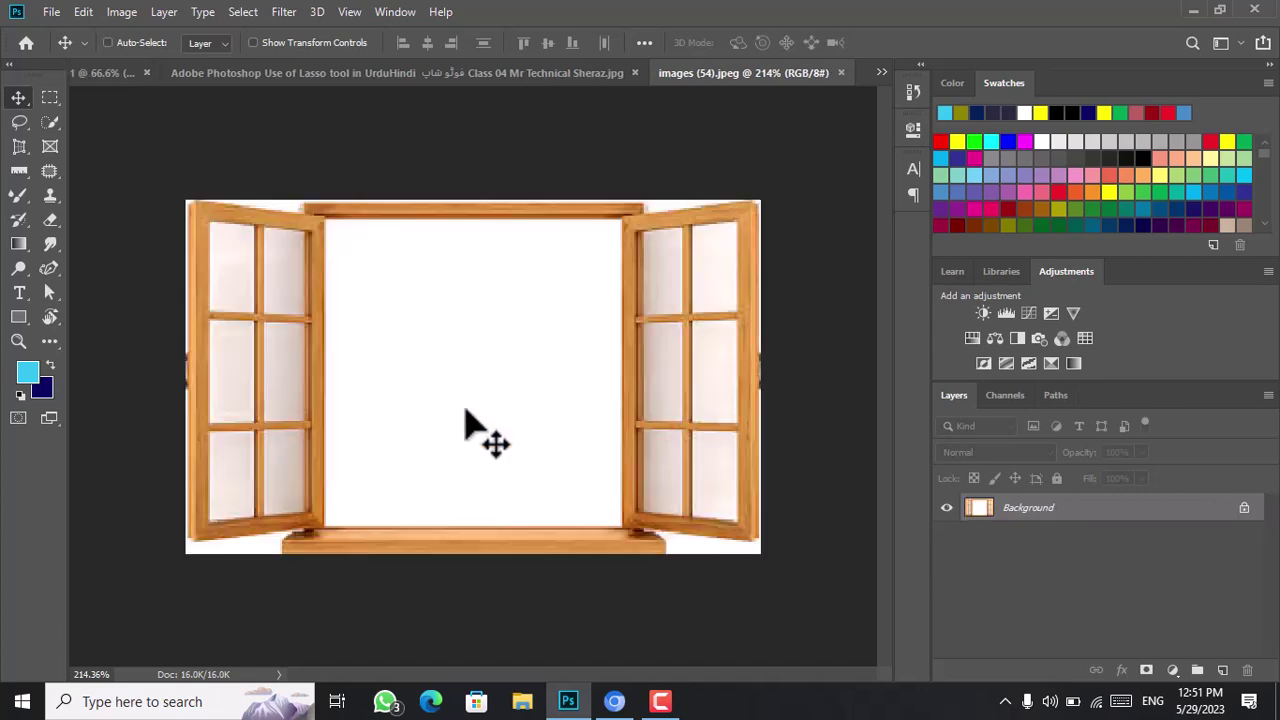
Go through the Slice and Crop tools on the window picture and leave the Slice tool active.
{"action": "right_click", "coordinate": [13, 143]}
{"action": "left_click", "coordinate": [94, 183]}
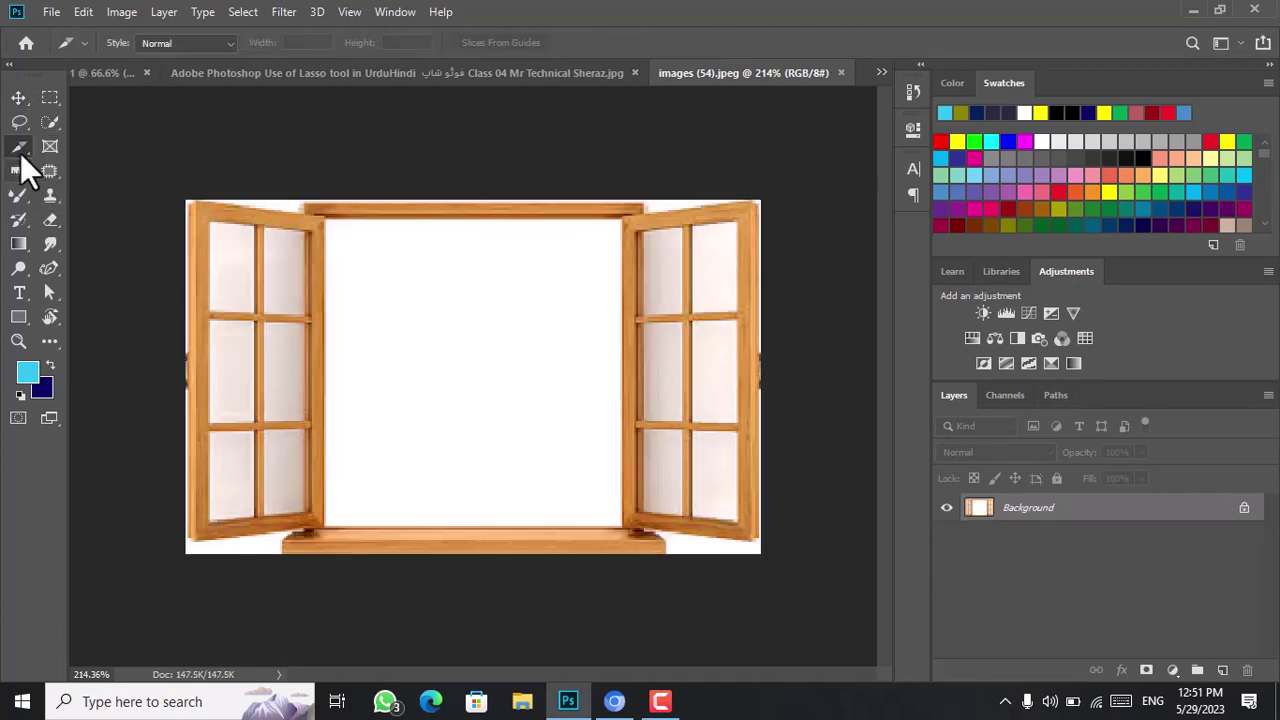
{"action": "right_click", "coordinate": [20, 144]}
{"action": "left_click", "coordinate": [94, 147]}
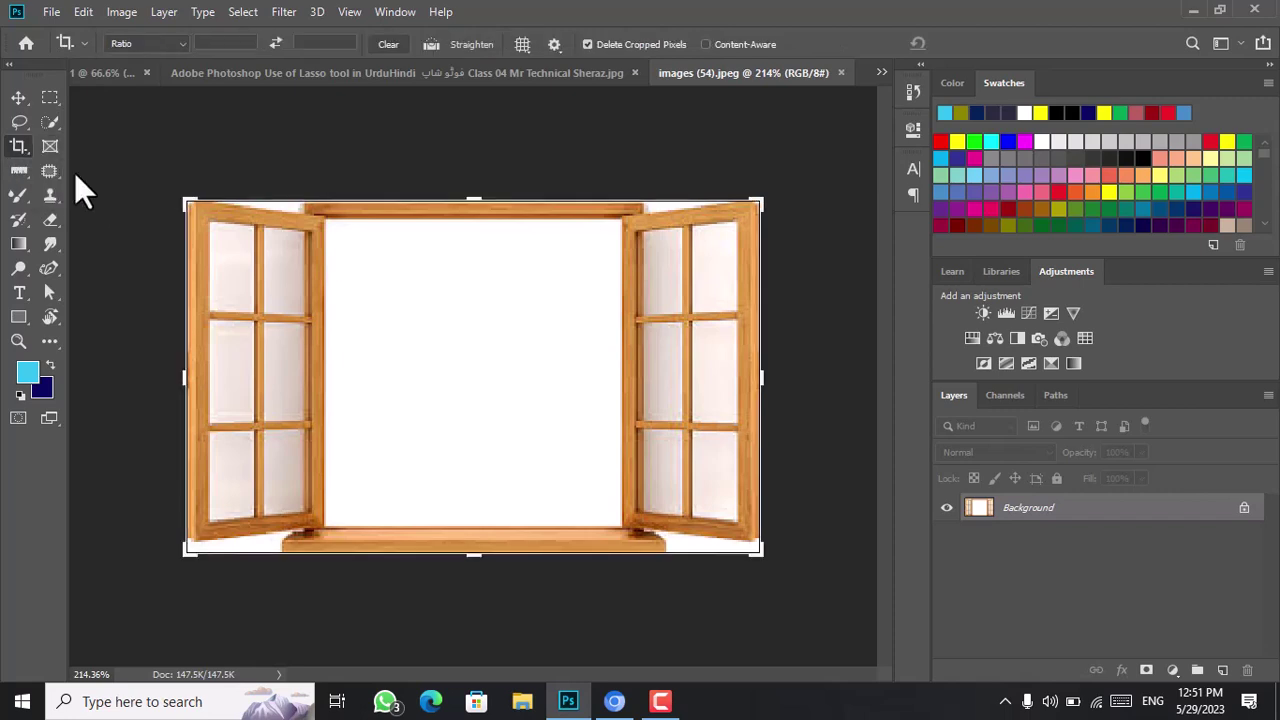
{"action": "right_click", "coordinate": [28, 142]}
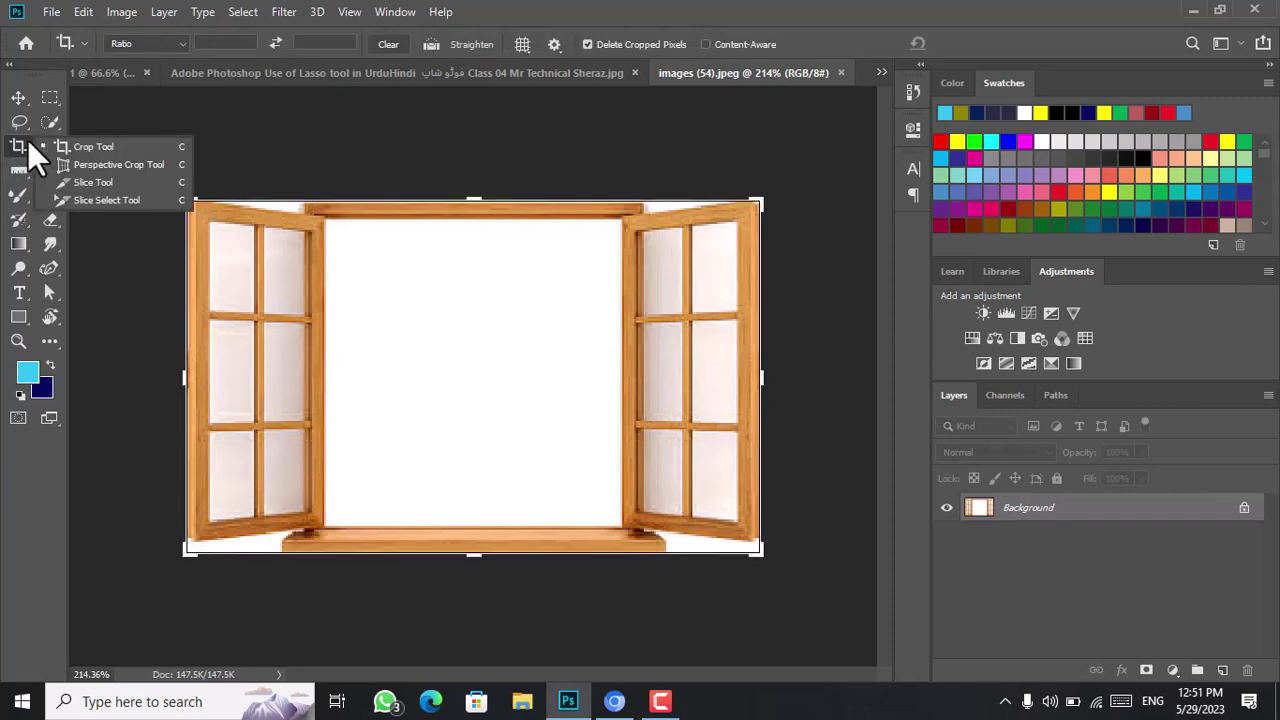
{"action": "left_click", "coordinate": [76, 182]}
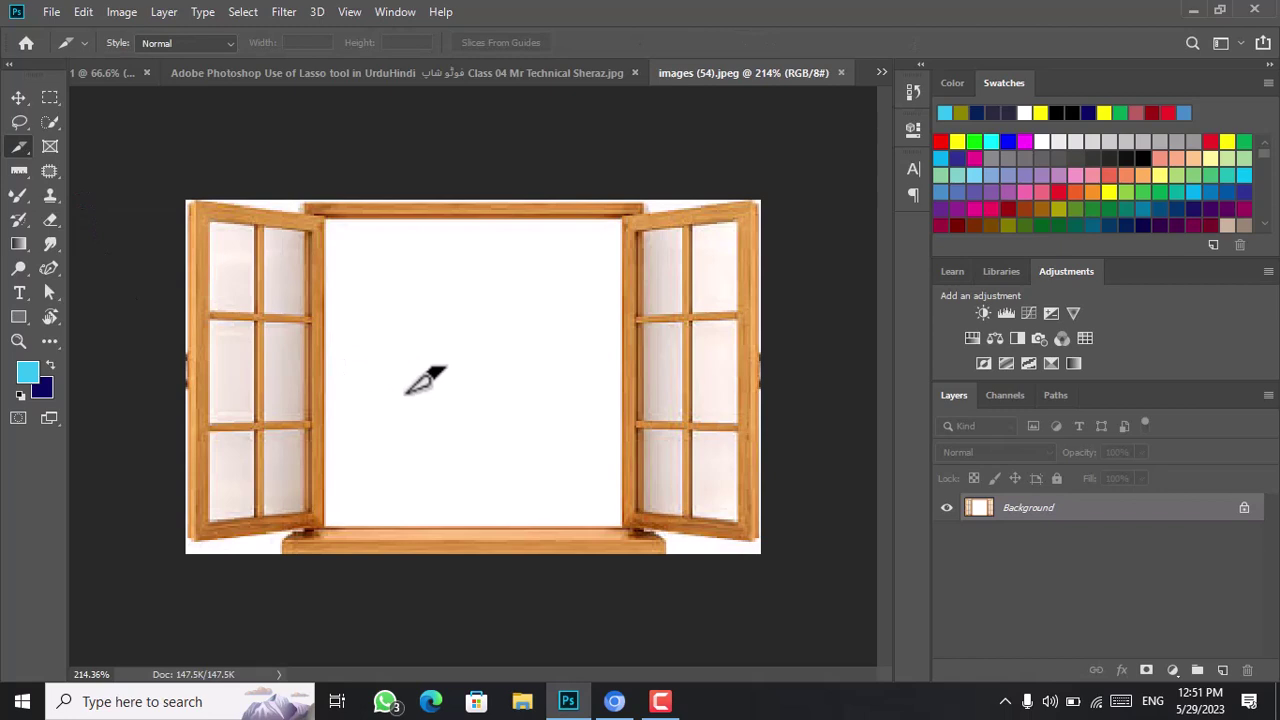
Go back to the Untitled-1 document and on to the Lasso tool class thumbnail document.
{"action": "left_click", "coordinate": [880, 73]}
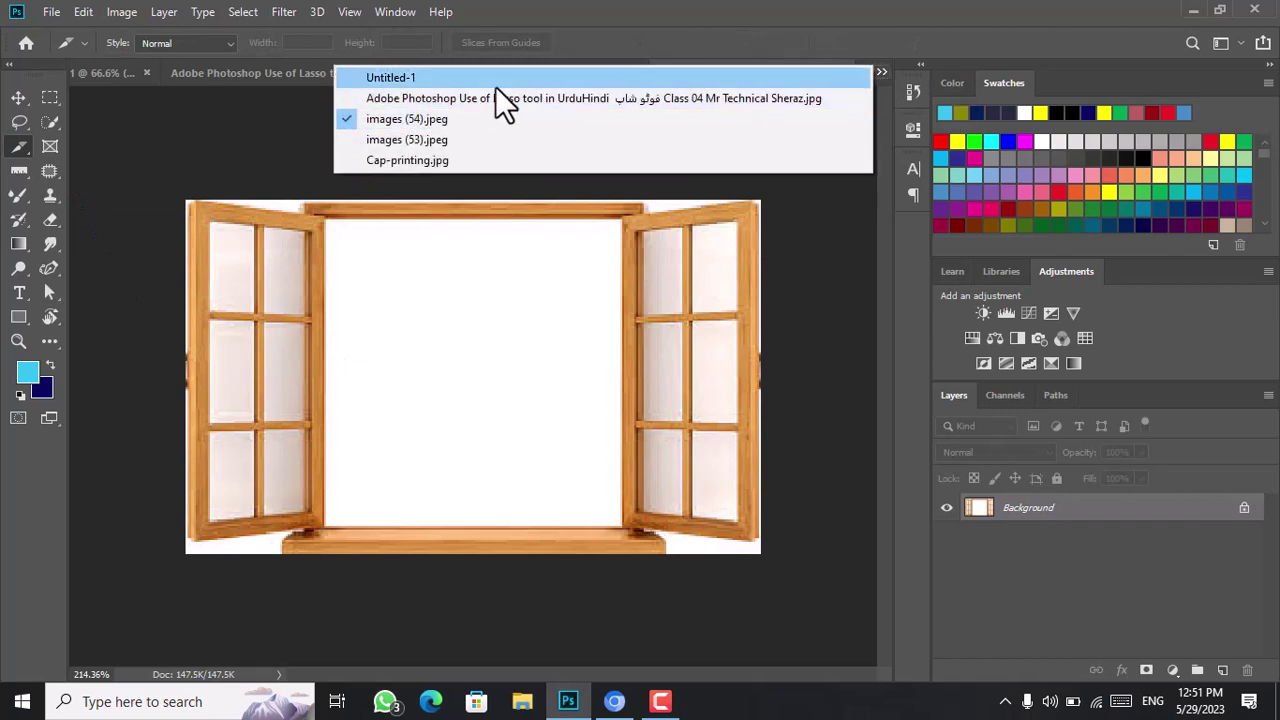
{"action": "left_click", "coordinate": [495, 84]}
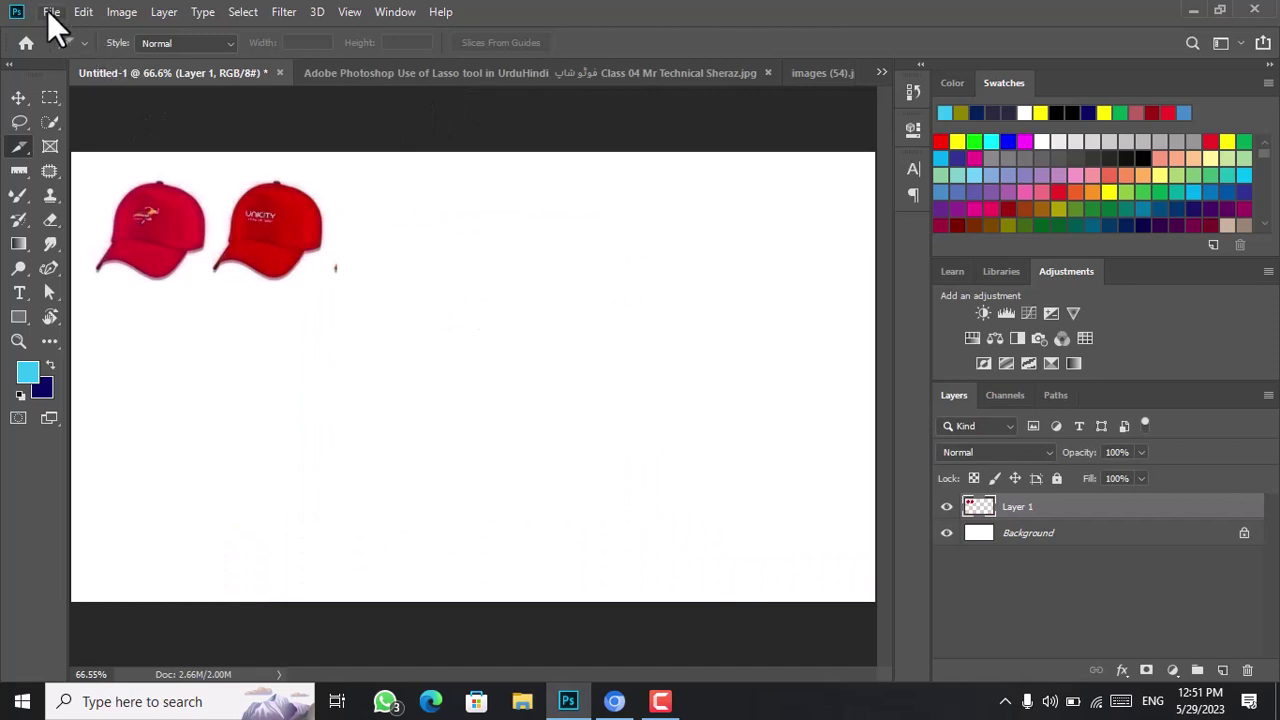
{"action": "left_click", "coordinate": [775, 74]}
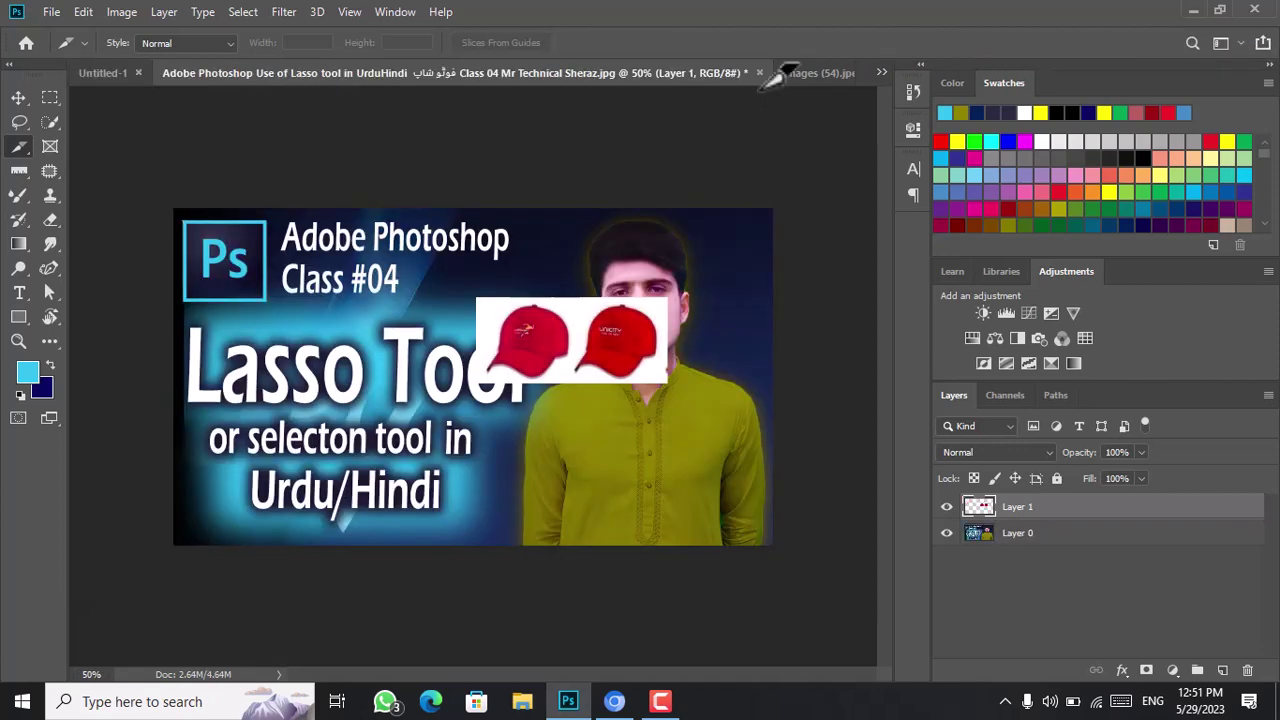
Create a blank white portrait document from the recent 1289 x 720 px, 300 ppi custom preset, adjusting its width value.
{"action": "left_click", "coordinate": [51, 12]}
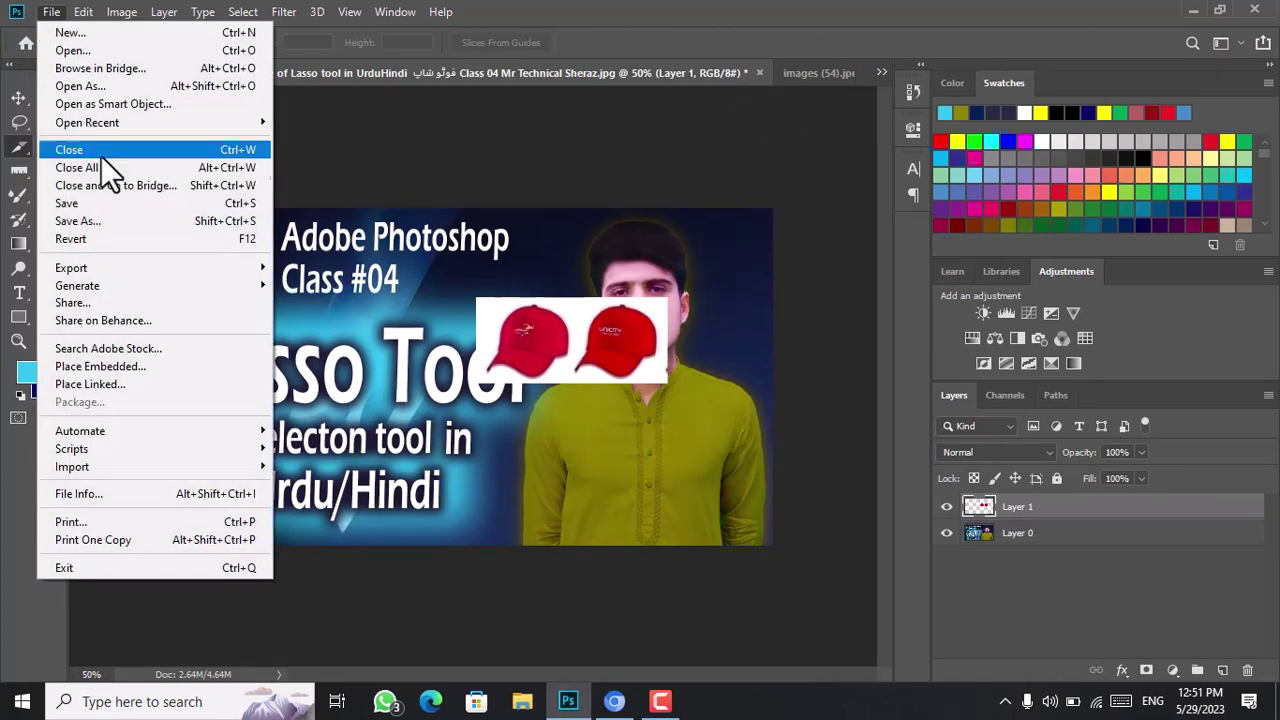
{"action": "left_click", "coordinate": [103, 35]}
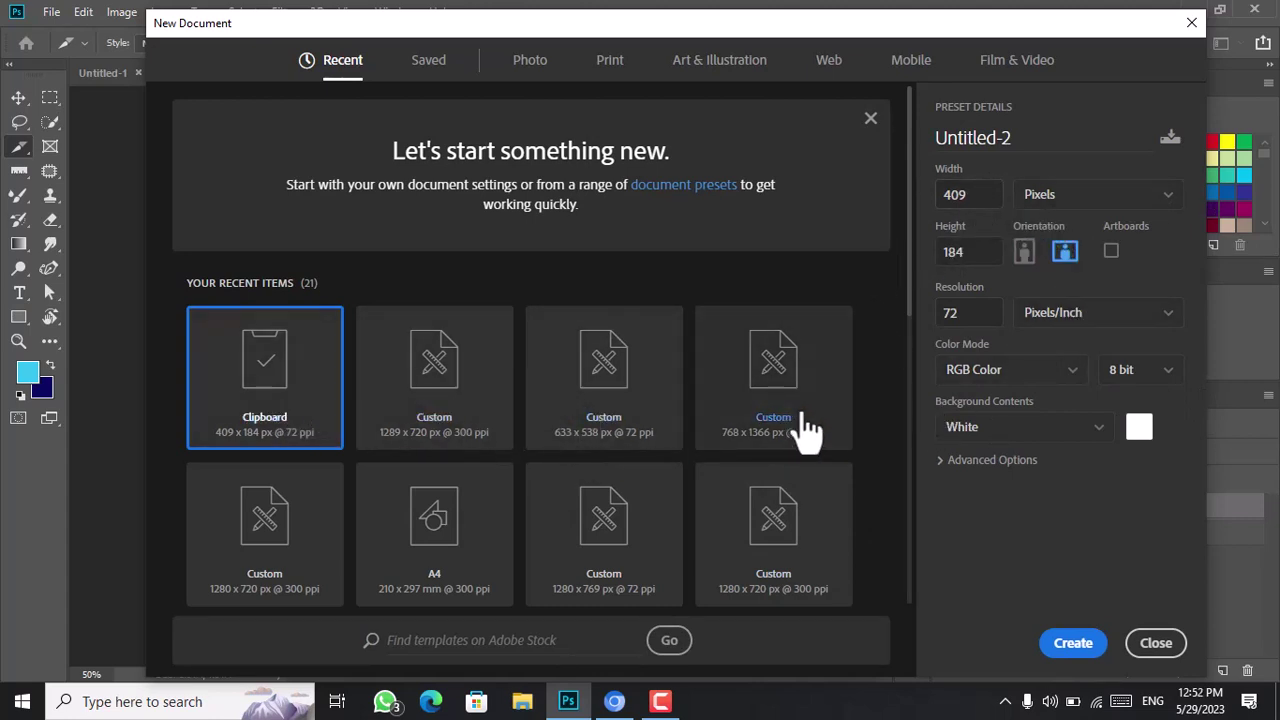
{"action": "left_click", "coordinate": [458, 418]}
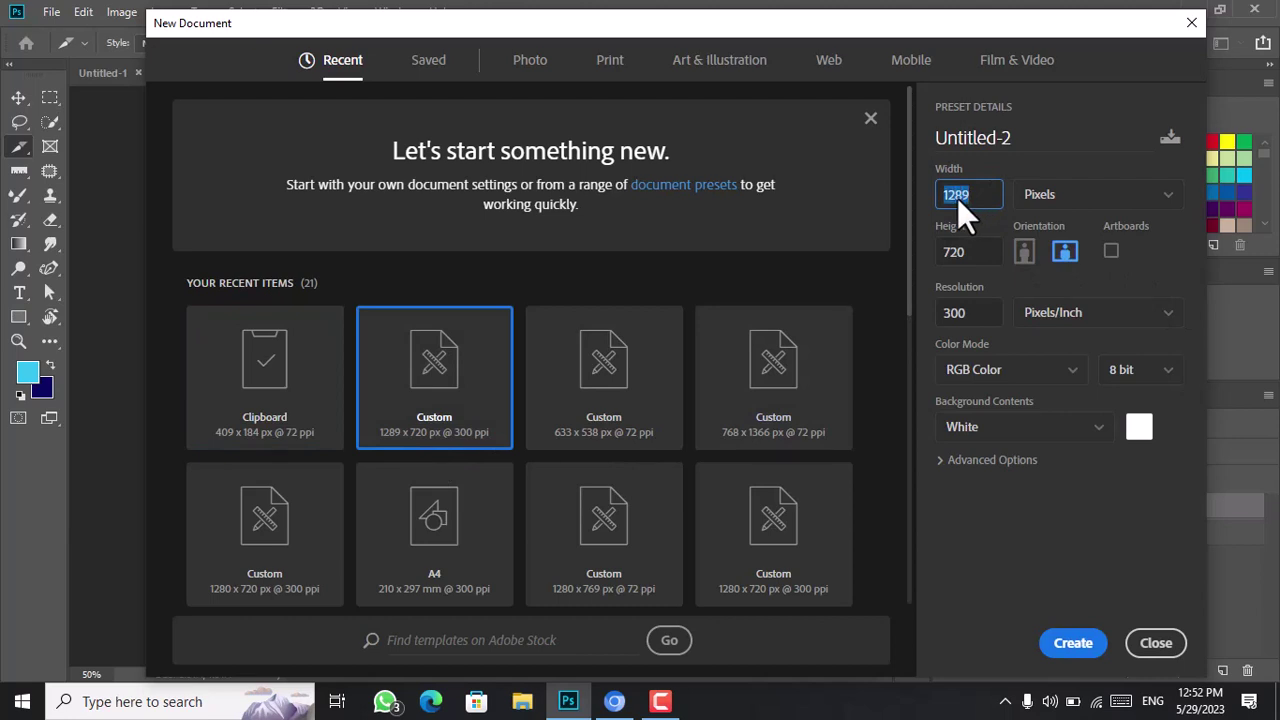
{"action": "type", "text": "800"}
{"action": "left_click", "coordinate": [1025, 253]}
{"action": "left_click", "coordinate": [1150, 645]}
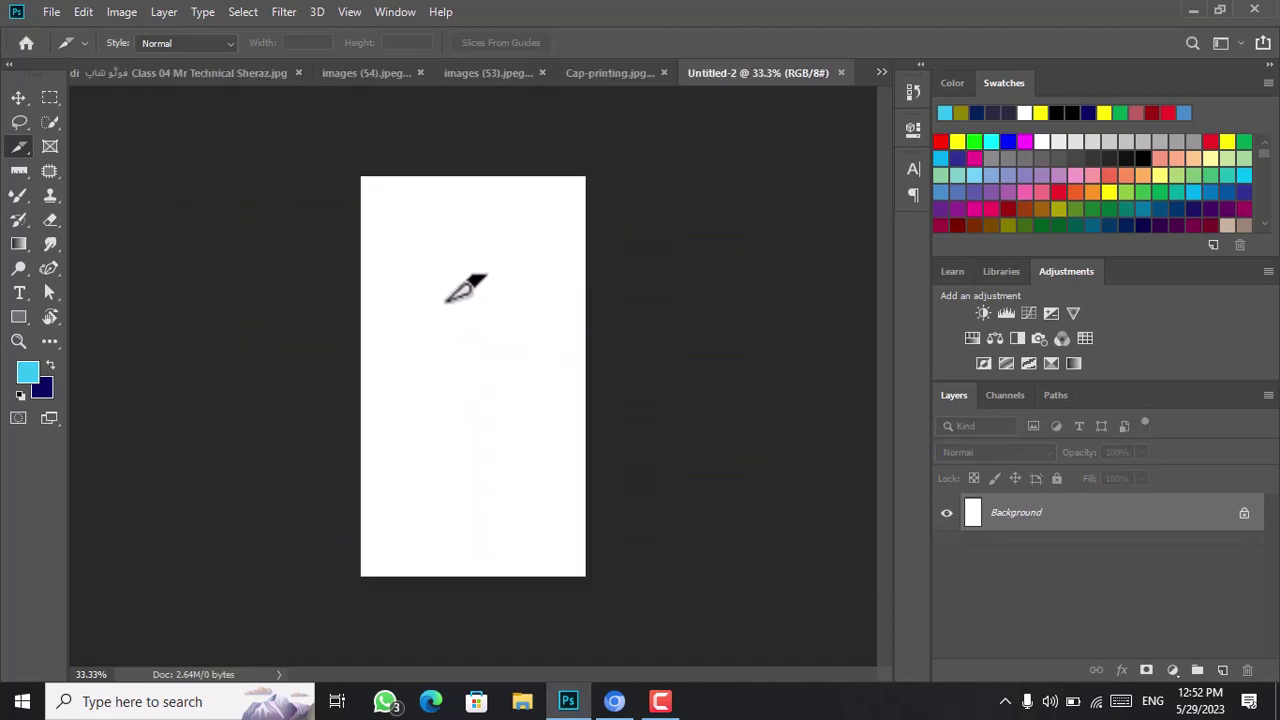
Slice the blank page into a full-width header, two separate blocks along its right side and a narrow strip down its left edge.
{"action": "scroll", "coordinate": [489, 303], "scroll_direction": "up", "scroll_amount": 3}
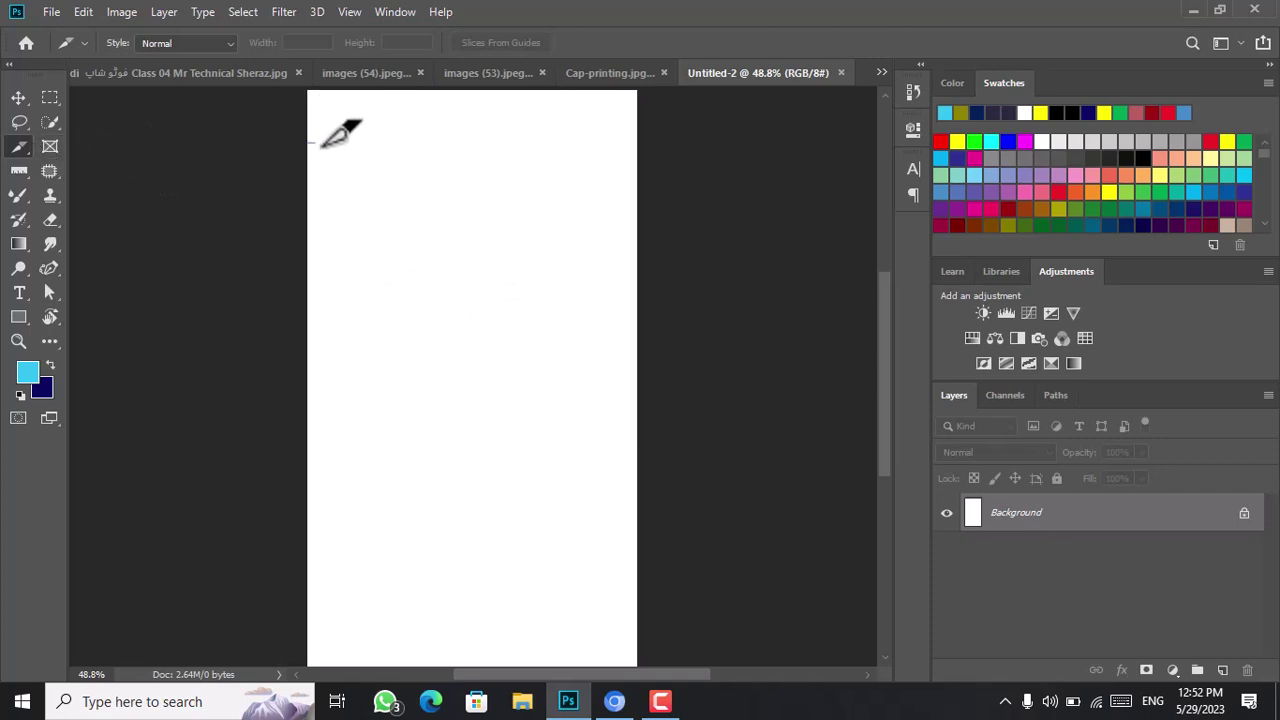
{"action": "left_click_drag", "start_coordinate": [321, 143], "coordinate": [642, 95]}
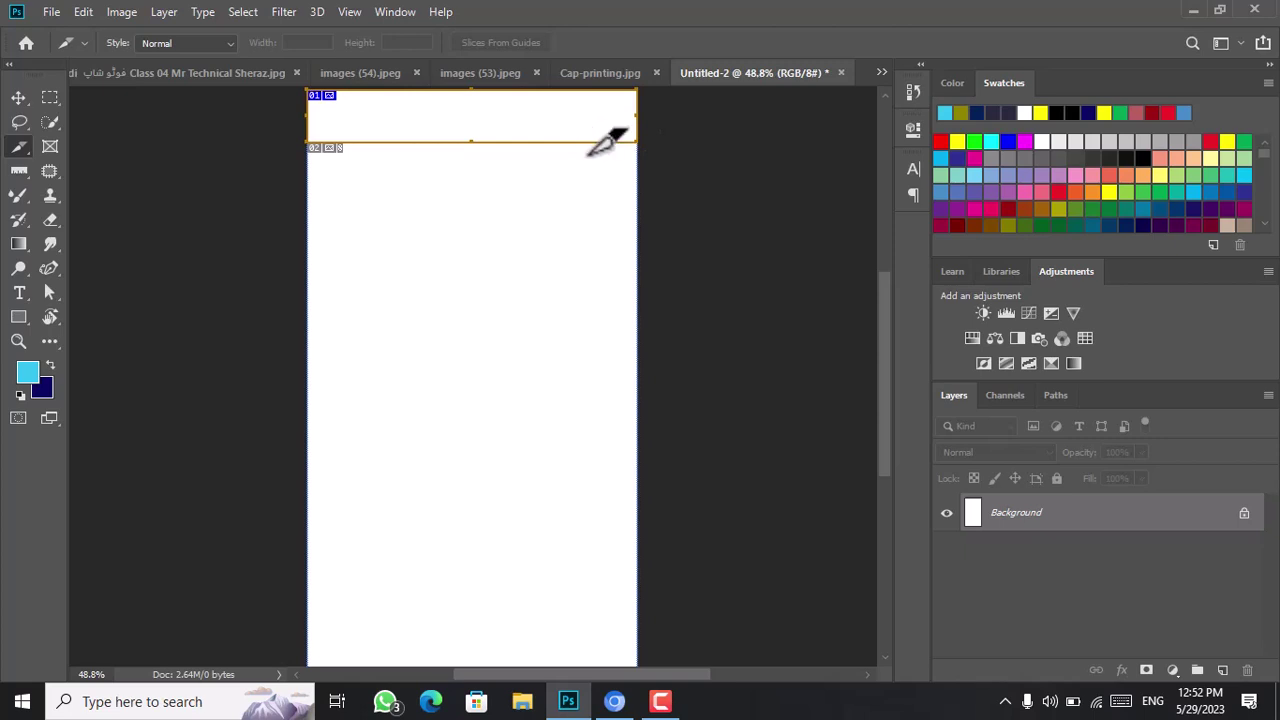
{"action": "left_click_drag", "start_coordinate": [635, 357], "coordinate": [575, 143]}
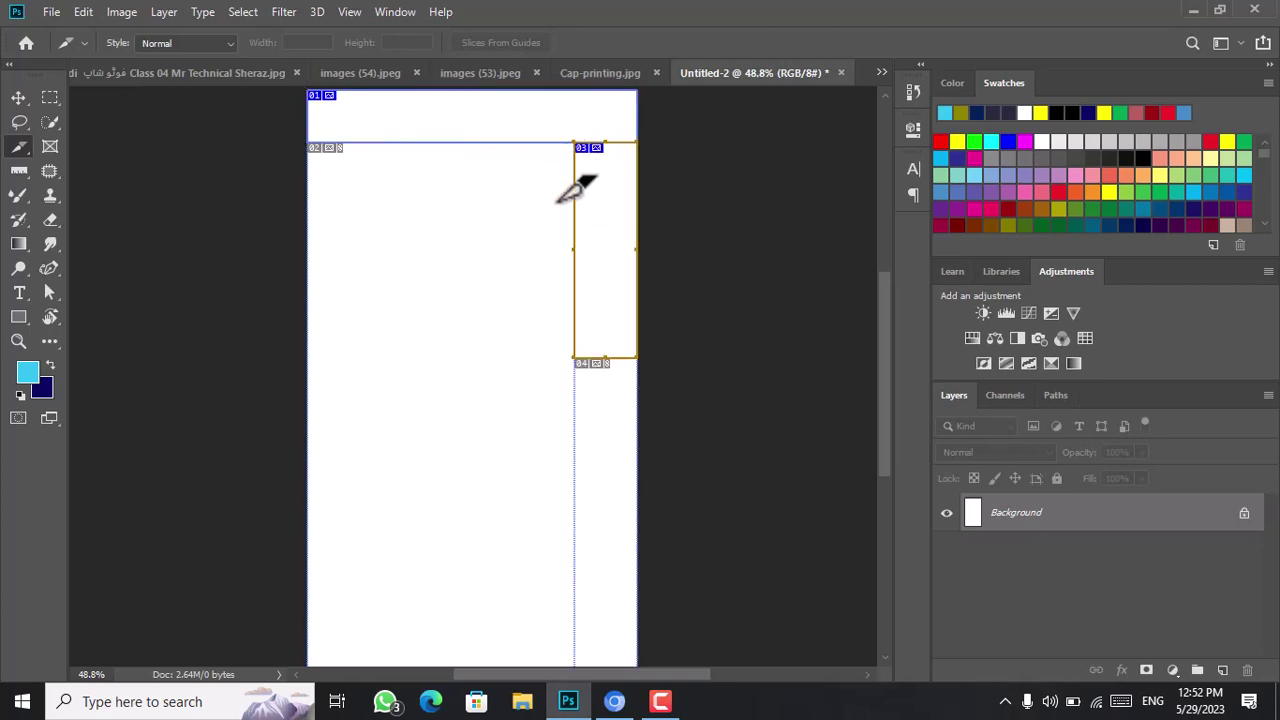
{"action": "left_click_drag", "start_coordinate": [578, 467], "coordinate": [606, 634]}
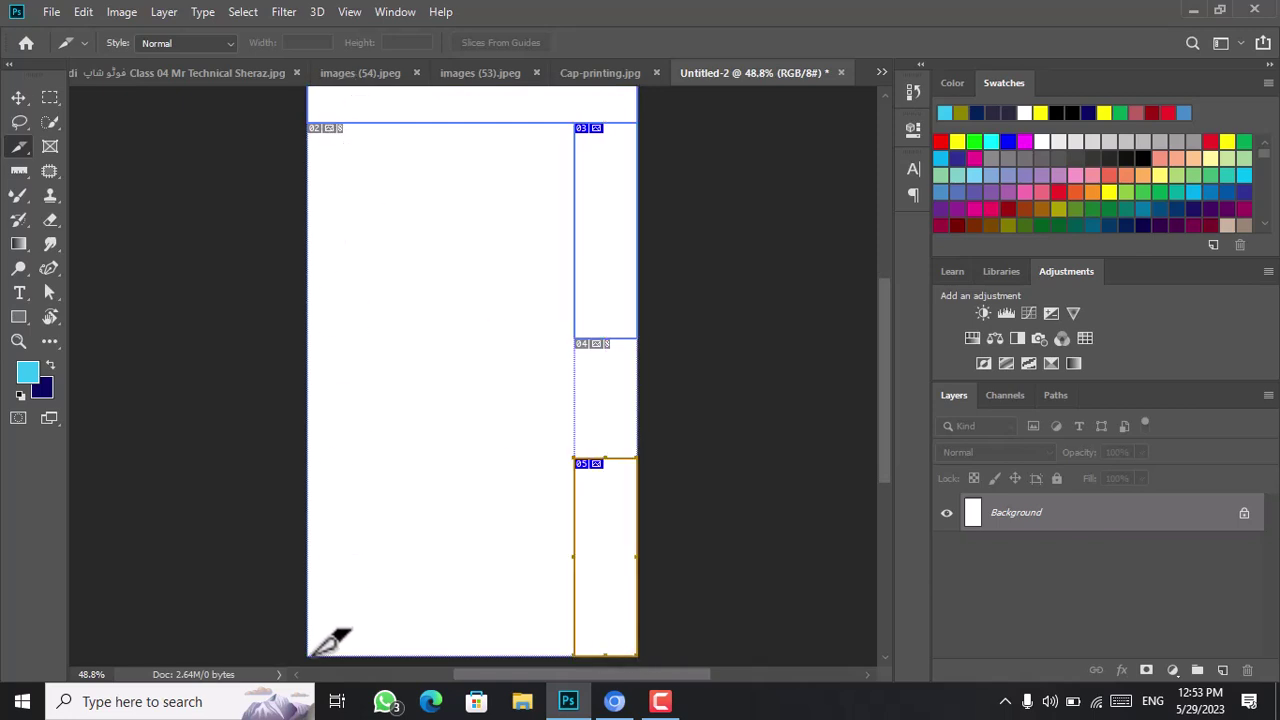
{"action": "left_click_drag", "start_coordinate": [307, 655], "coordinate": [322, 123]}
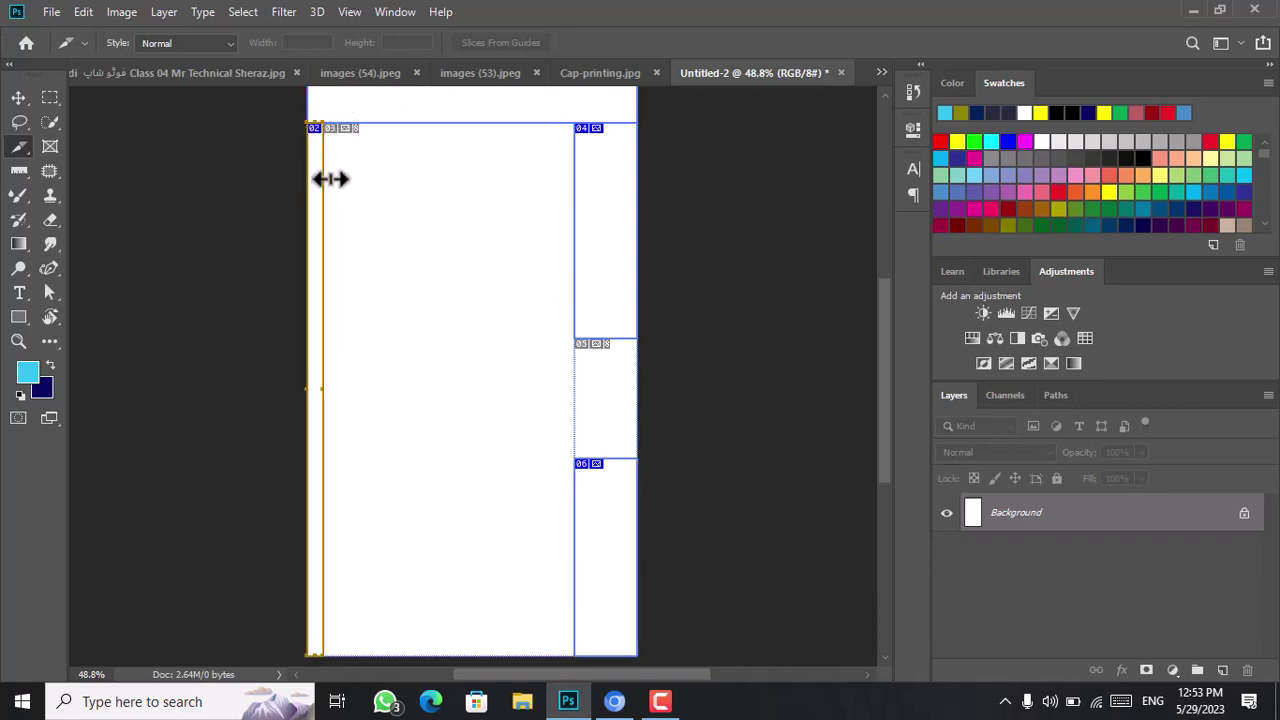
Add three horizontal slices spanning the central column, one near its top, one at mid-height and one near its bottom.
{"action": "left_click_drag", "start_coordinate": [325, 185], "coordinate": [575, 205]}
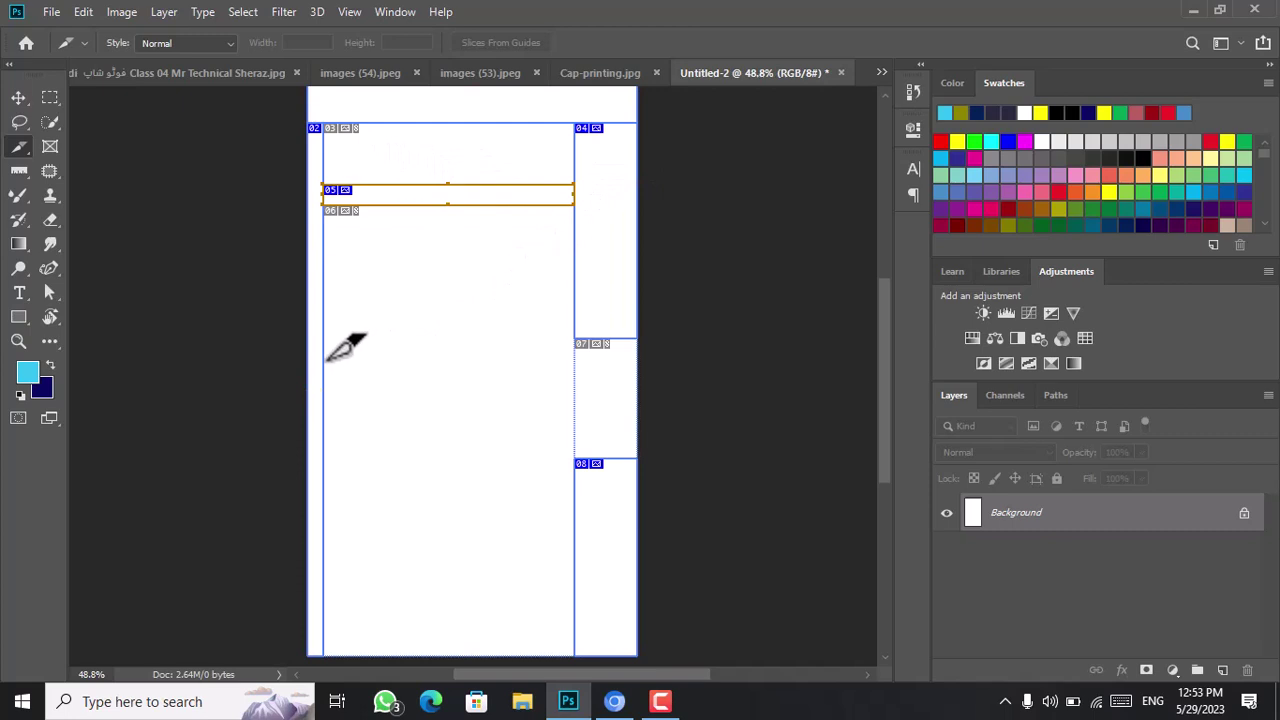
{"action": "left_click_drag", "start_coordinate": [324, 363], "coordinate": [575, 407]}
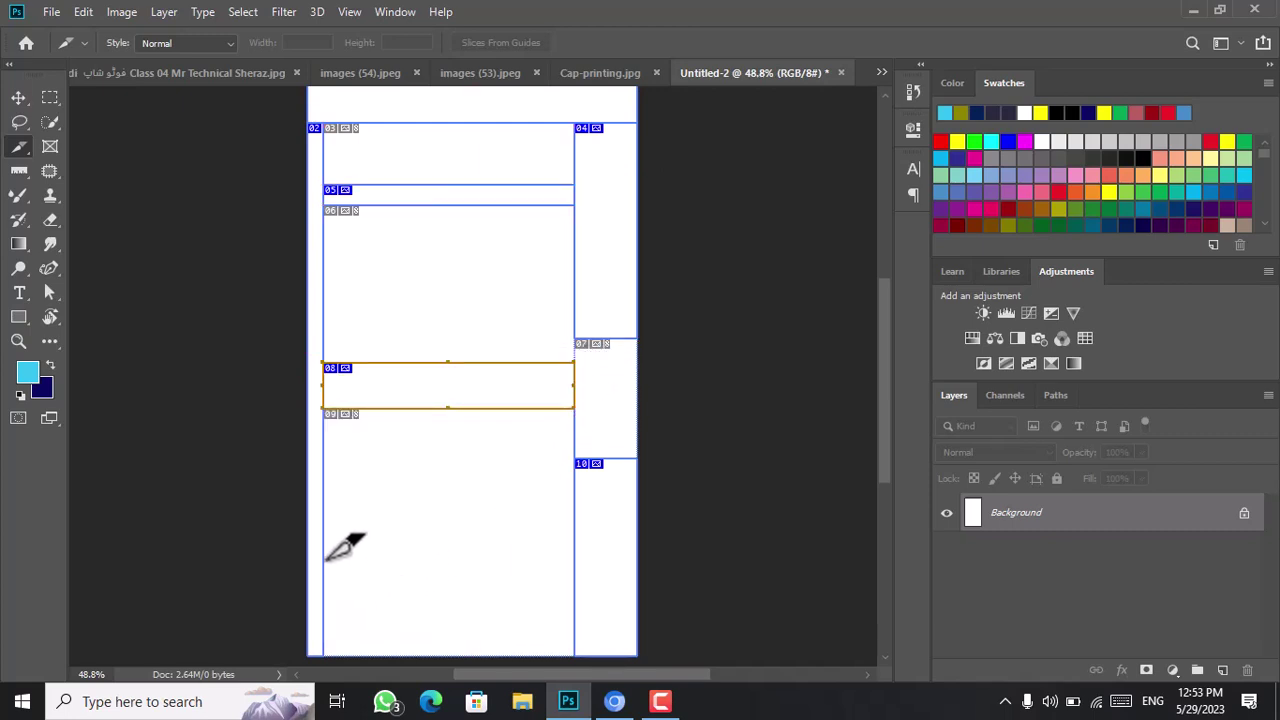
{"action": "left_click_drag", "start_coordinate": [326, 560], "coordinate": [577, 588]}
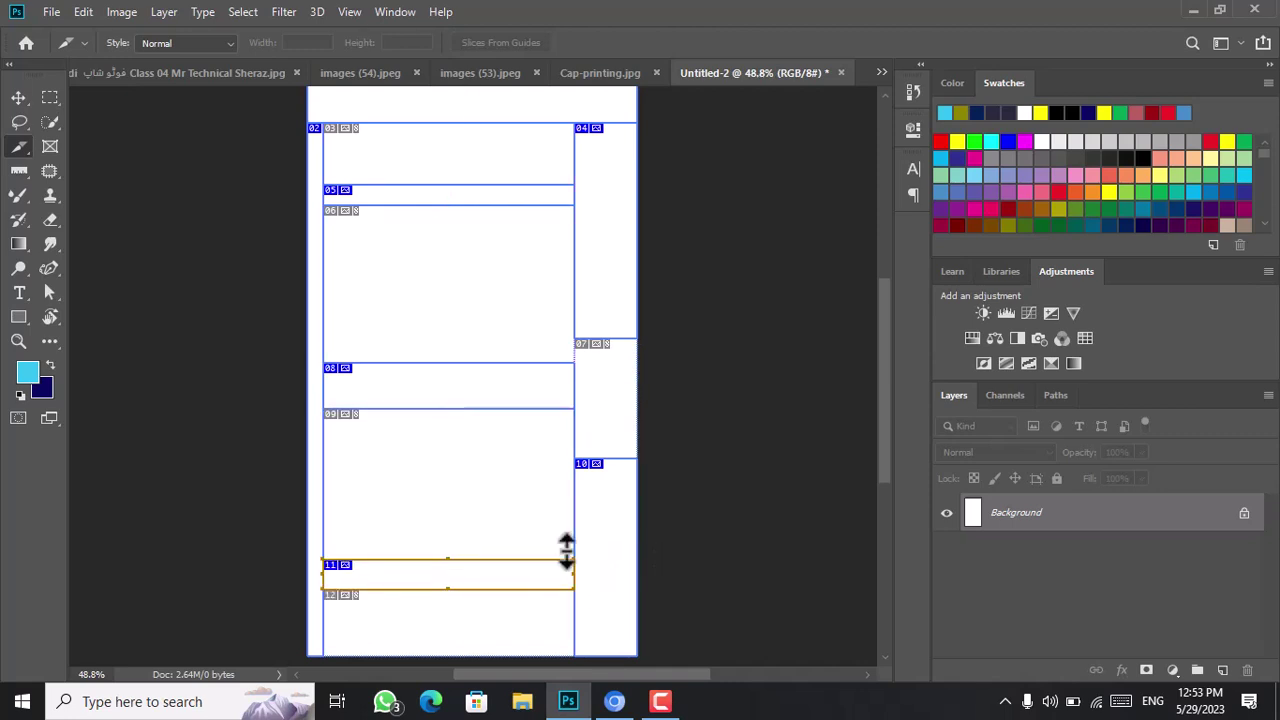
{"action": "scroll", "coordinate": [491, 251], "scroll_direction": "down", "scroll_amount": 2}
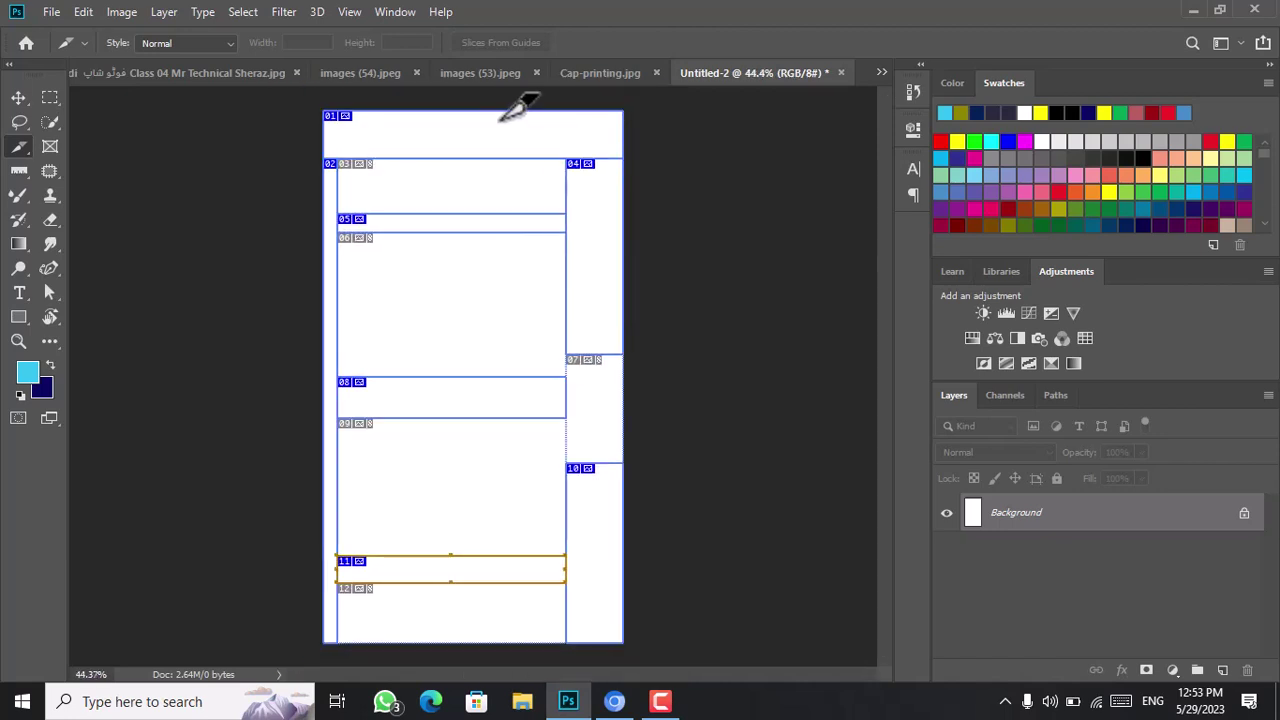
With the Slice Select tool, move the middle and lowest horizontal slices of the central column farther up the page.
{"action": "right_click", "coordinate": [18, 147]}
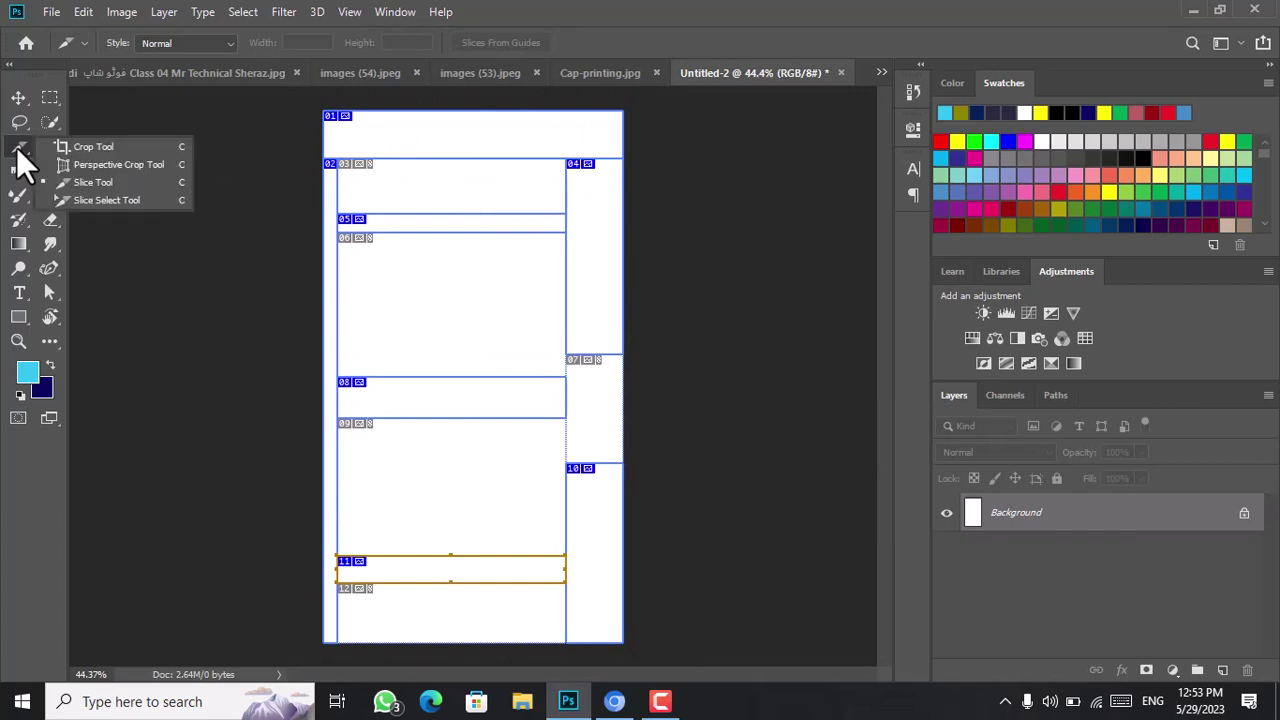
{"action": "left_click", "coordinate": [88, 200]}
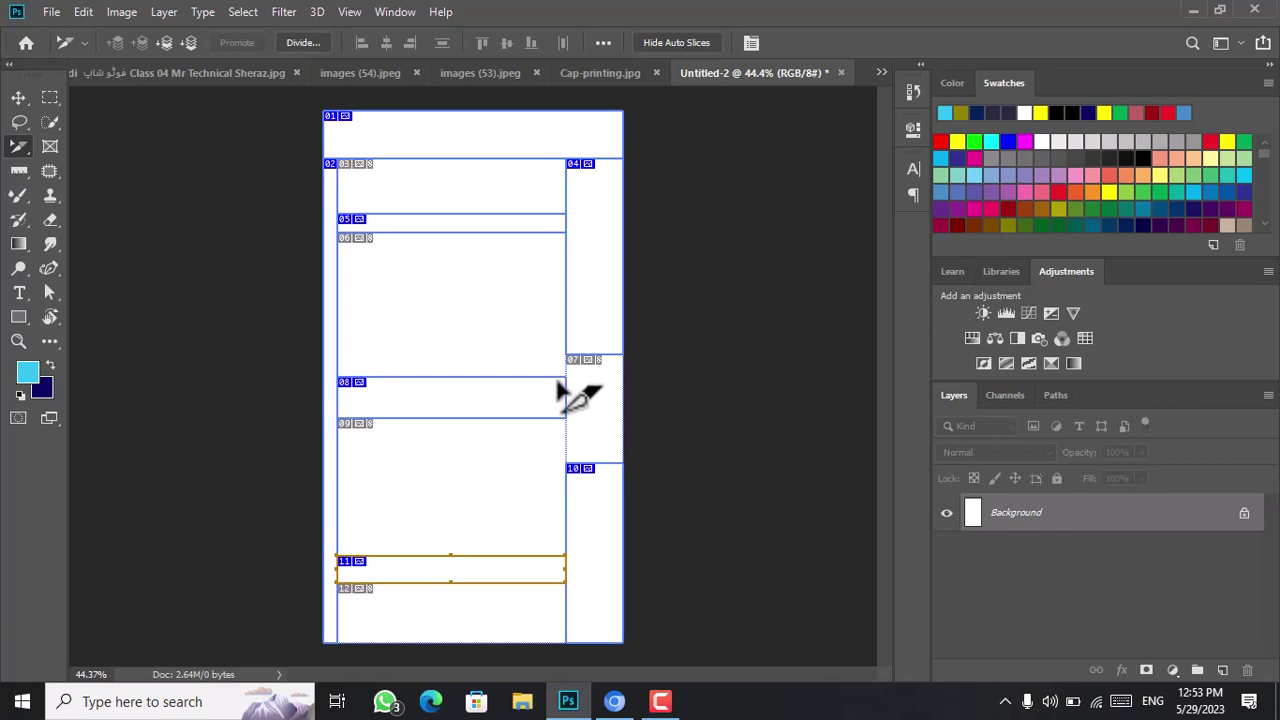
{"action": "left_click_drag", "start_coordinate": [558, 378], "coordinate": [560, 292]}
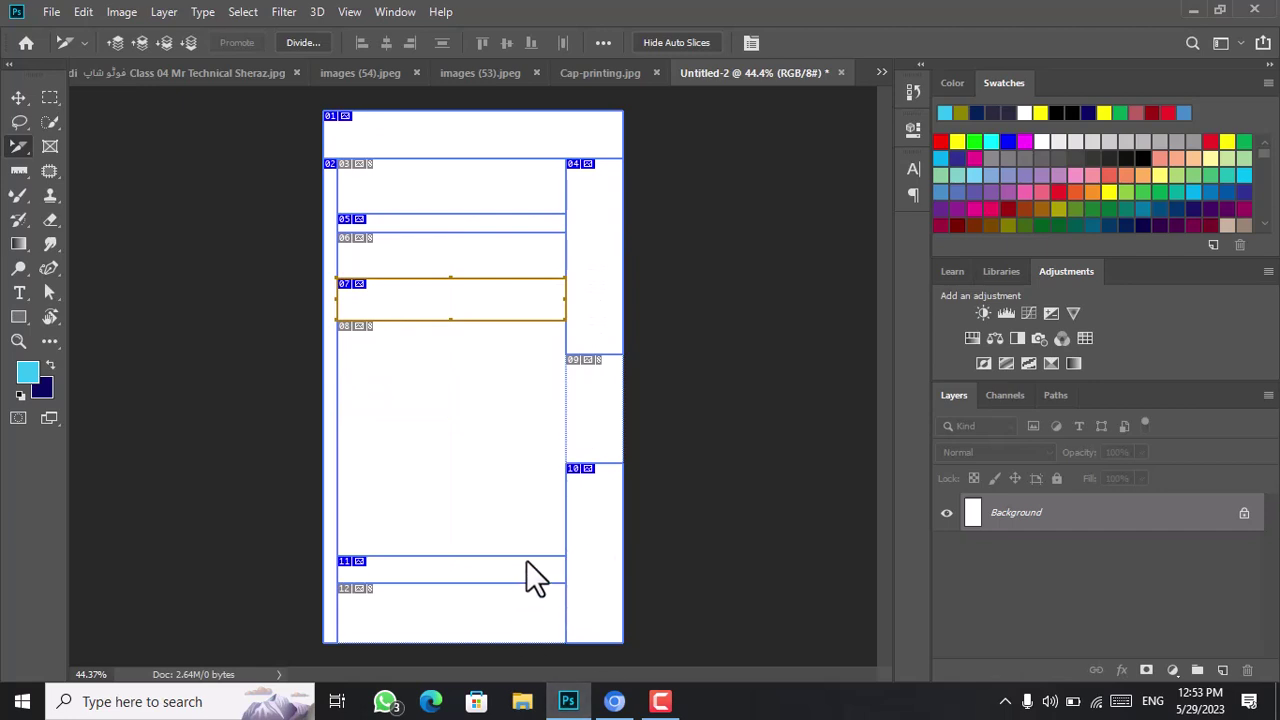
{"action": "left_click_drag", "start_coordinate": [526, 560], "coordinate": [526, 410]}
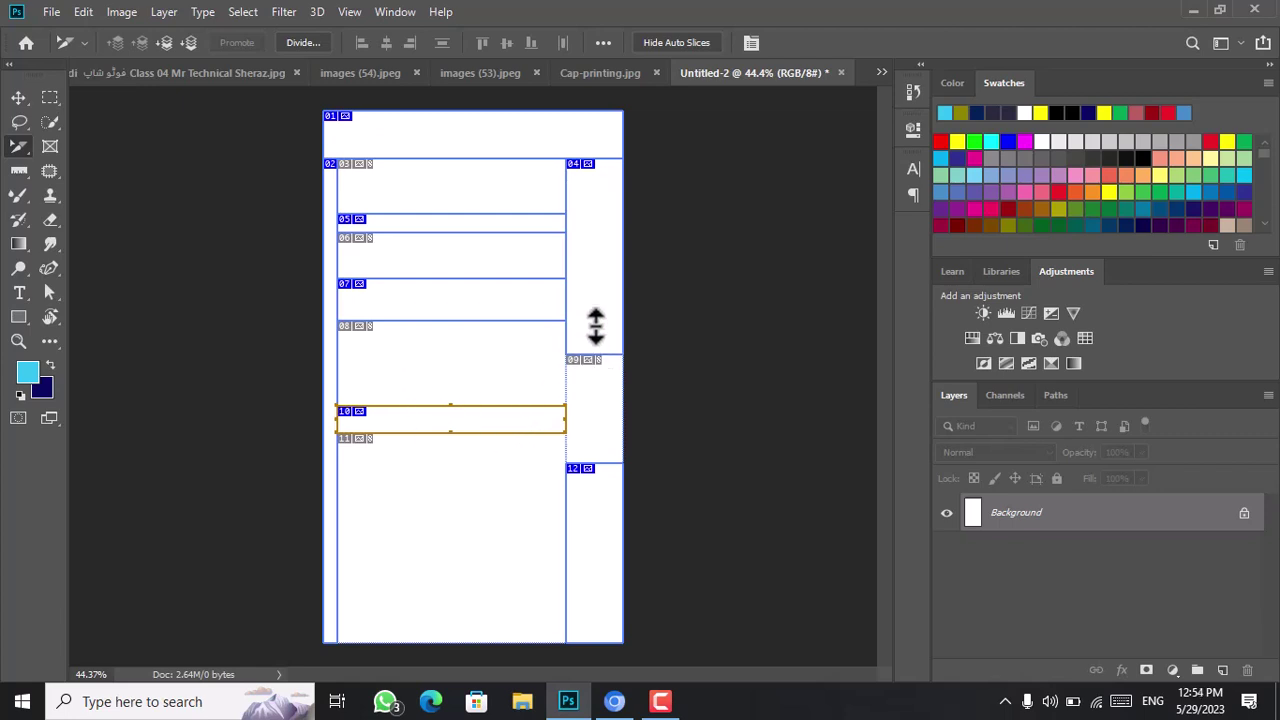
Move both right-column slices into the central column's lower area and the narrow left strip to the page's right edge.
{"action": "left_click_drag", "start_coordinate": [590, 318], "coordinate": [391, 586]}
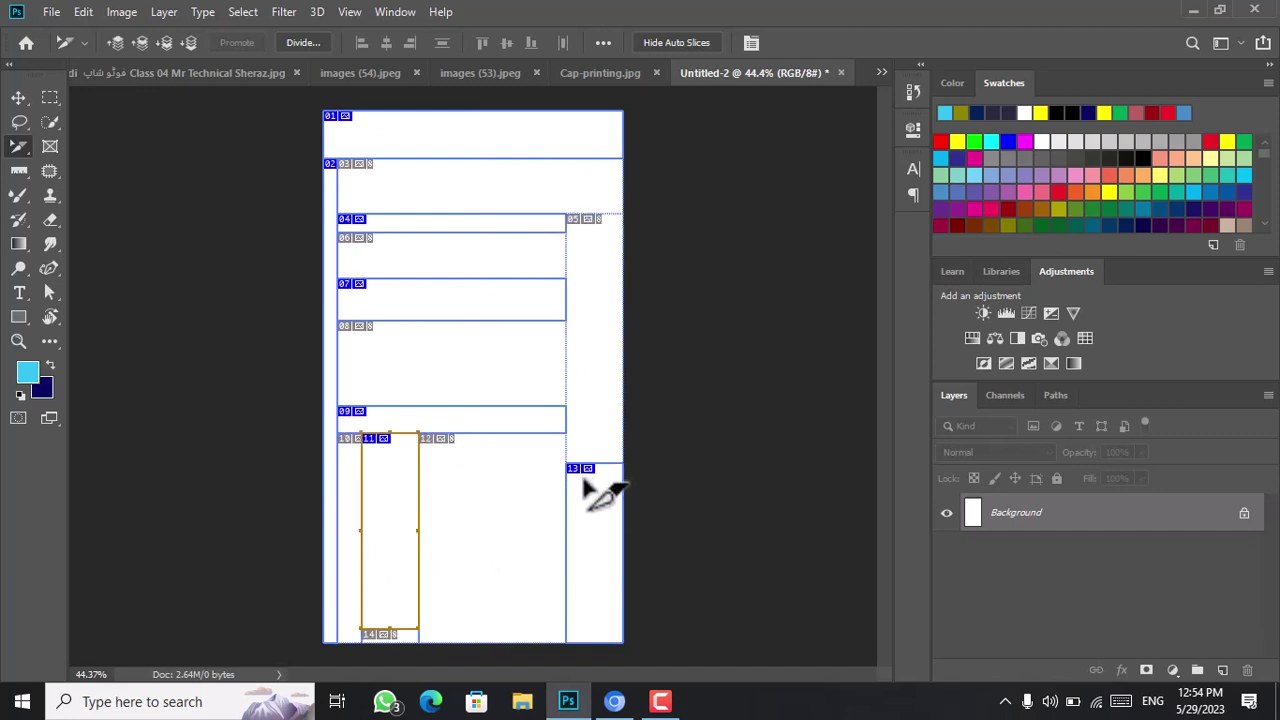
{"action": "left_click_drag", "start_coordinate": [589, 489], "coordinate": [527, 454]}
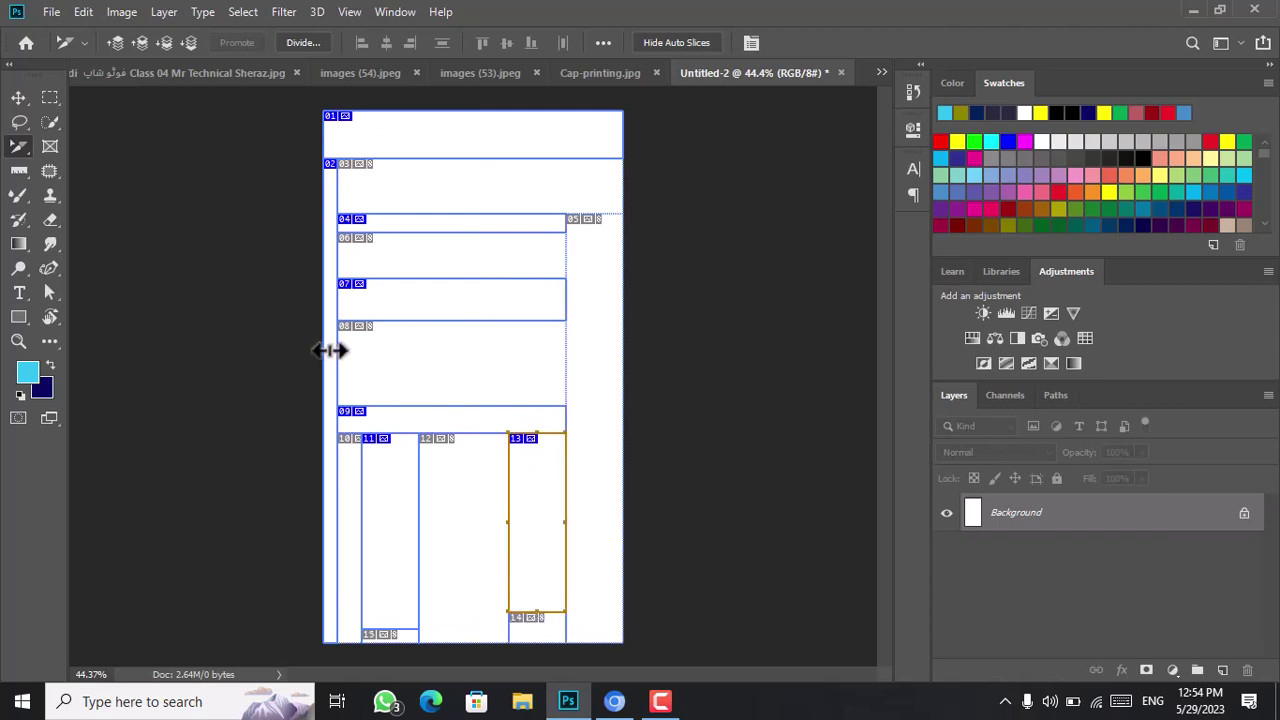
{"action": "left_click_drag", "start_coordinate": [332, 349], "coordinate": [610, 349]}
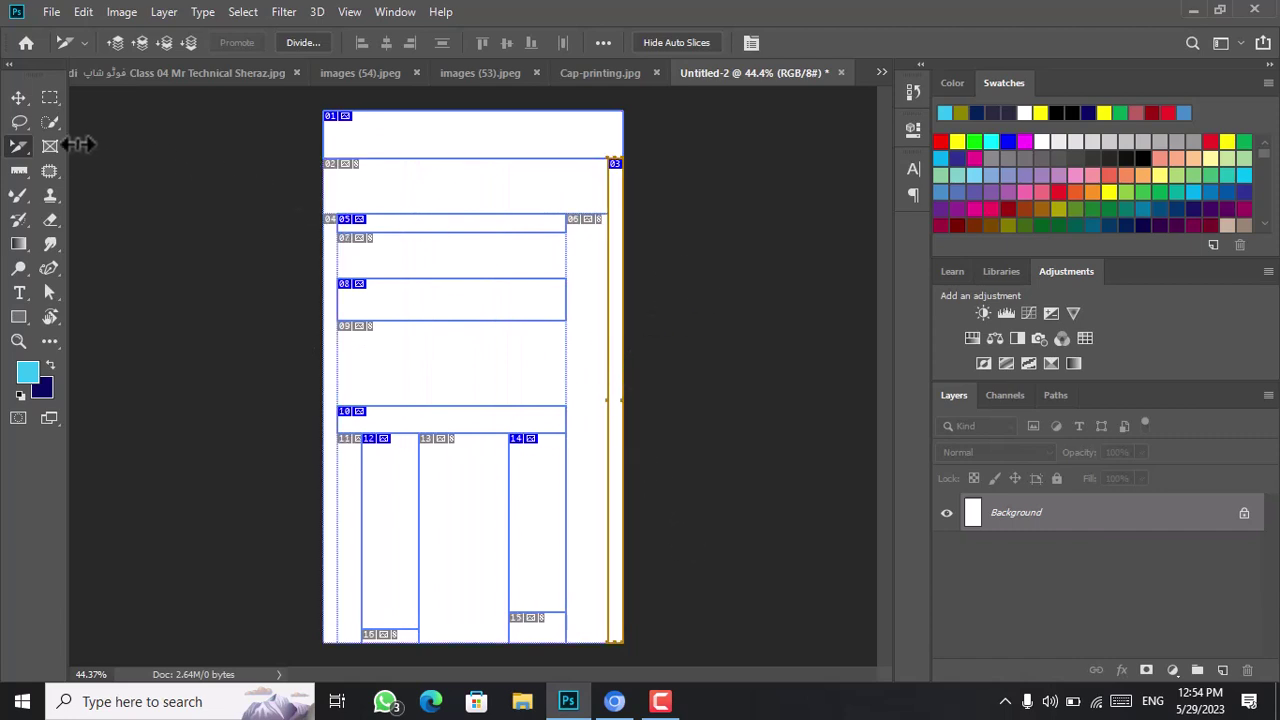
Go back to the Lasso tool class thumbnail document and delete the red caps layer.
{"action": "left_click", "coordinate": [19, 97]}
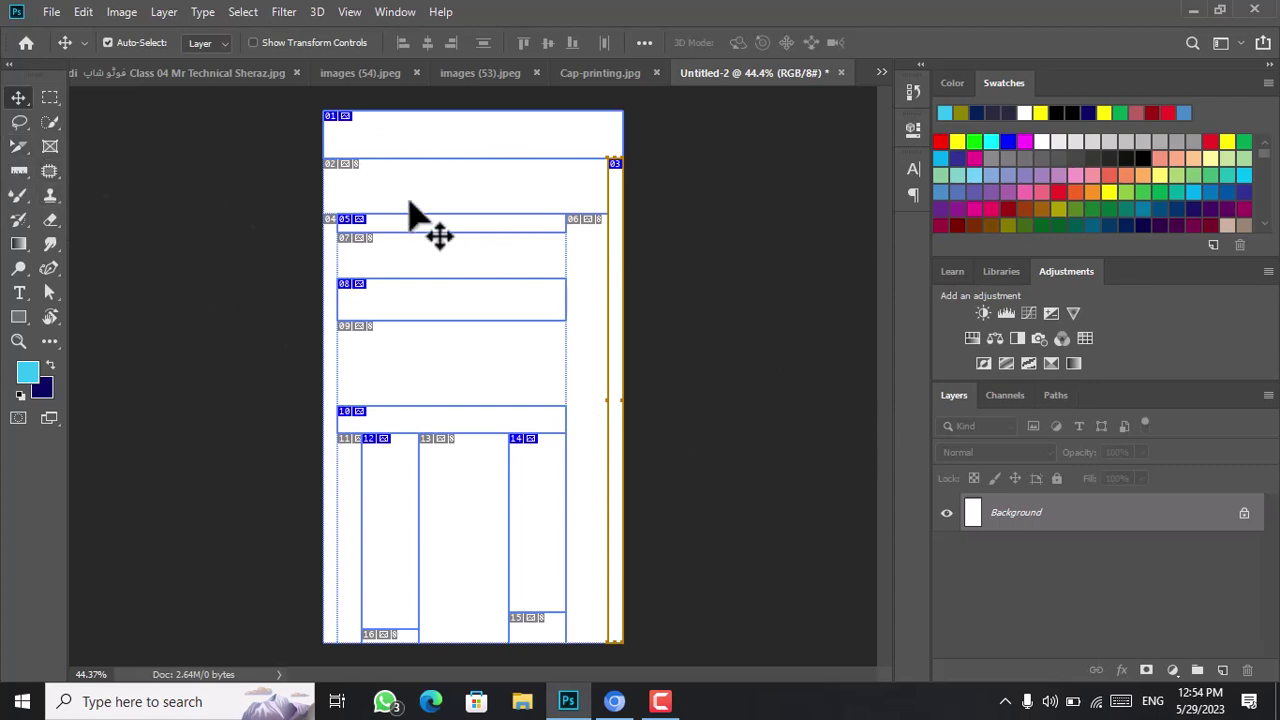
{"action": "left_click", "coordinate": [50, 147]}
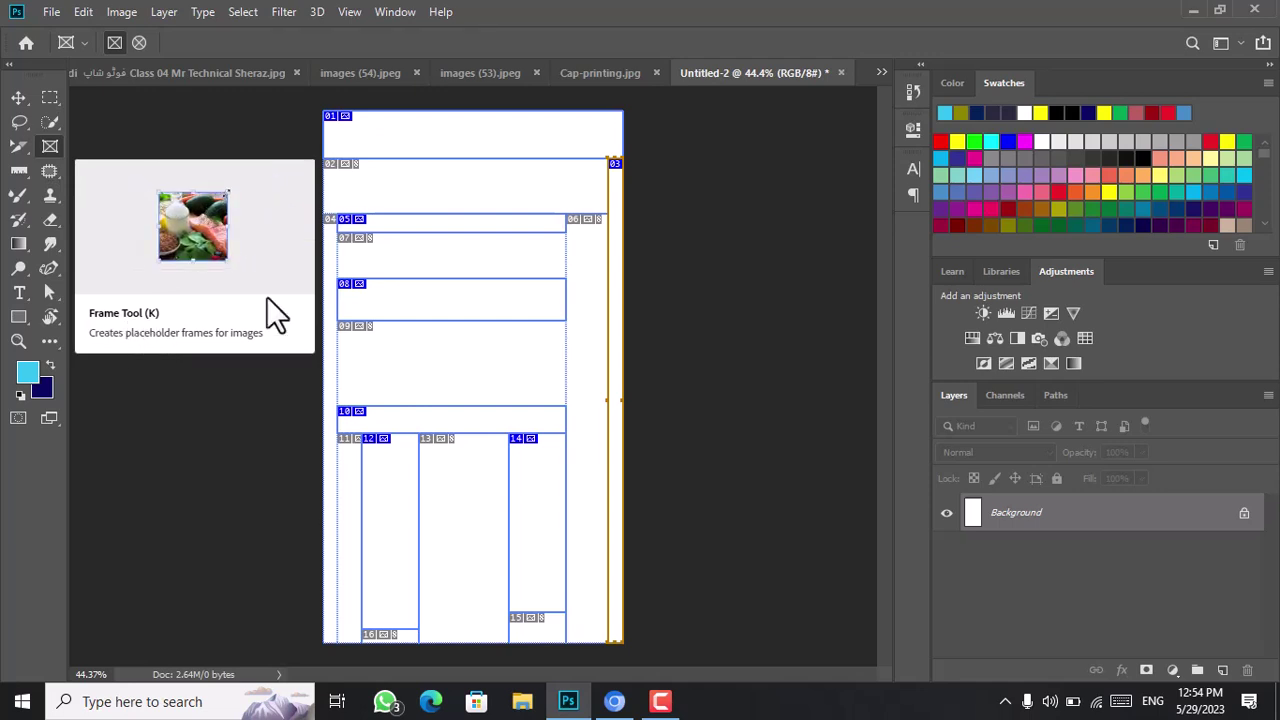
{"action": "left_click", "coordinate": [608, 74]}
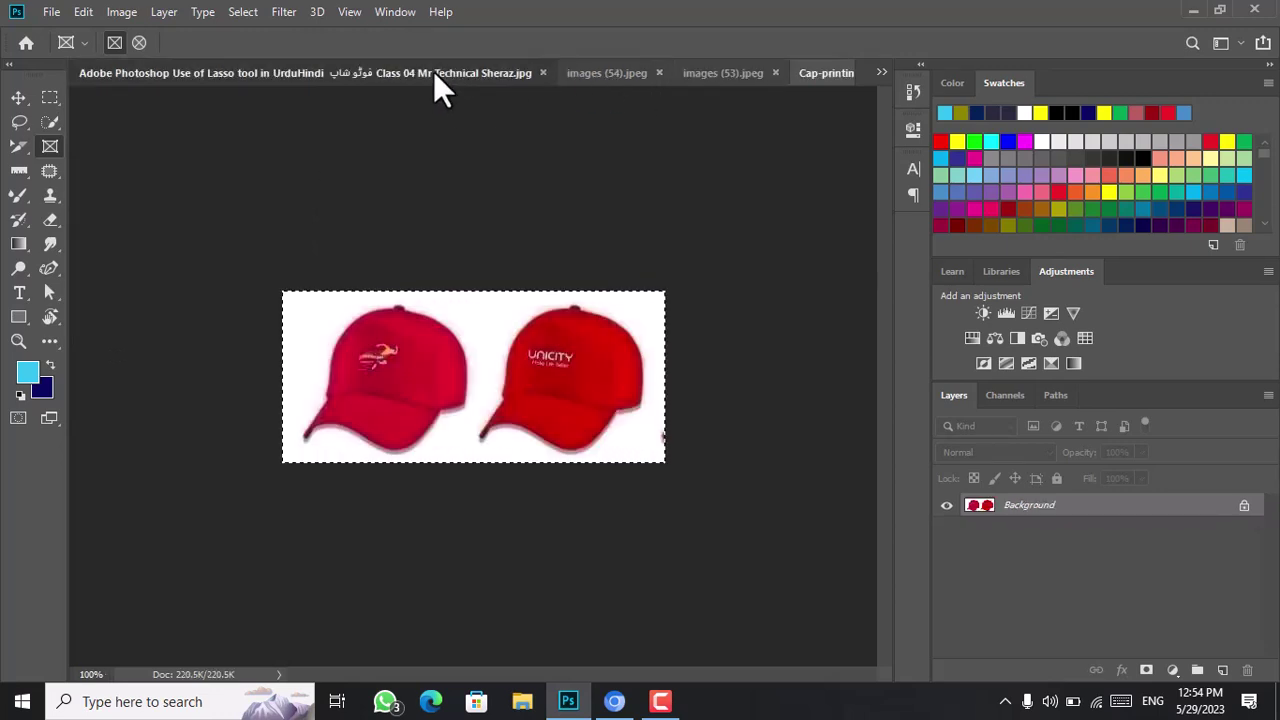
{"action": "left_click", "coordinate": [433, 72]}
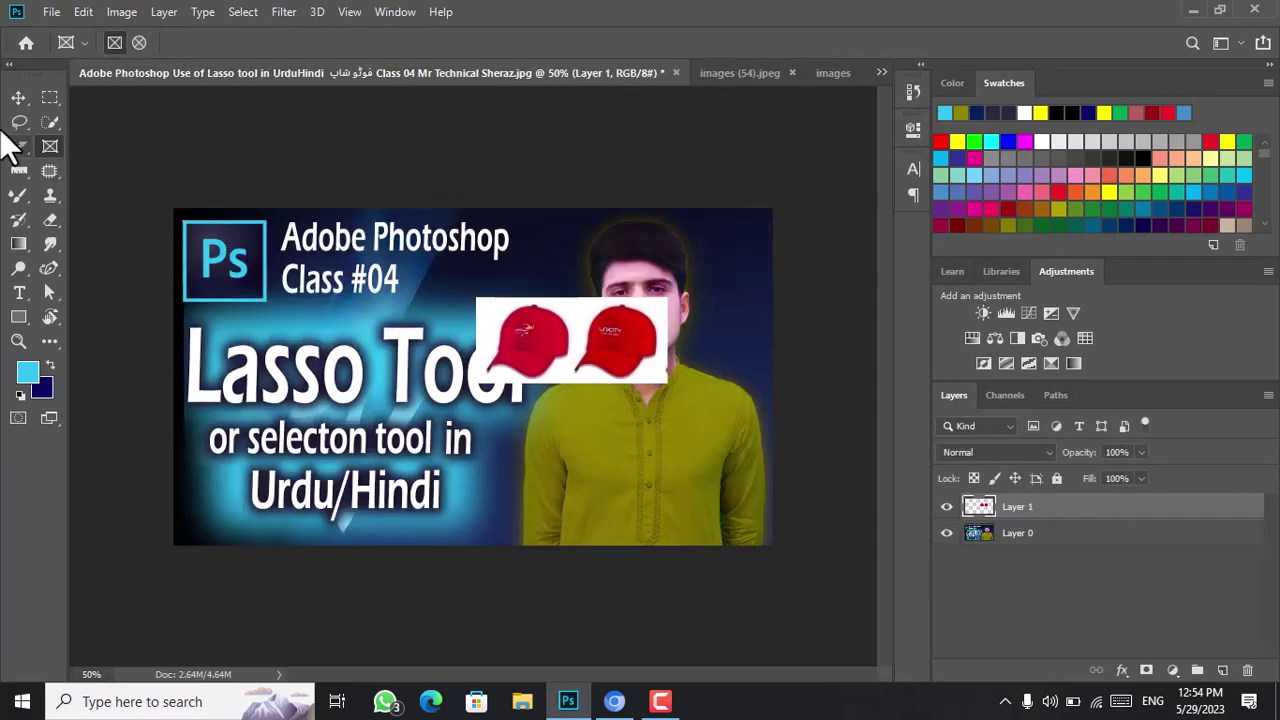
{"action": "left_click", "coordinate": [19, 98]}
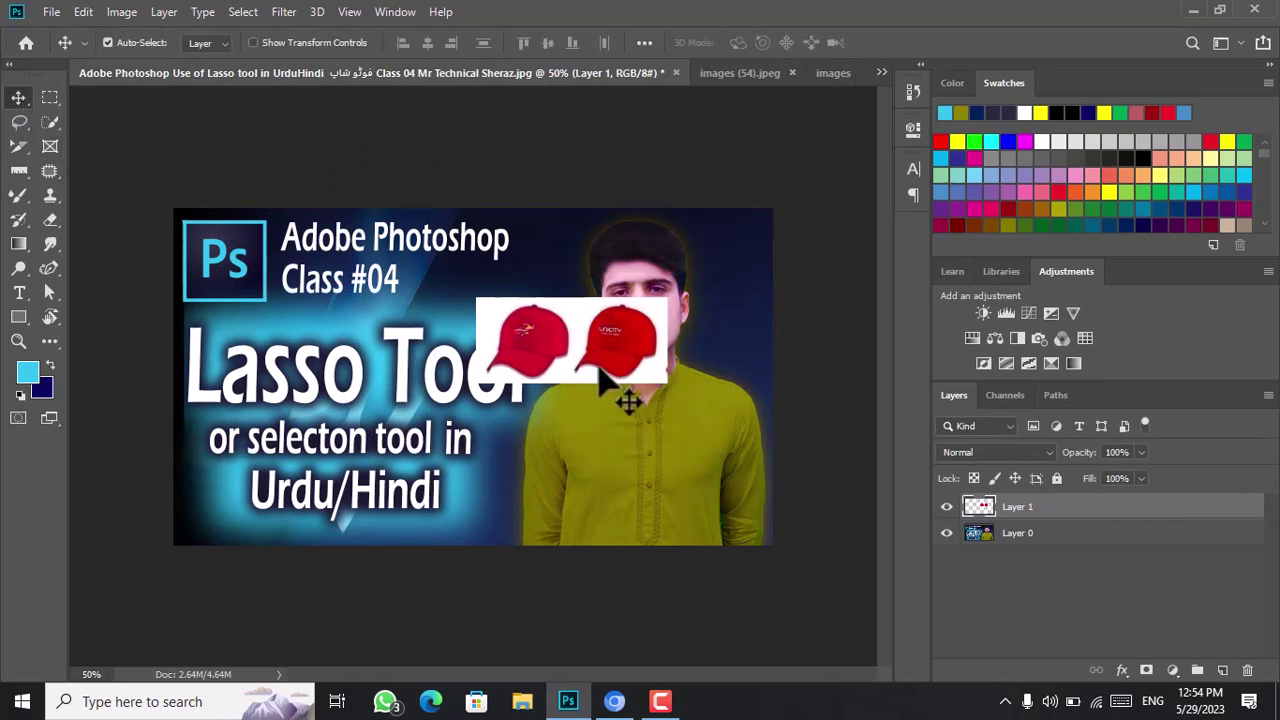
{"action": "key", "text": "Delete"}
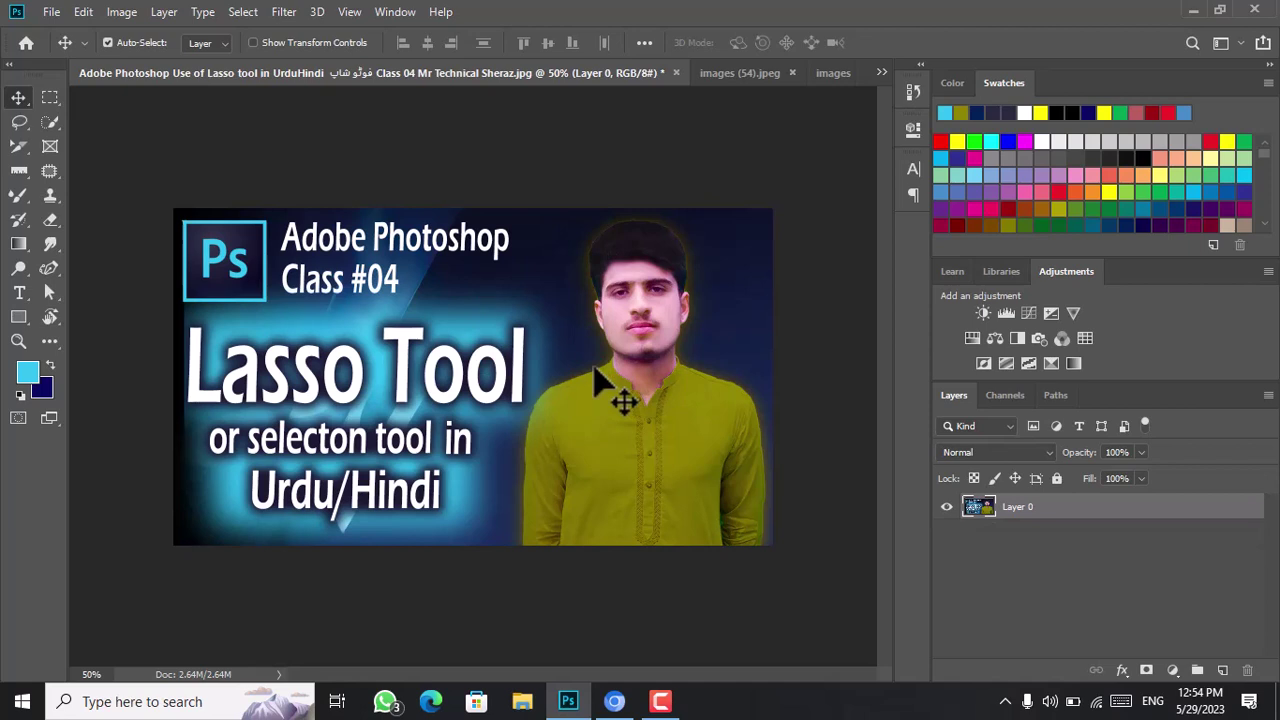
Try framing the thumbnail with a rectangular frame that leaves out its bottom strip, and undo the frame.
{"action": "left_click", "coordinate": [50, 148]}
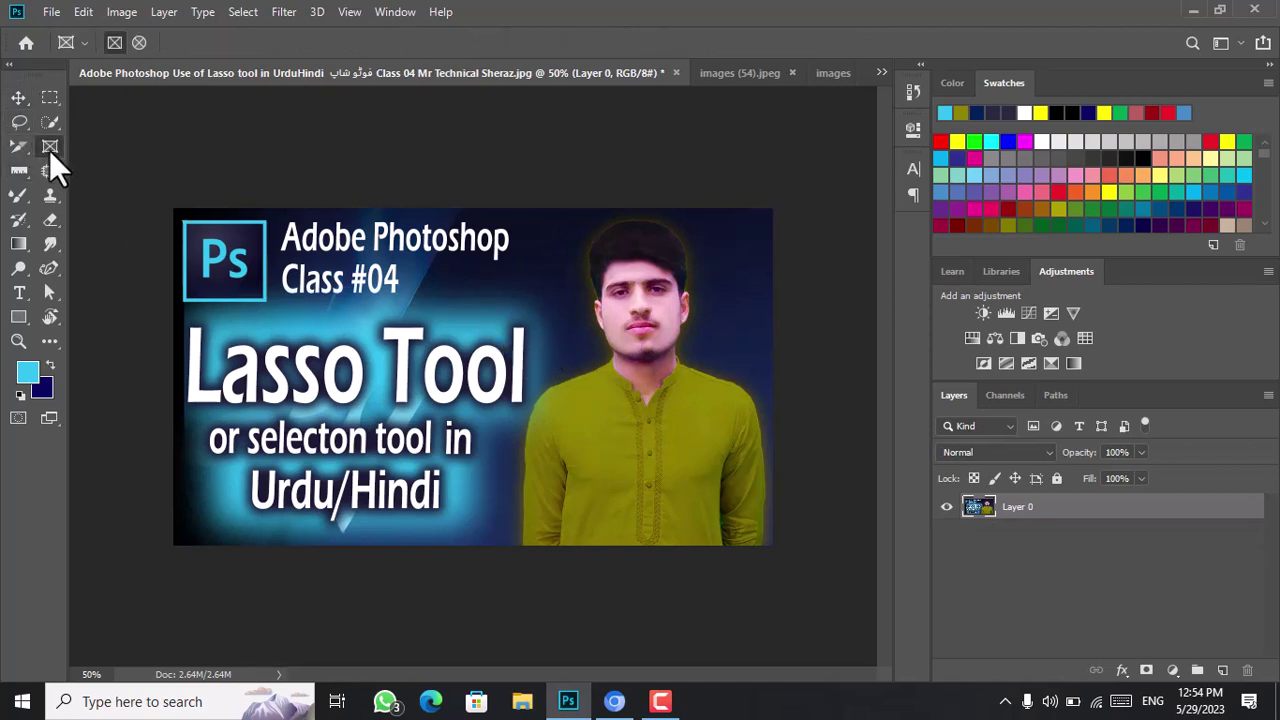
{"action": "left_click_drag", "start_coordinate": [174, 208], "coordinate": [777, 502]}
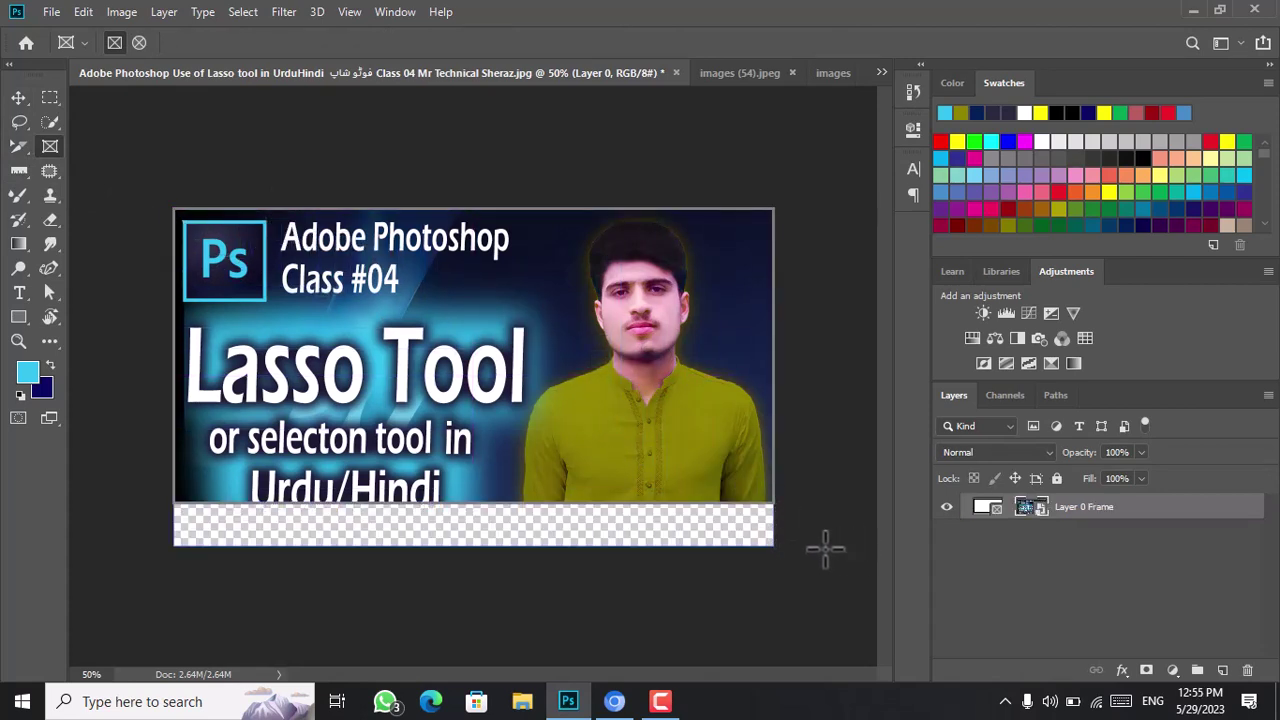
{"action": "key", "text": "ctrl+z"}
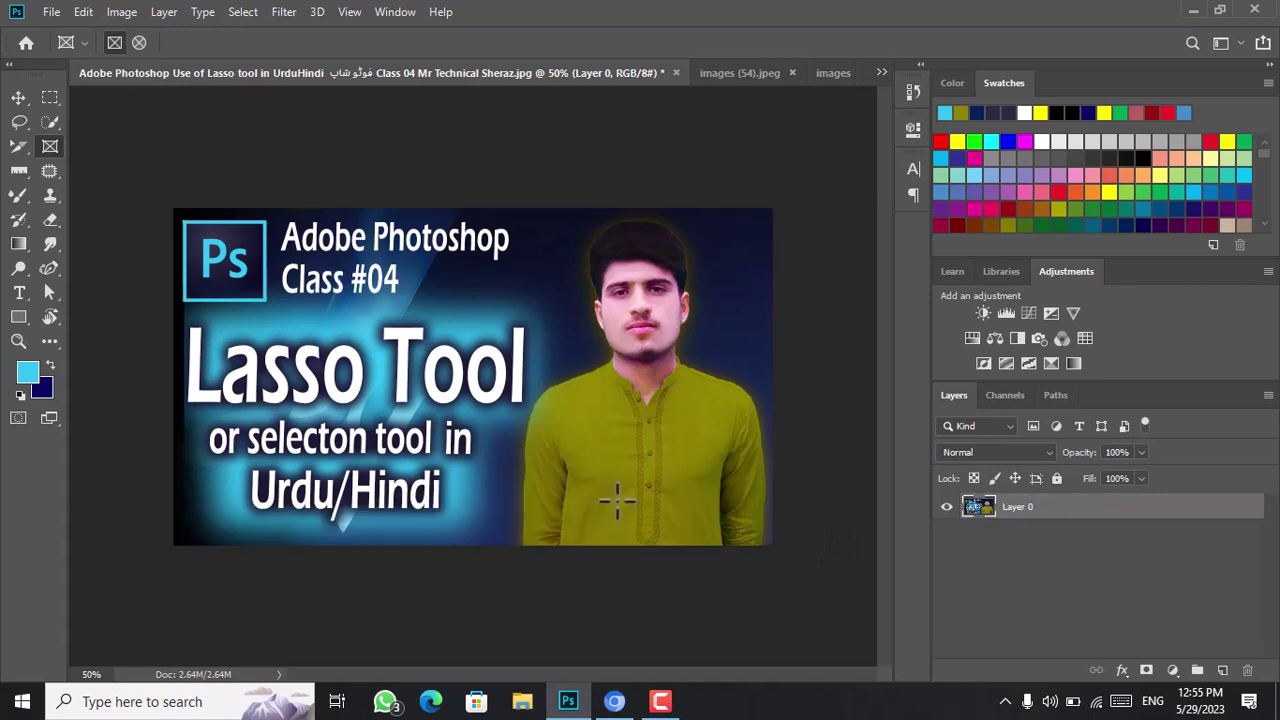
Lock Layer 0 and draw an empty rectangular frame across the image's full width, leaving out its bottom strip.
{"action": "key", "text": "v"}
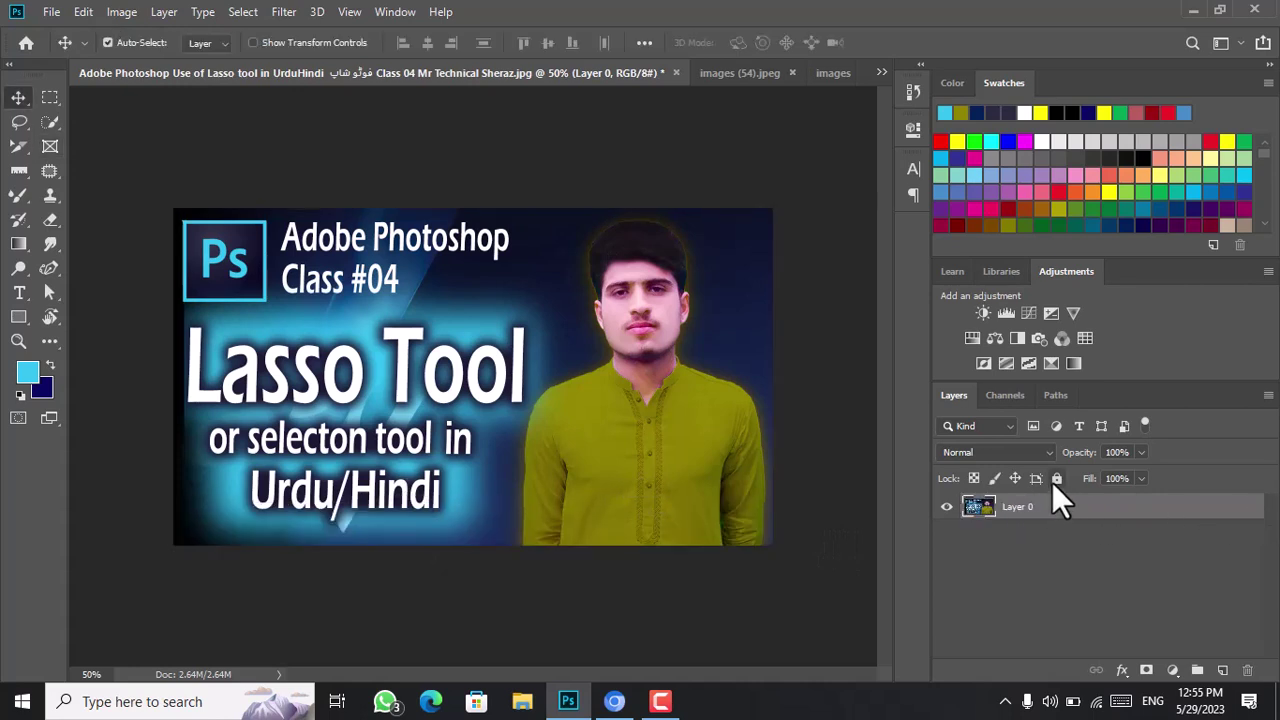
{"action": "left_click", "coordinate": [1056, 479]}
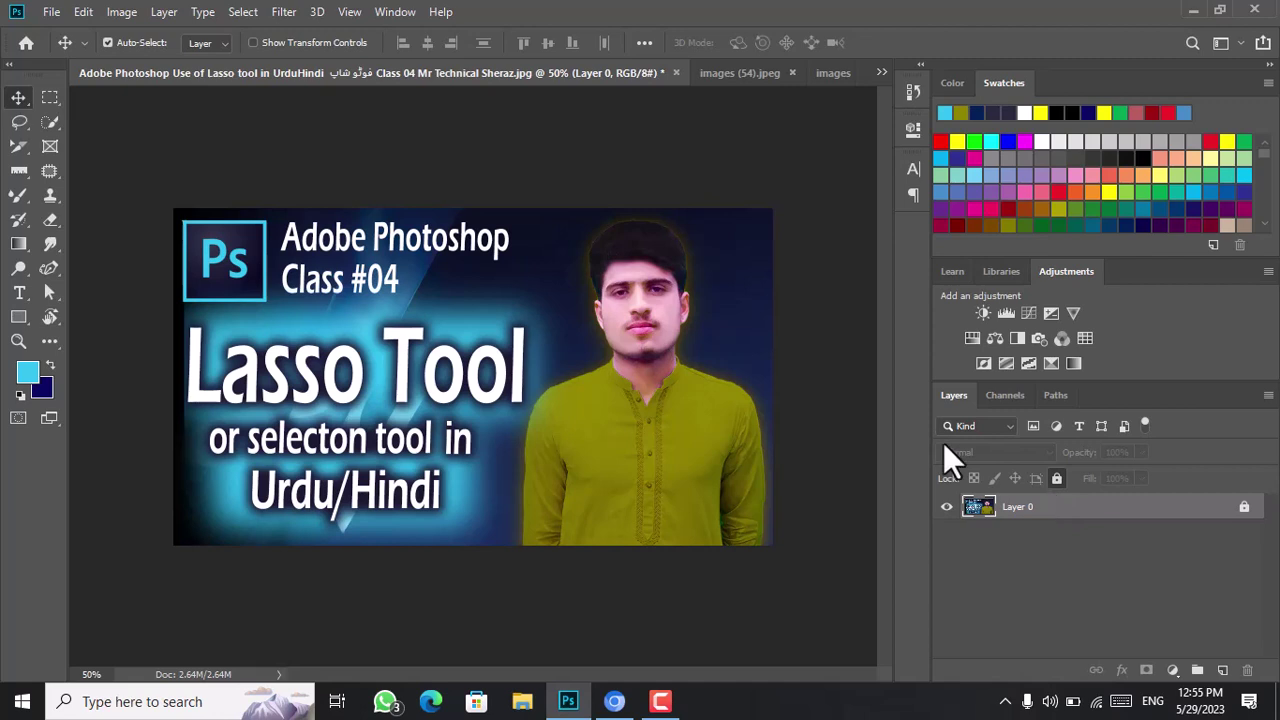
{"action": "left_click", "coordinate": [50, 131]}
{"action": "left_click", "coordinate": [50, 147]}
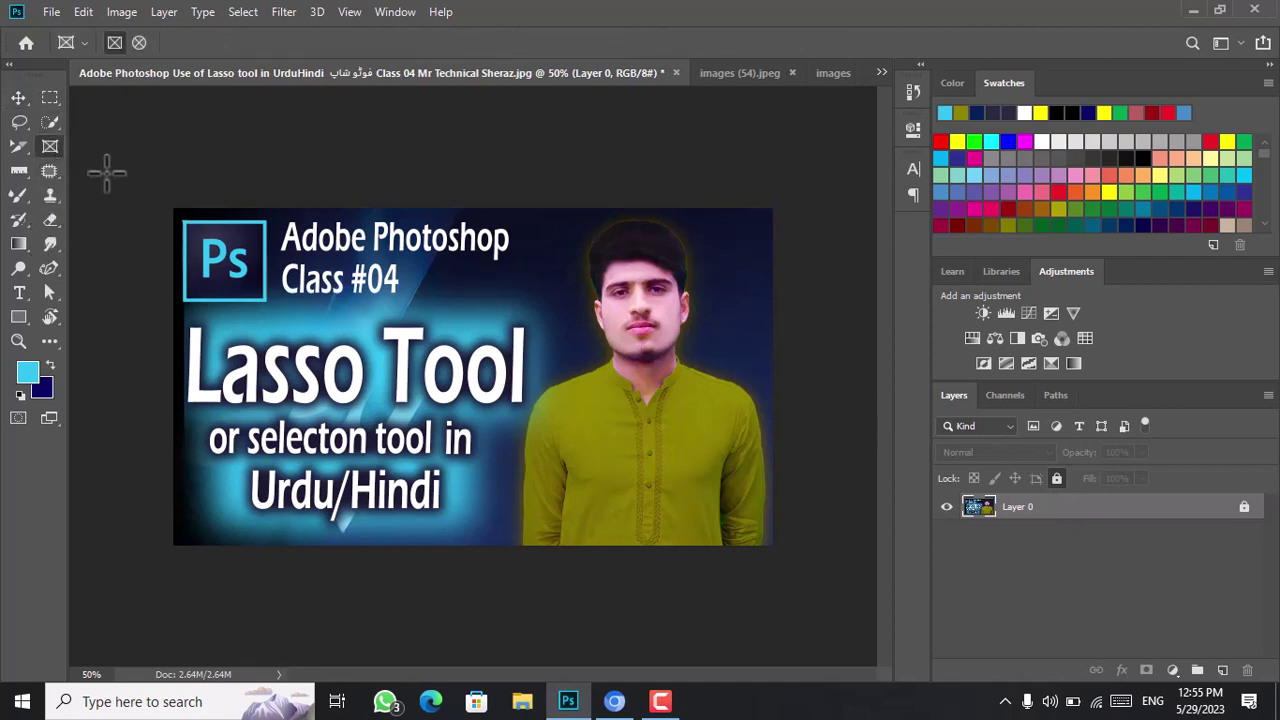
{"action": "left_click_drag", "start_coordinate": [175, 210], "coordinate": [773, 485]}
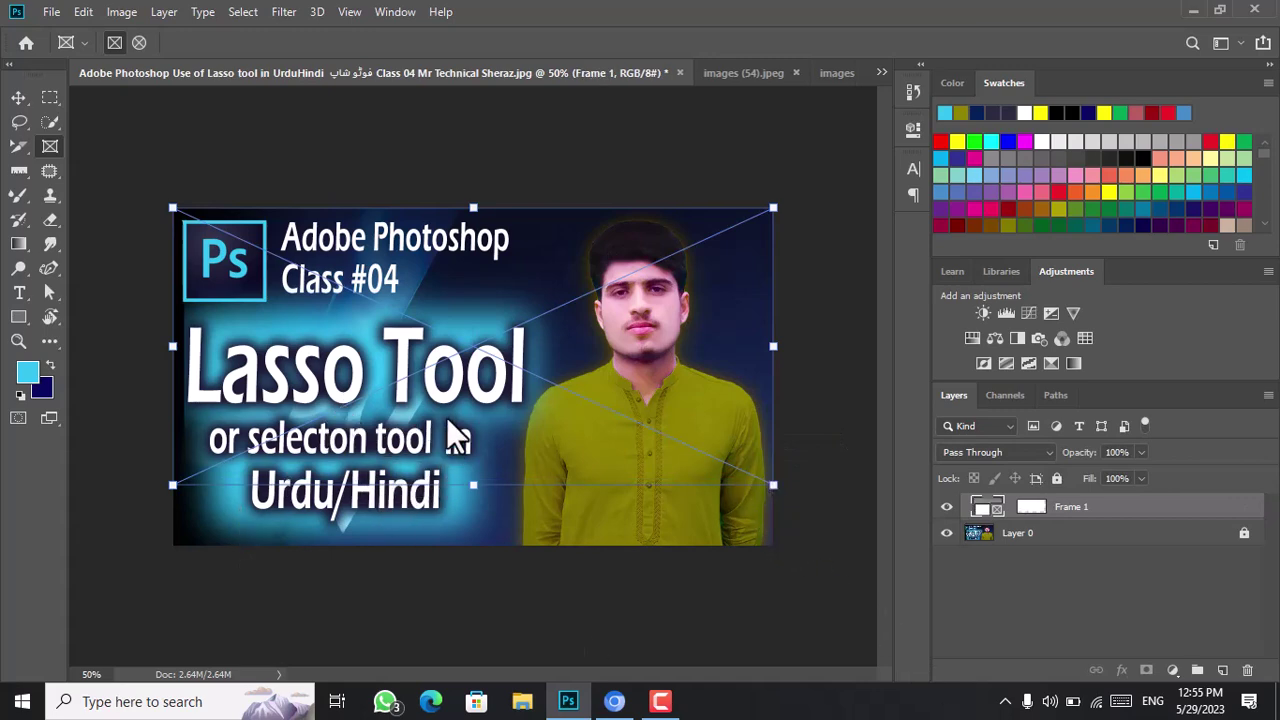
Place the Layer 0 image inside the empty frame and move the framed image down the canvas.
{"action": "left_click_drag", "start_coordinate": [446, 417], "coordinate": [425, 340]}
{"action": "left_click_drag", "start_coordinate": [1003, 520], "coordinate": [1005, 522]}
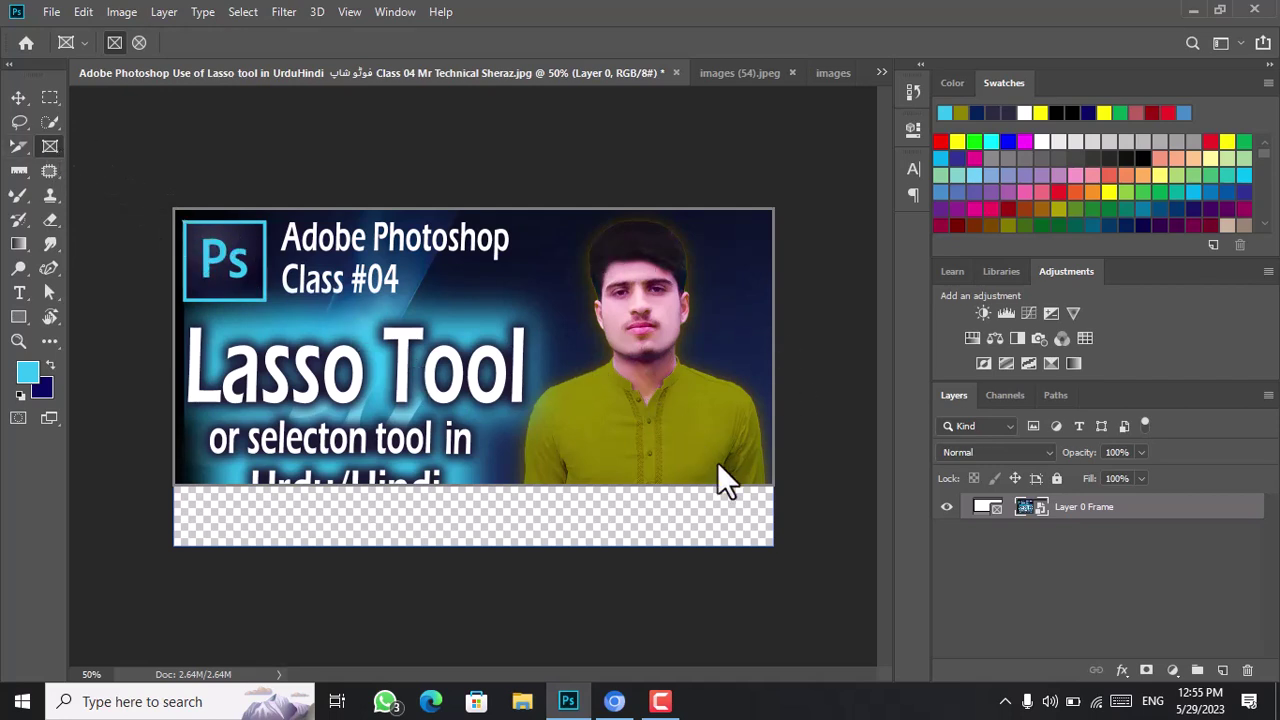
{"action": "mouse_move", "coordinate": [718, 463]}
{"action": "left_mouse_down"}
{"action": "mouse_move", "coordinate": [729, 518]}
{"action": "mouse_move", "coordinate": [715, 448]}
{"action": "mouse_move", "coordinate": [720, 460]}
{"action": "left_mouse_up"}
{"action": "left_click_drag", "start_coordinate": [760, 250], "coordinate": [763, 279]}
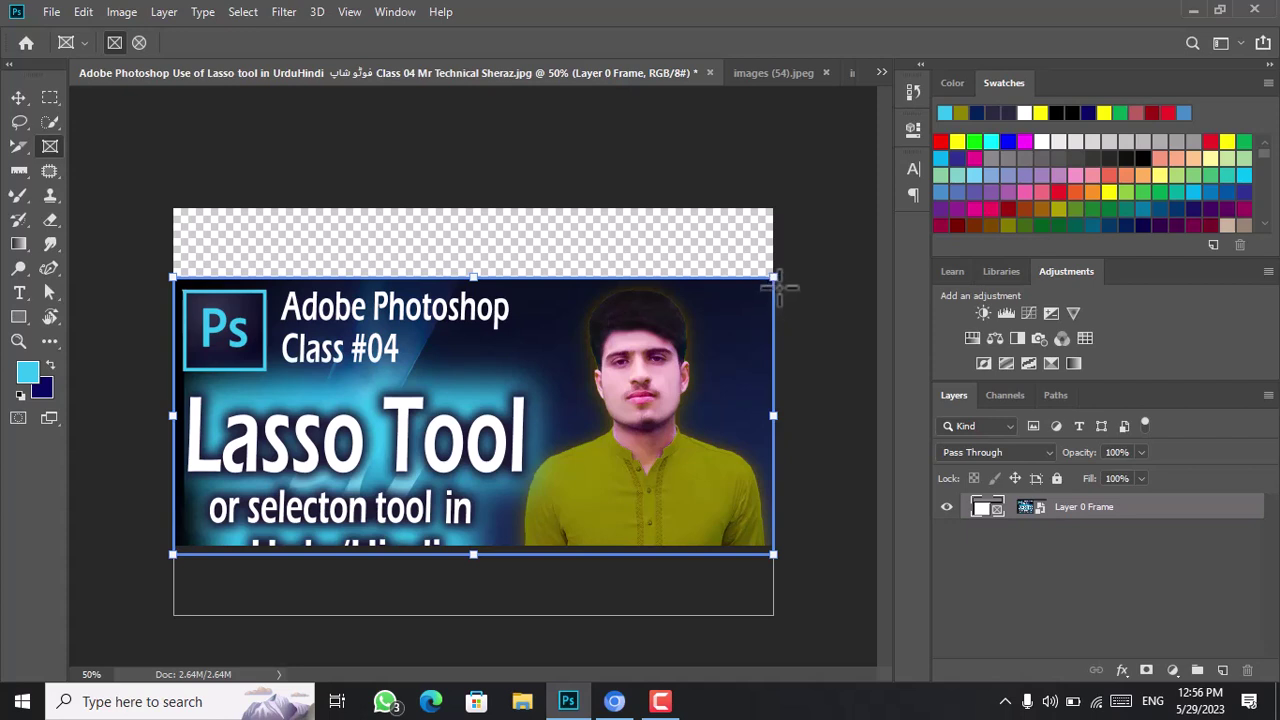
Shrink the frame to the canvas's lower-left area and shift the image inside it so the portrait sits within the frame.
{"action": "left_click_drag", "start_coordinate": [777, 286], "coordinate": [544, 378]}
{"action": "left_click_drag", "start_coordinate": [372, 444], "coordinate": [322, 525]}
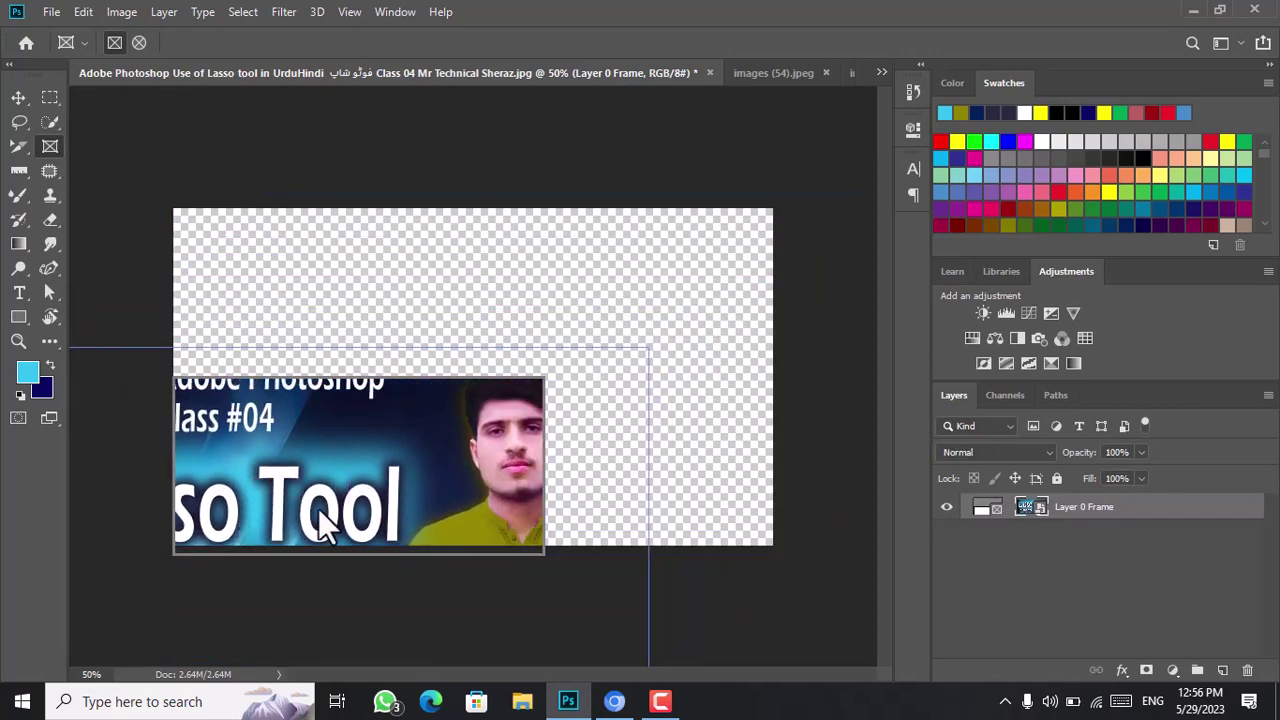
{"action": "left_click_drag", "start_coordinate": [499, 423], "coordinate": [459, 441]}
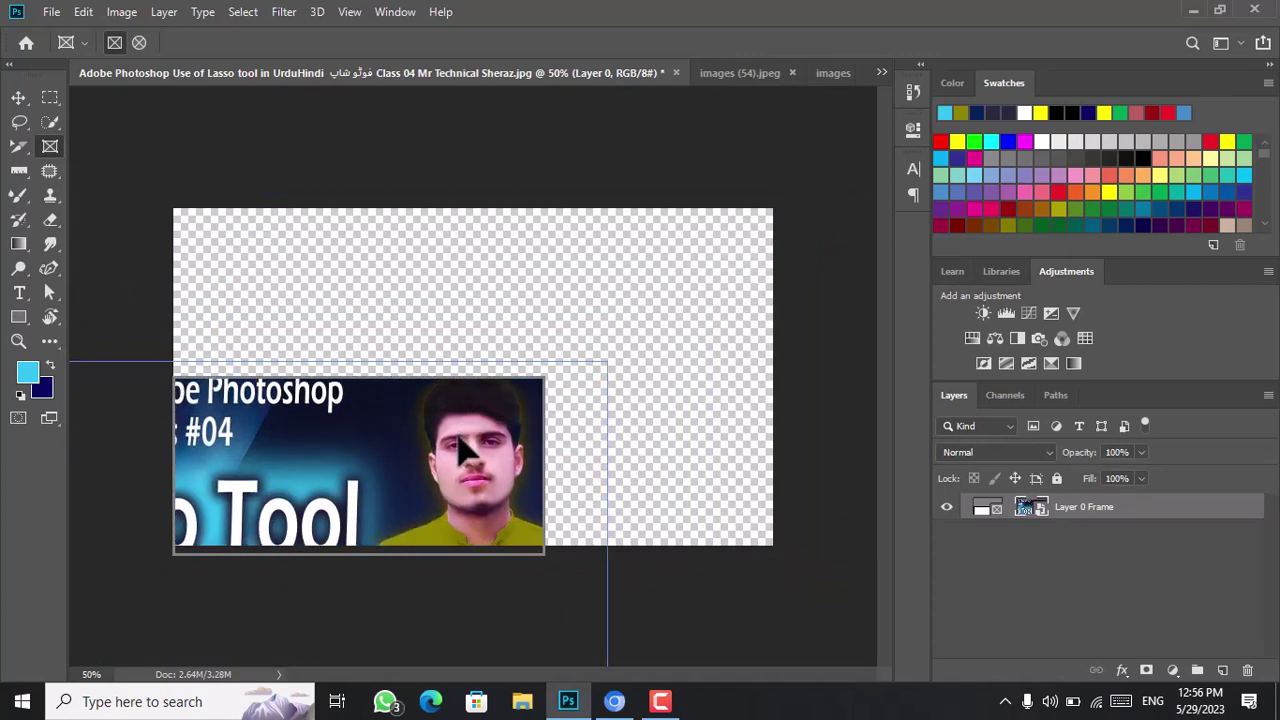
{"action": "left_click", "coordinate": [982, 507]}
{"action": "left_click_drag", "start_coordinate": [425, 478], "coordinate": [352, 452]}
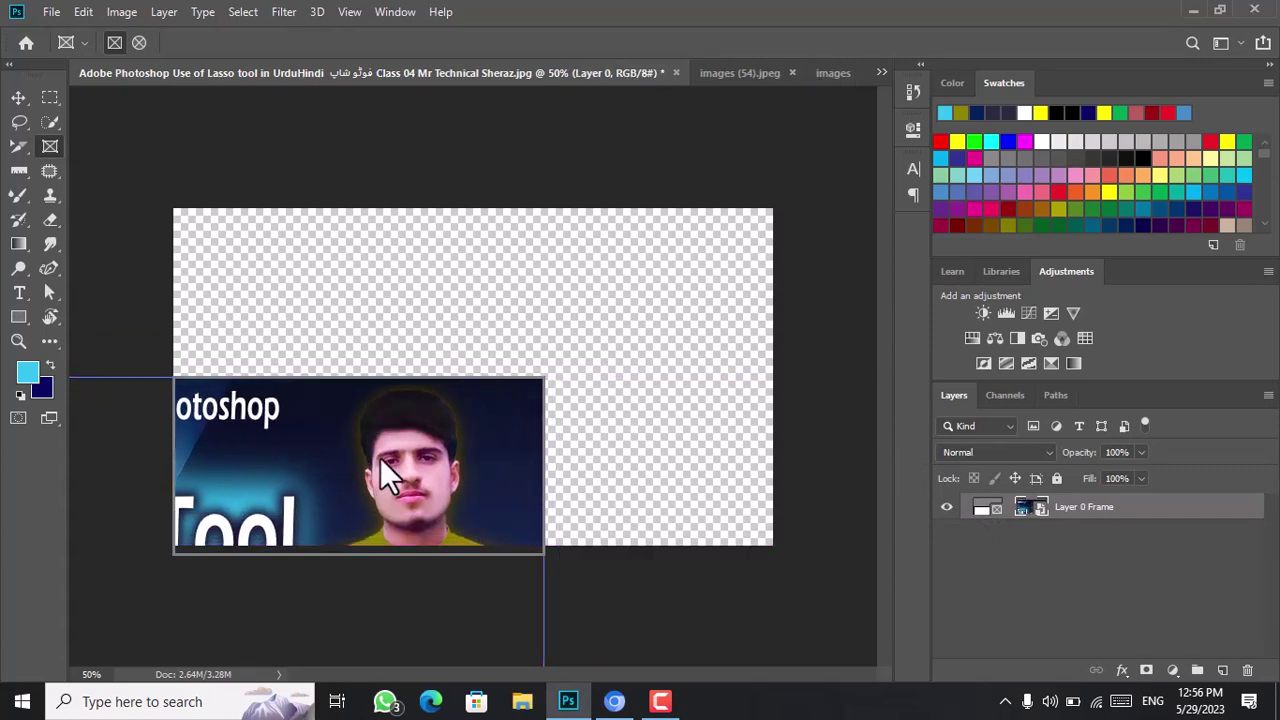